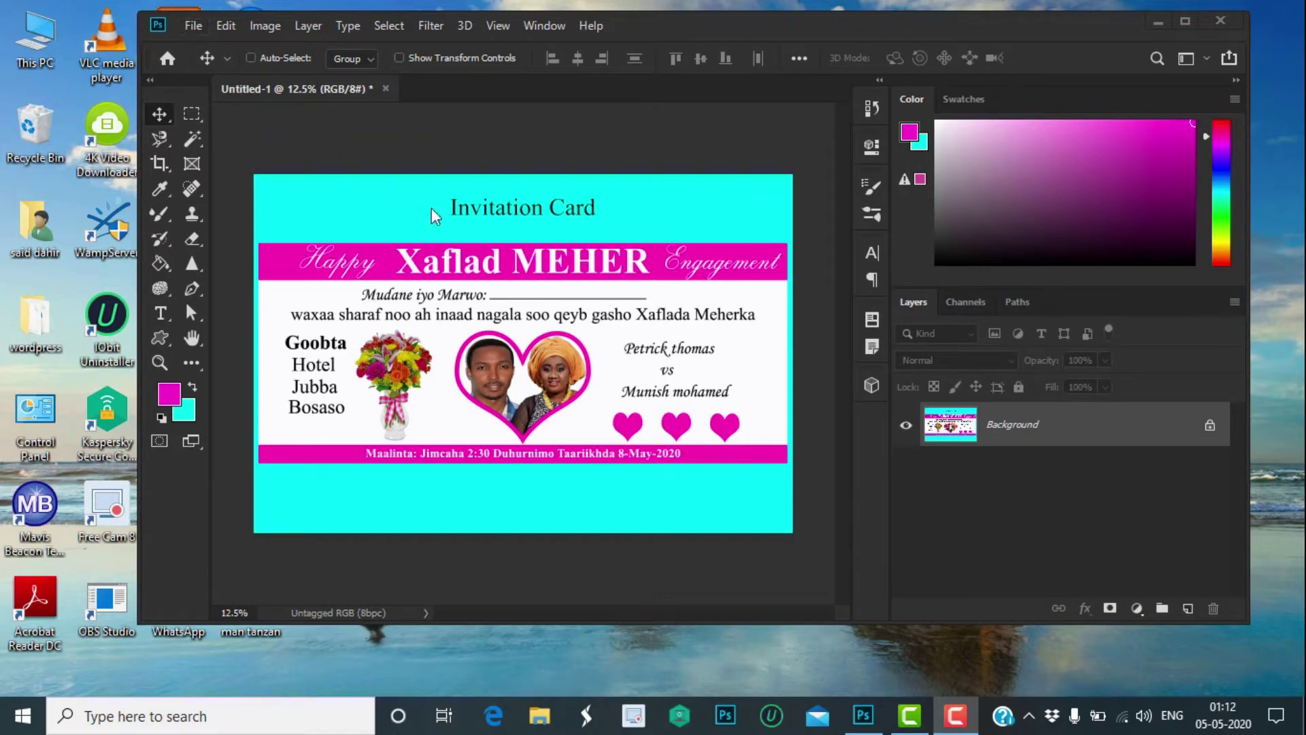
Step: Create a blank document named 'invitation card', 6 inches wide by 2.5 inches high
click(193, 20)
click(214, 47)
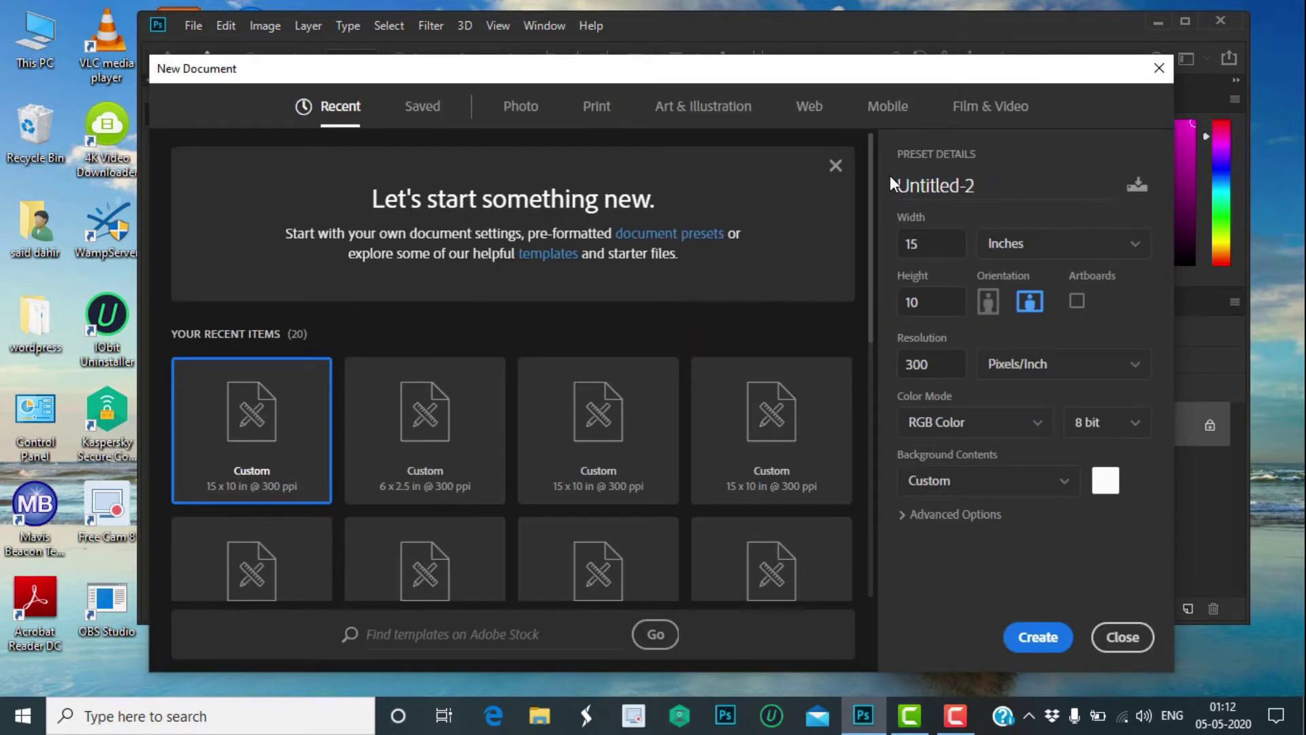
double_click(976, 185)
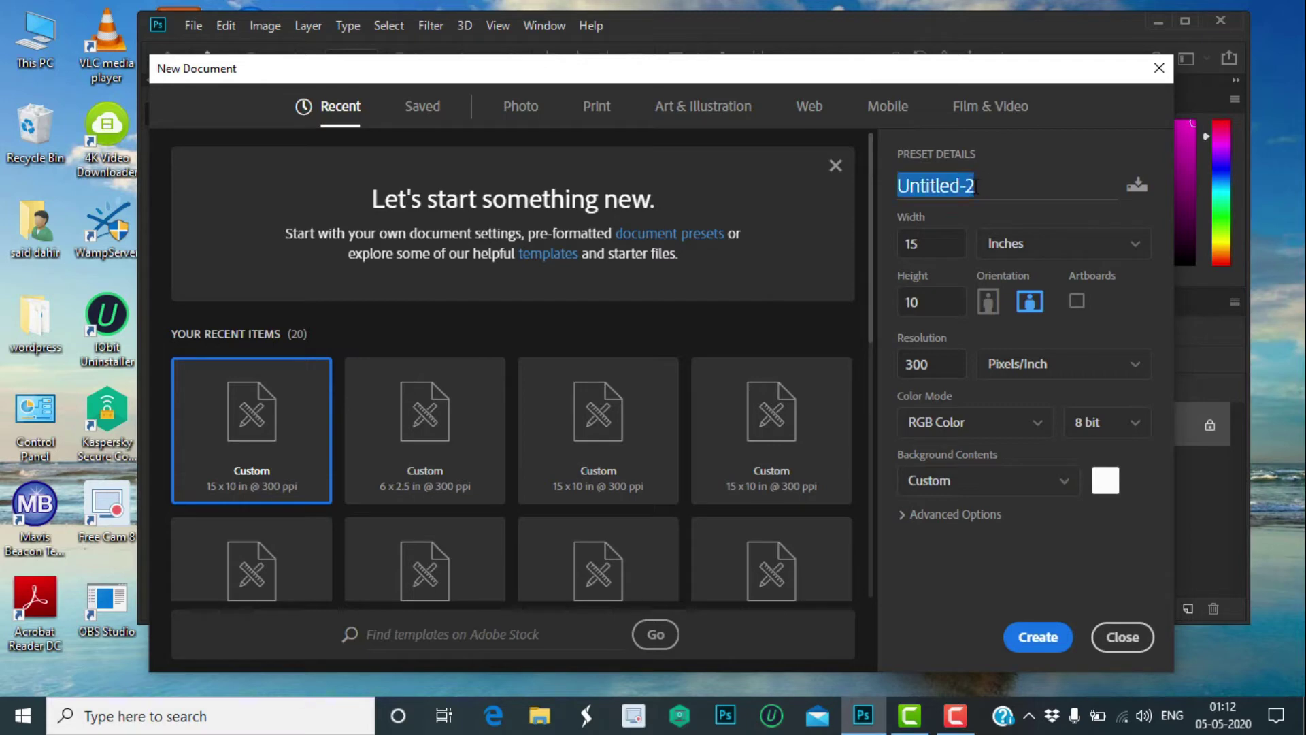
text(invitation)
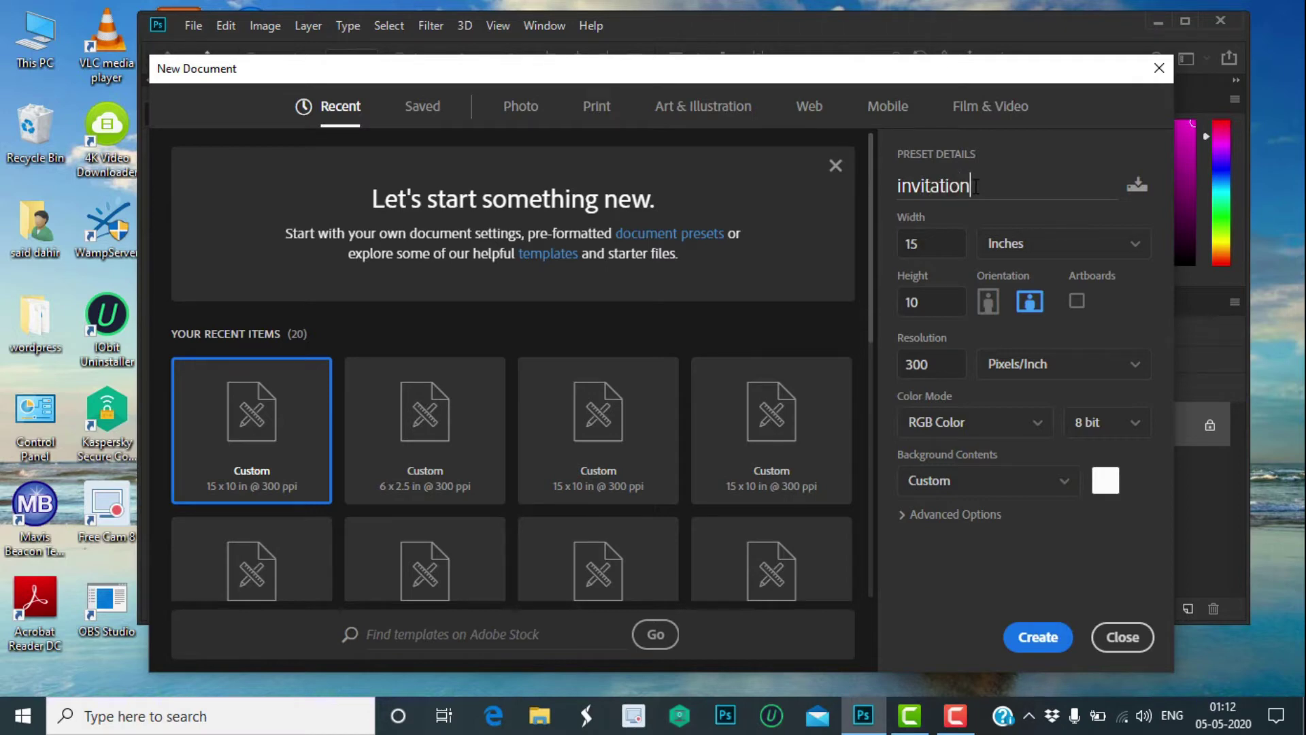
text( card)
double_click(909, 244)
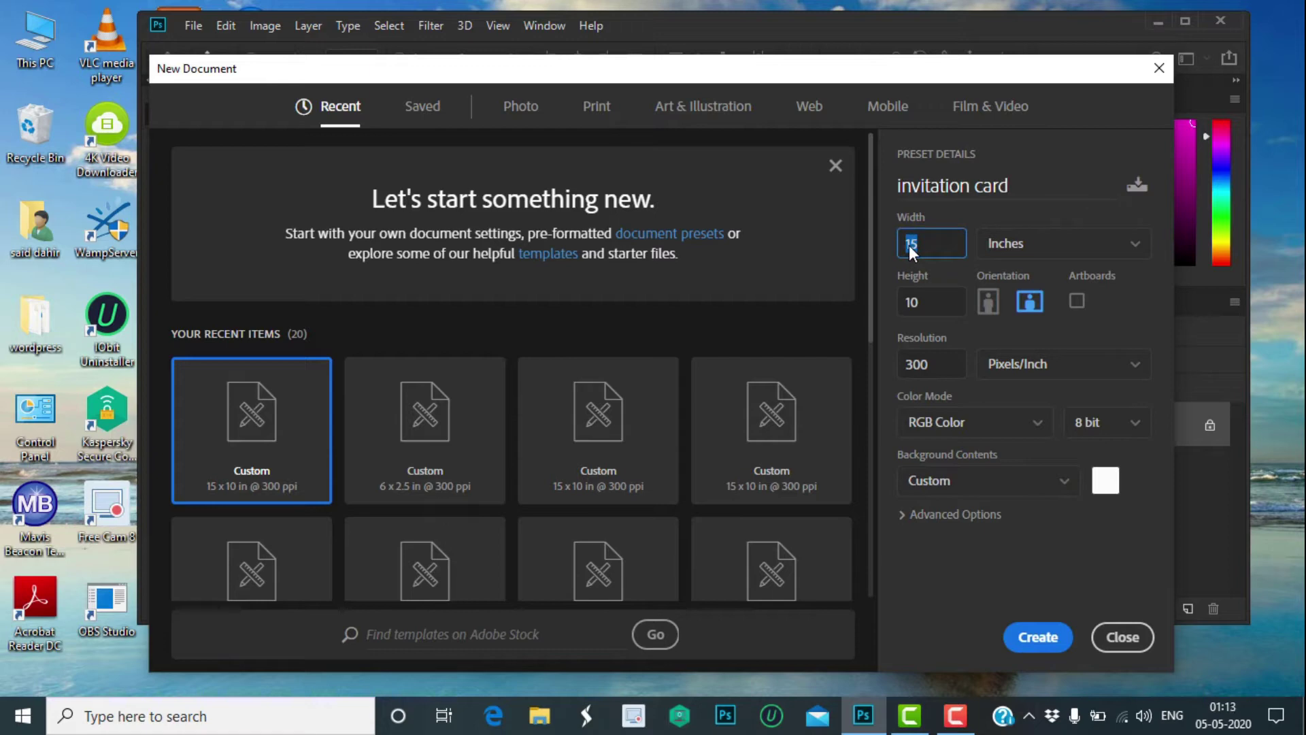
text(6)
click(933, 310)
text(2.5)
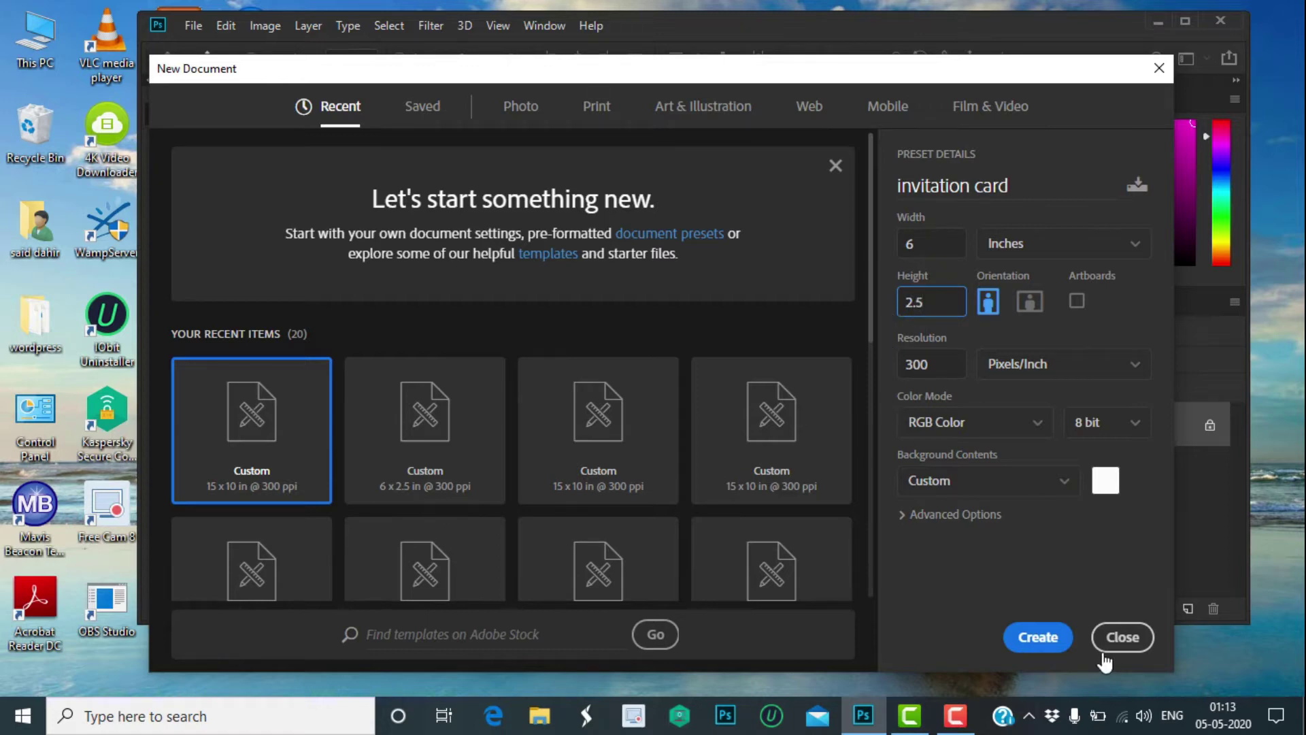
click(1037, 638)
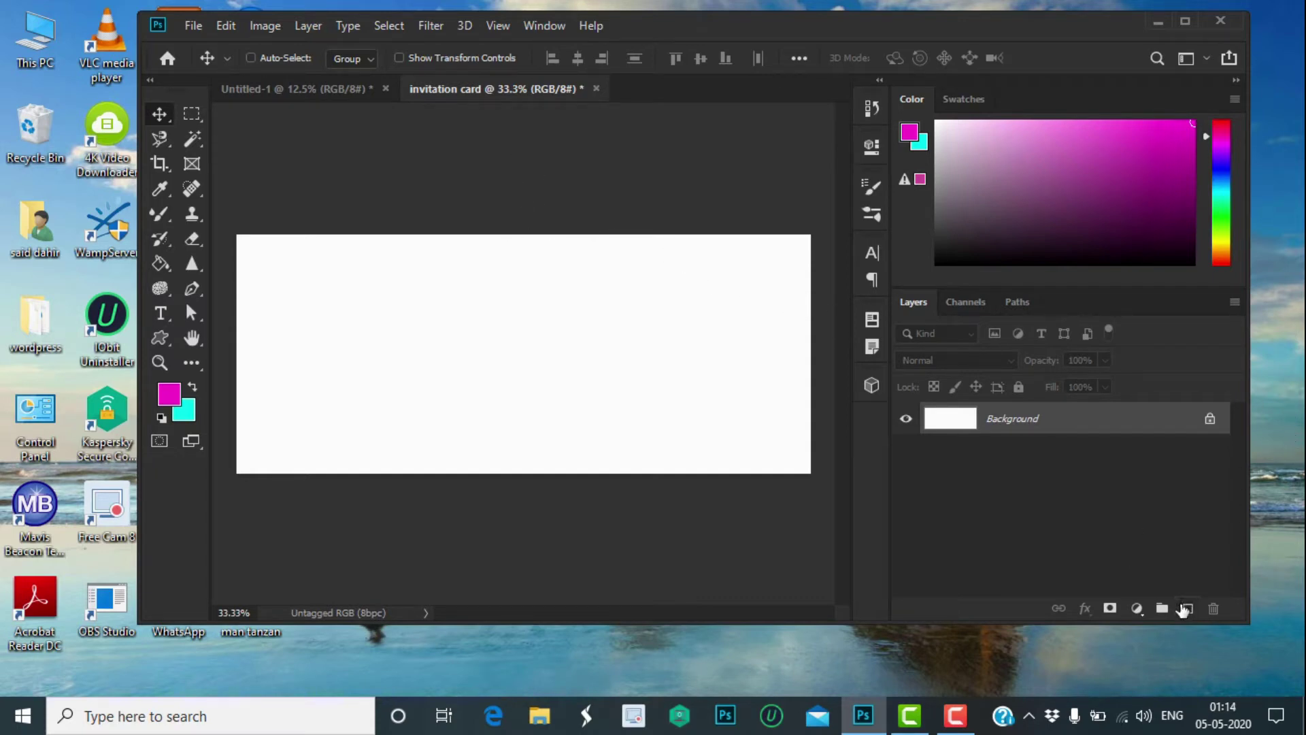
Step: On a new layer, fill a thin strip across the card top with magenta
click(1187, 608)
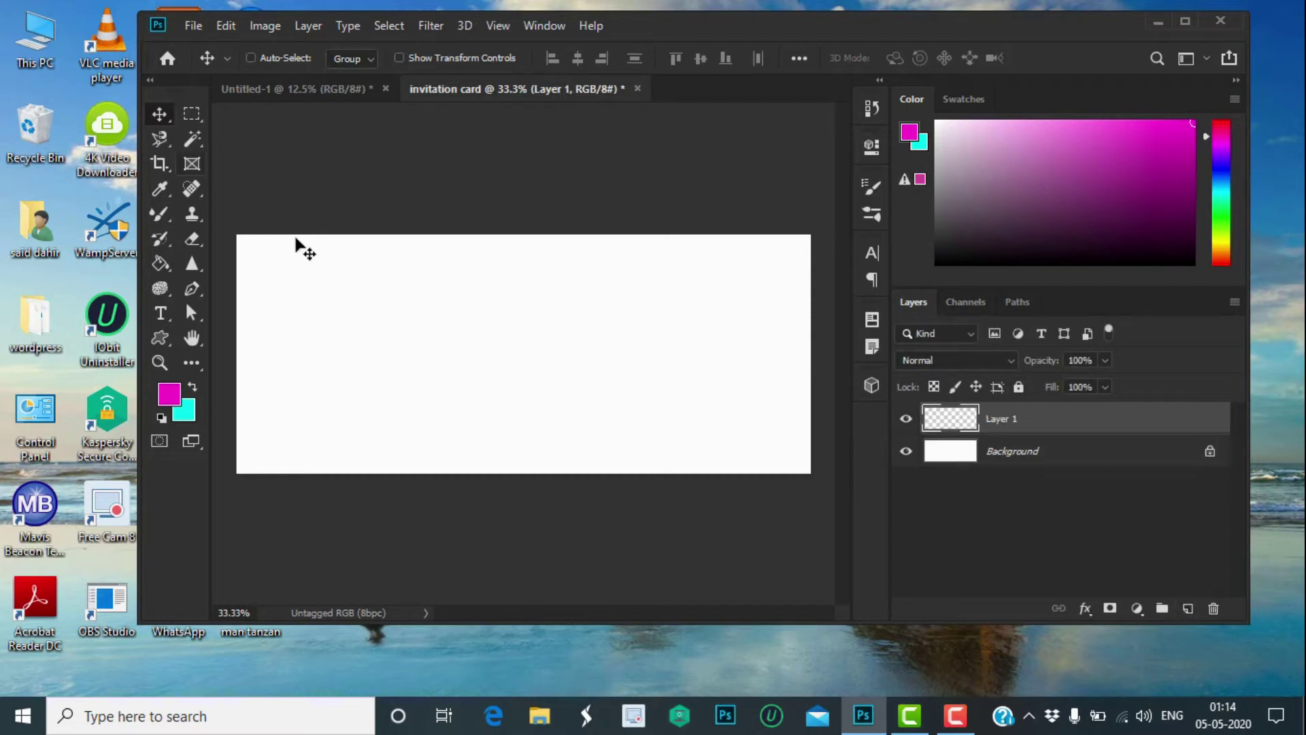
click(192, 115)
drag(236, 230, 810, 283)
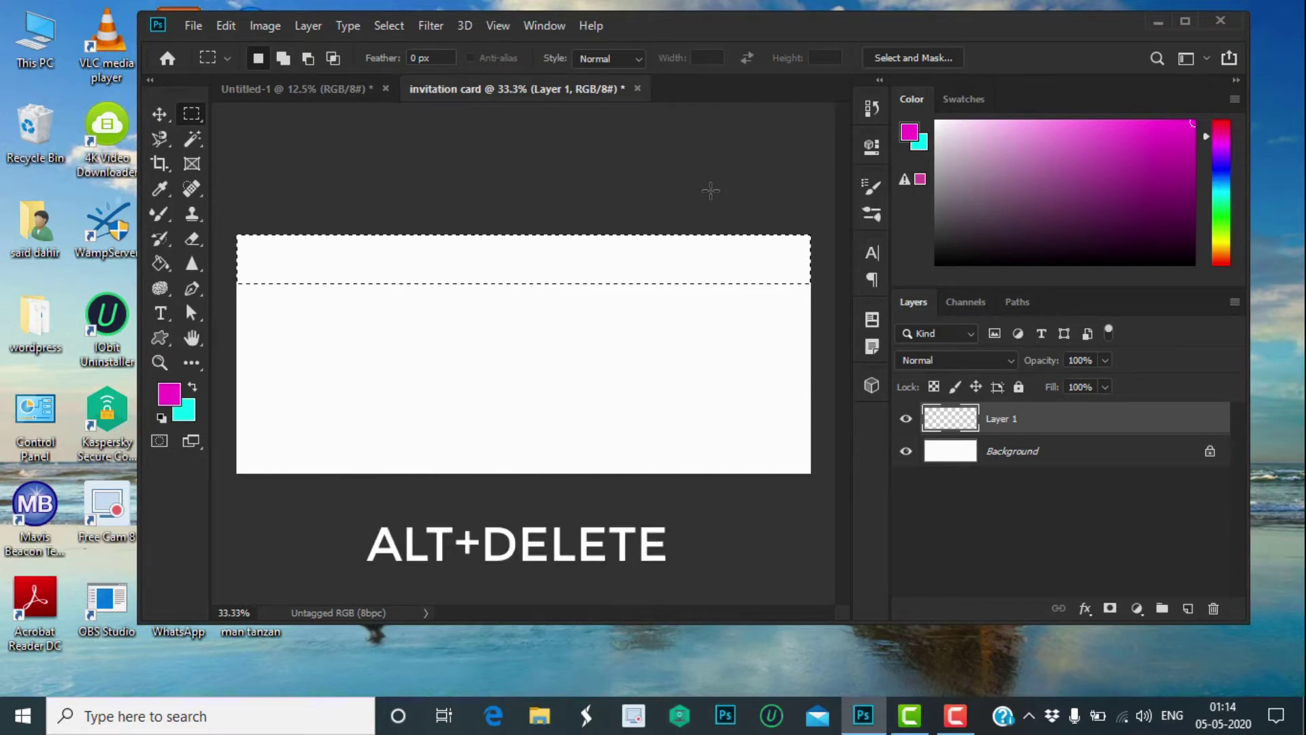
key(alt+Delete)
key(ctrl+d)
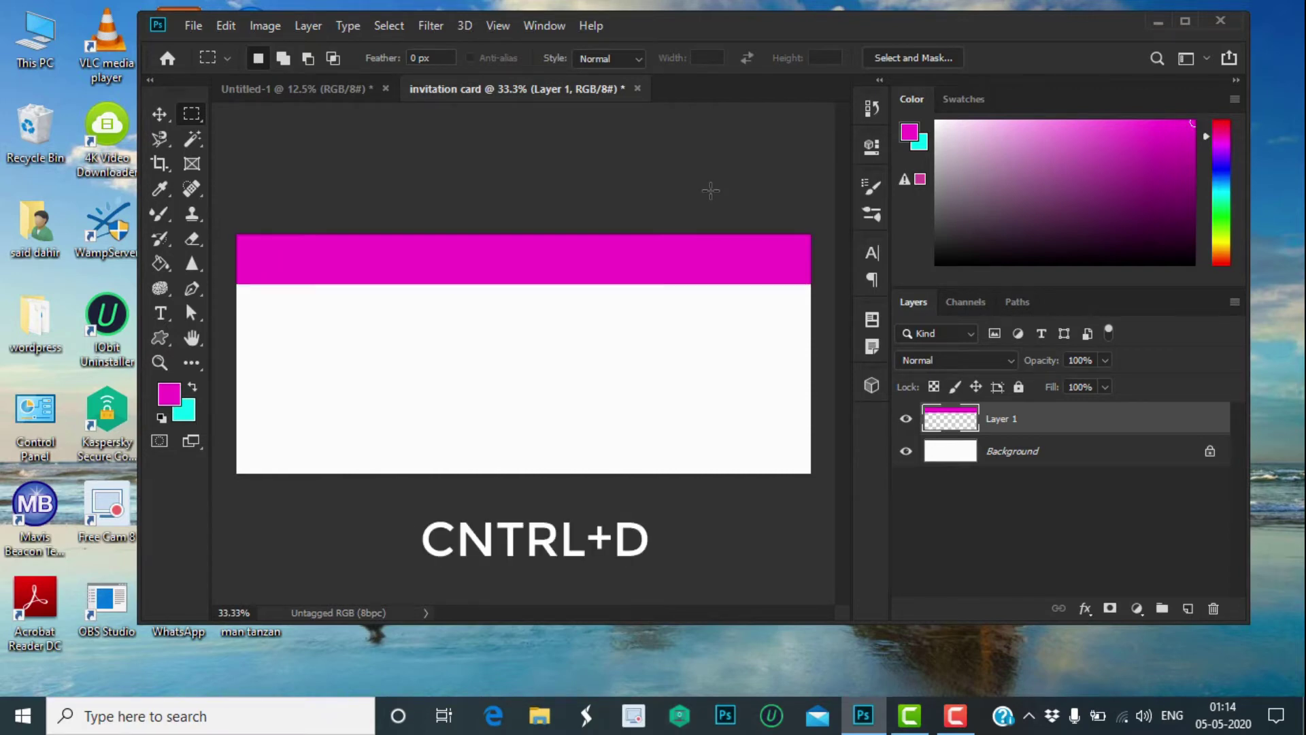
Step: Duplicate the magenta band down to the bottom edge of the card
click(157, 114)
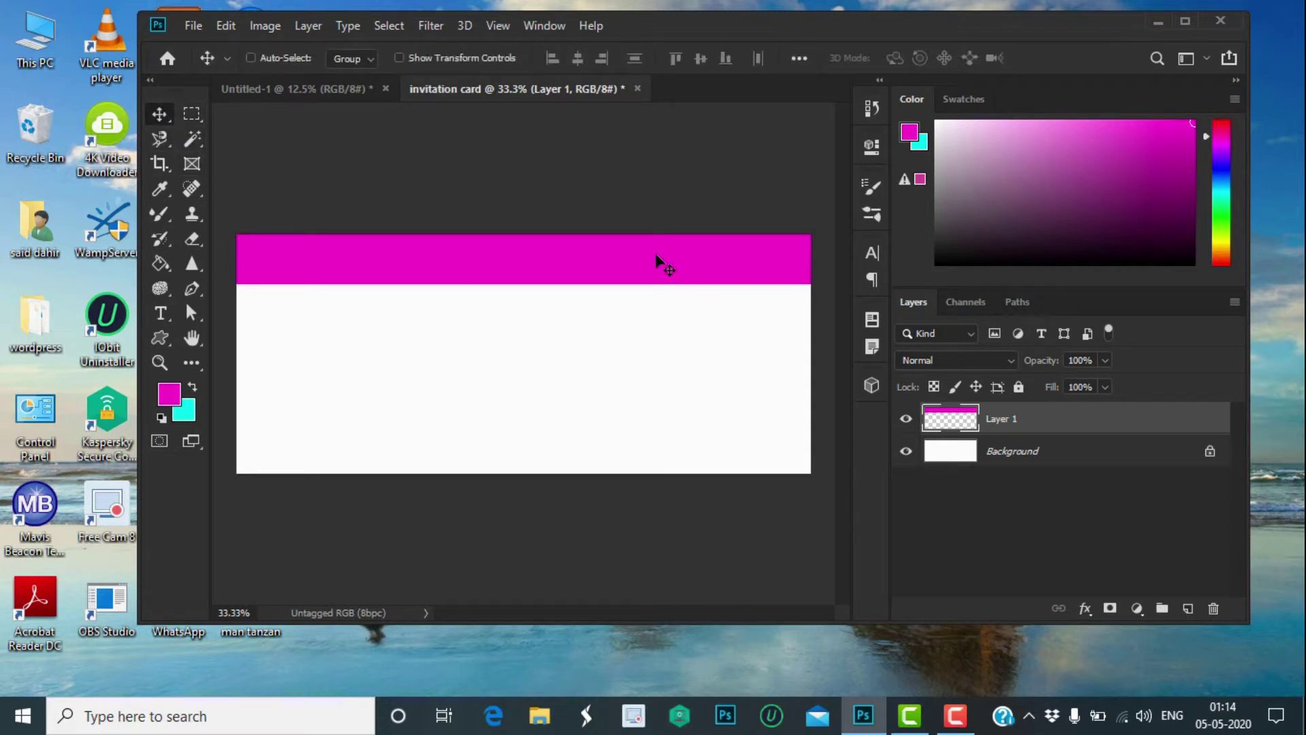
key(alt)
drag(655, 255, 658, 439)
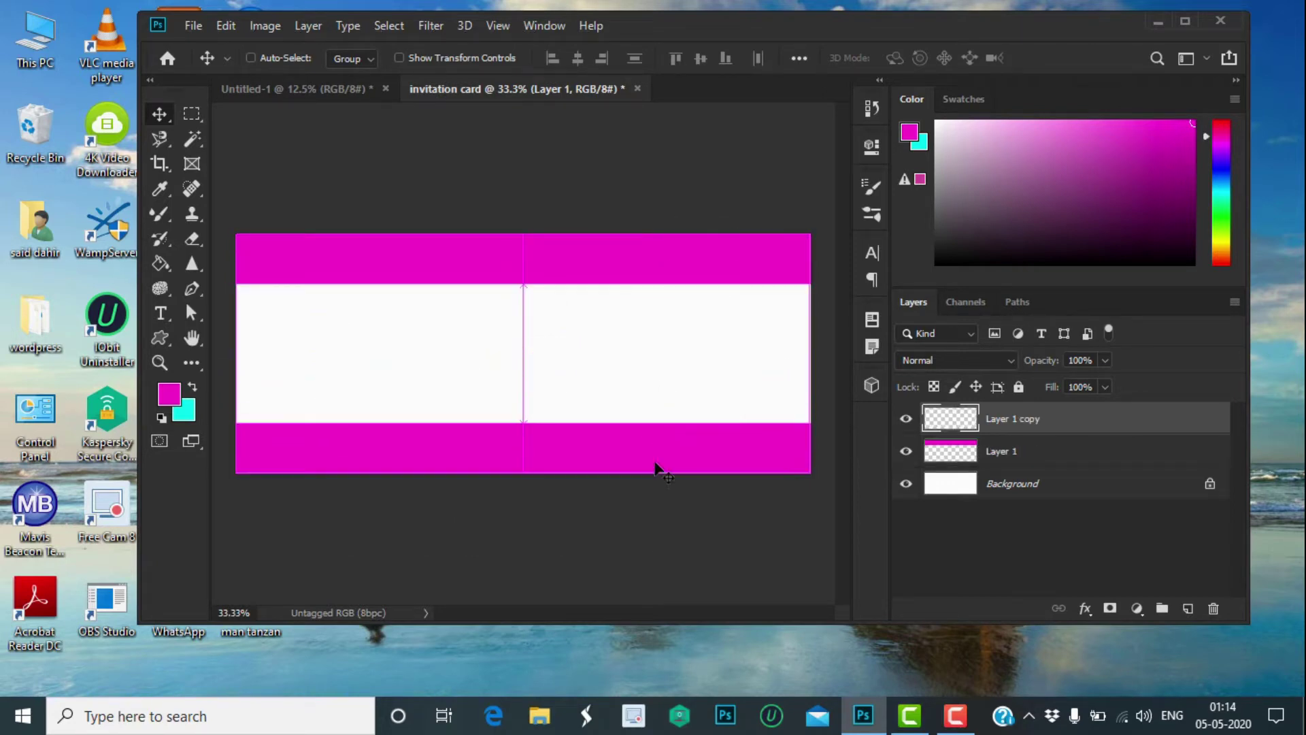
key(shift+Down)
key(shift+Down)
key(shift+Down)
key(shift+Down)
key(shift+Down)
key(shift+Down)
key(shift+Down)
key(shift+Down)
key(shift+Down)
key(shift+Down)
key(shift+Down)
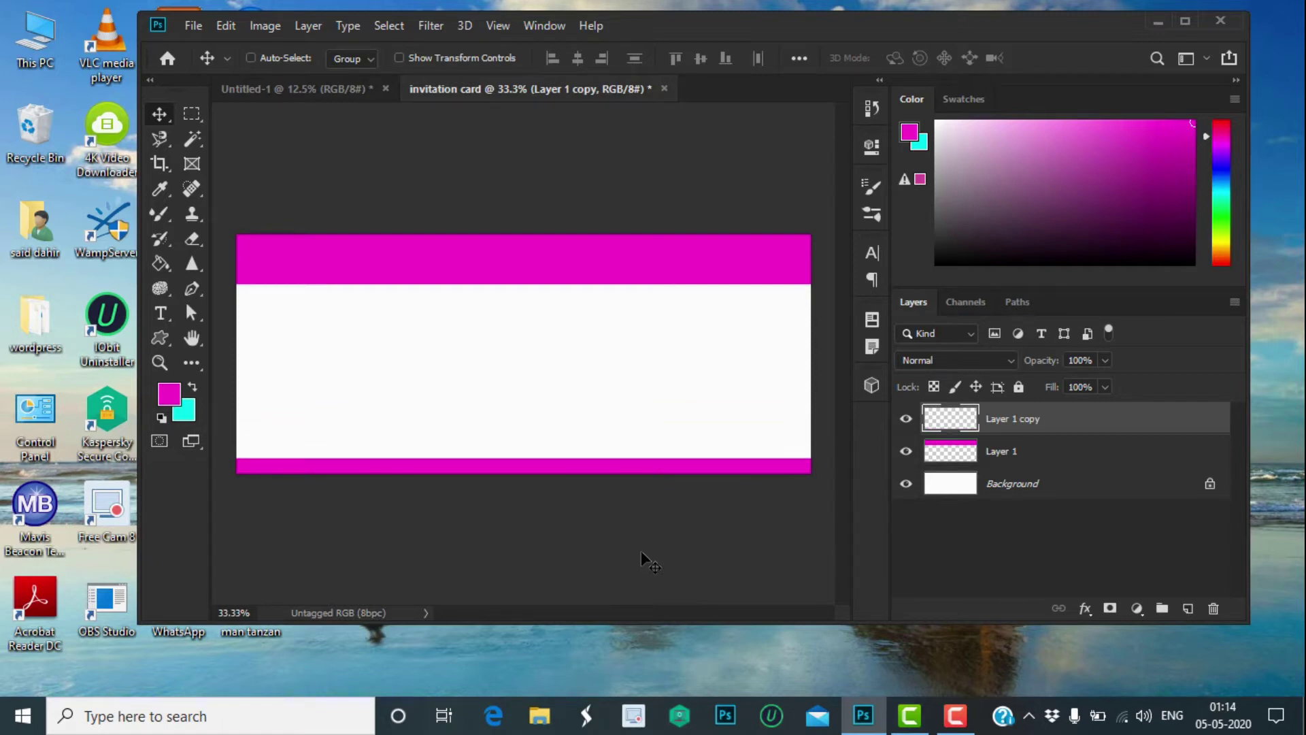
key(shift+Up)
key(shift+Up)
key(shift+Up)
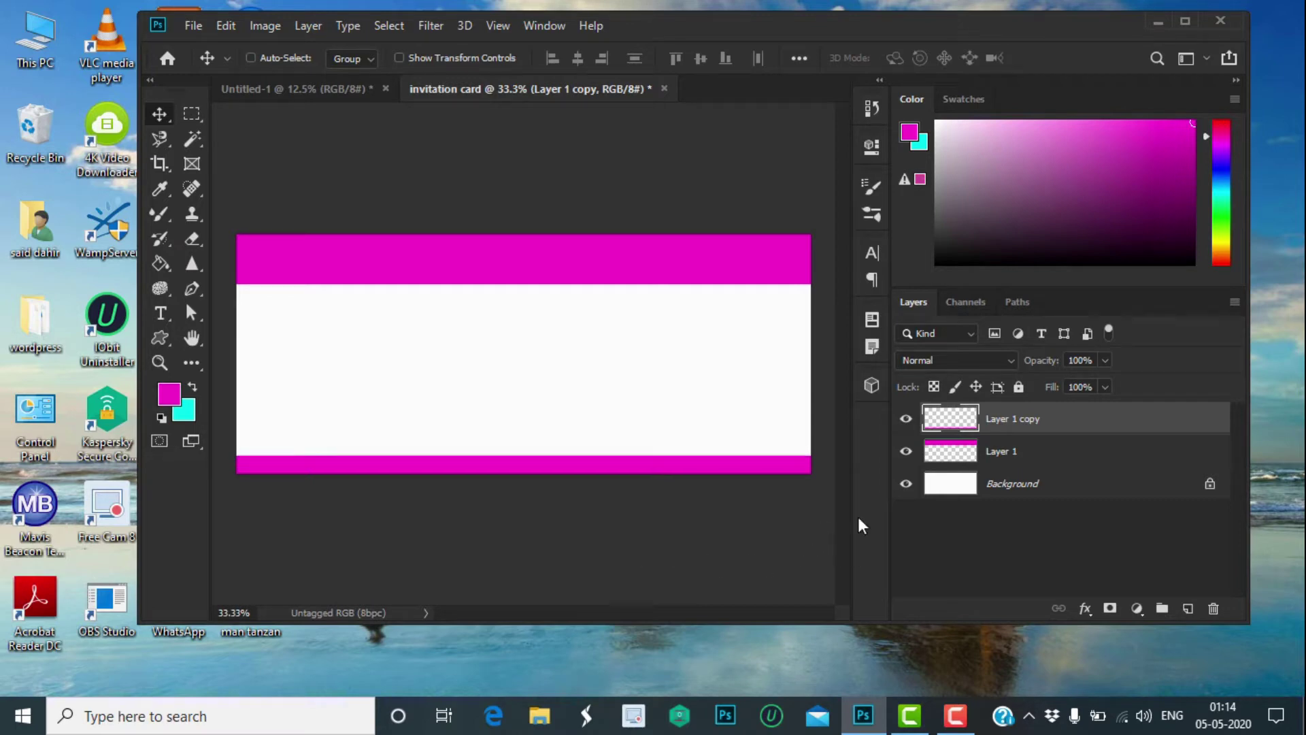
Step: Add a 30 pt bold white text line inside the top magenta band
click(1042, 456)
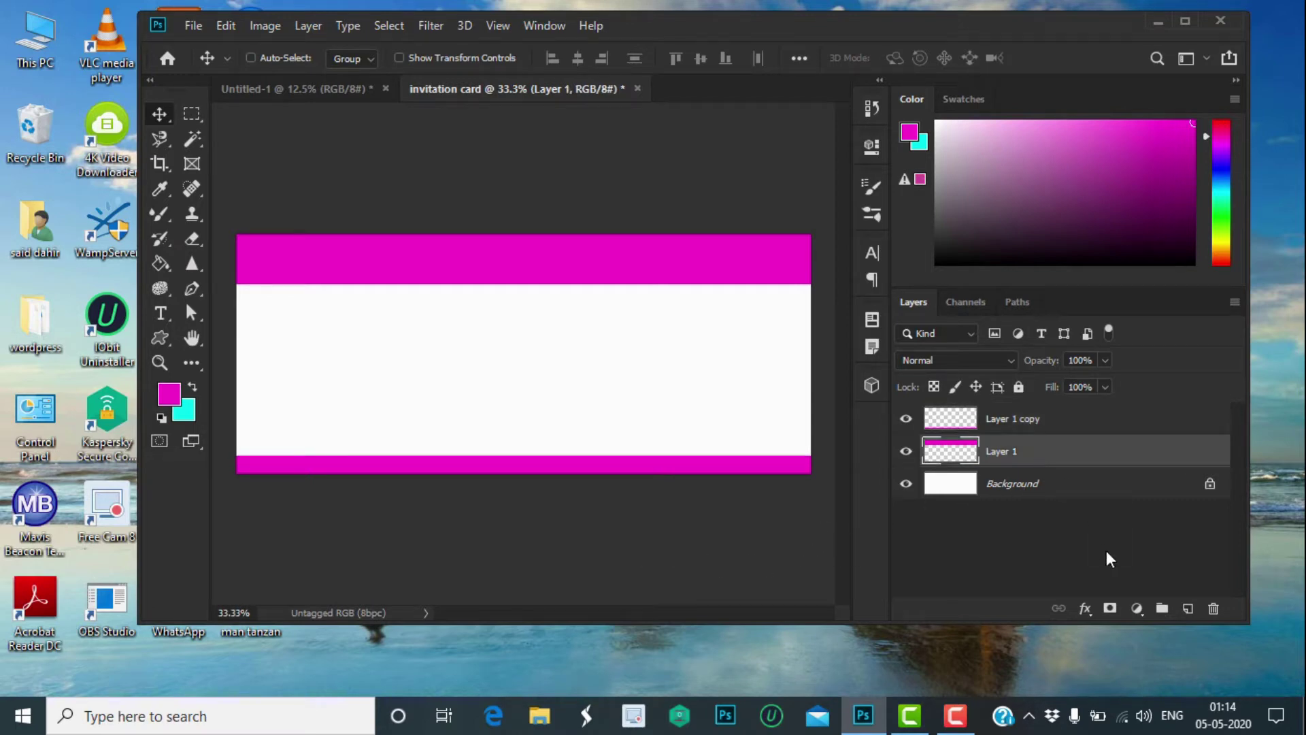
click(157, 313)
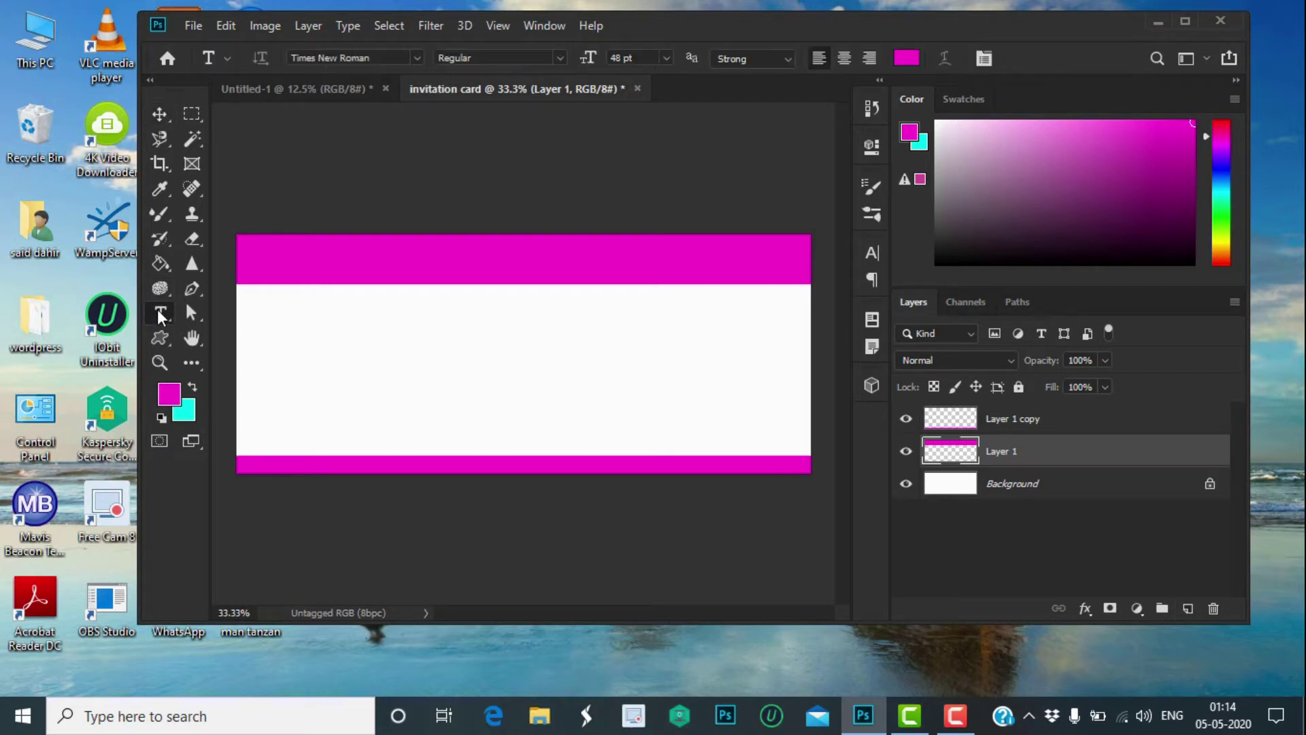
click(418, 260)
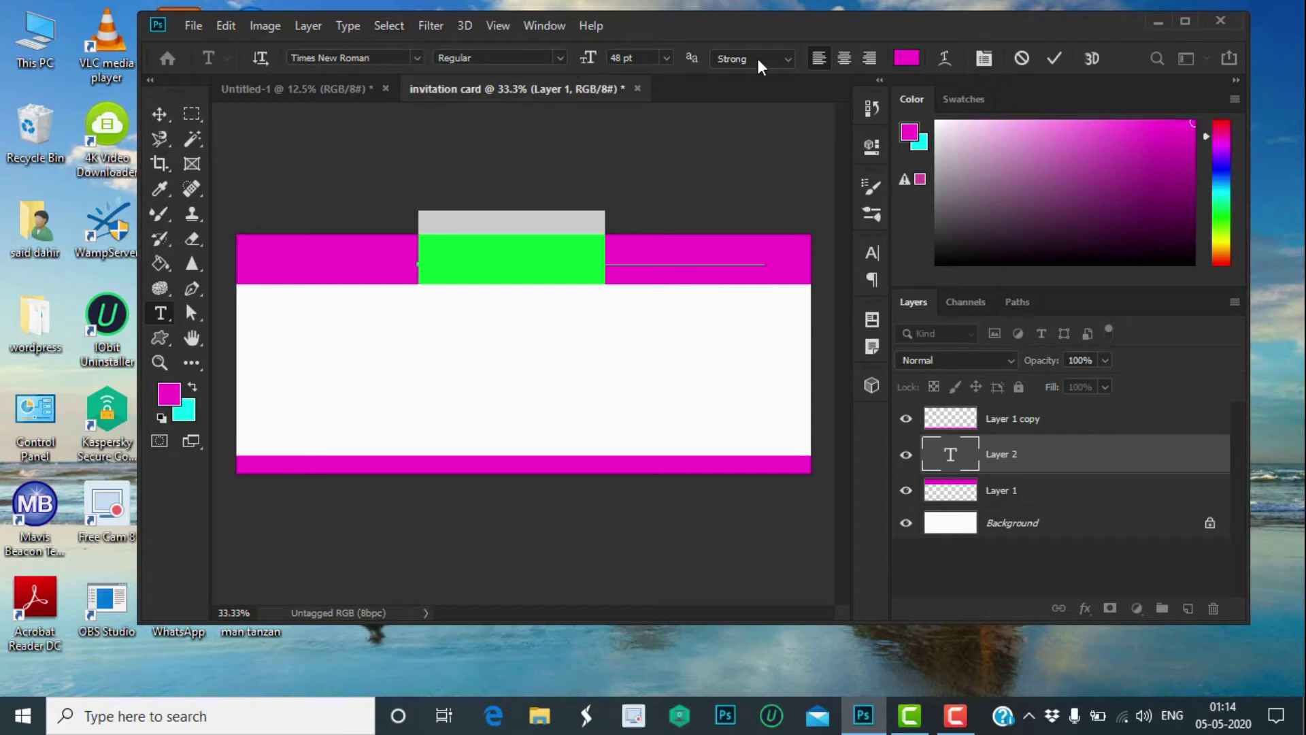
click(668, 59)
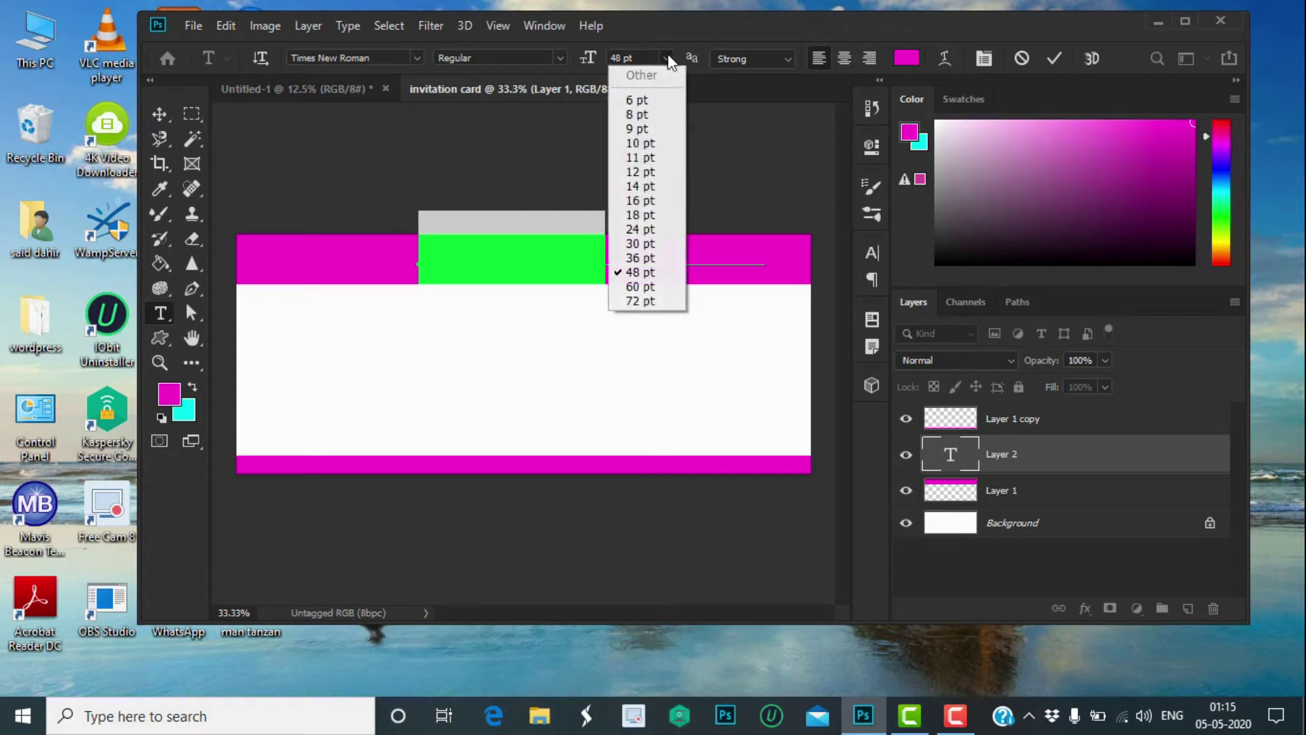
click(670, 252)
click(562, 58)
click(544, 107)
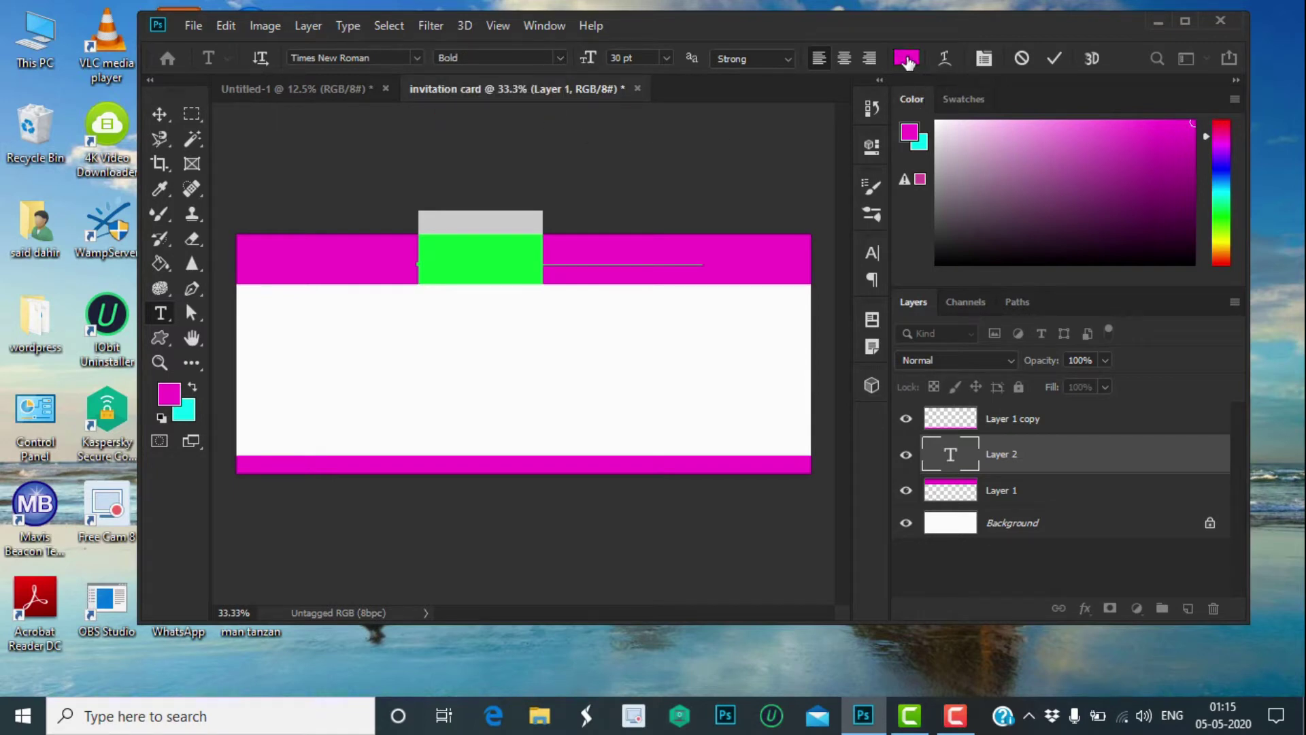
click(938, 123)
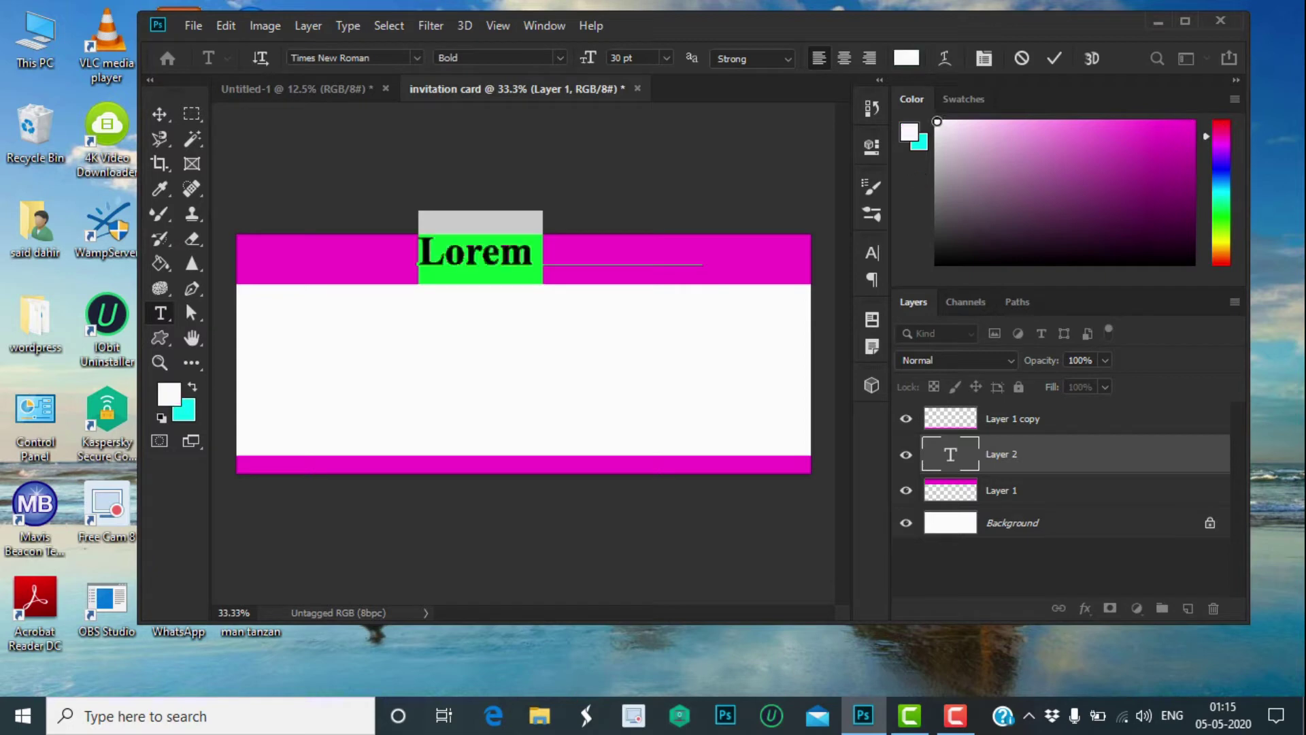
click(1052, 61)
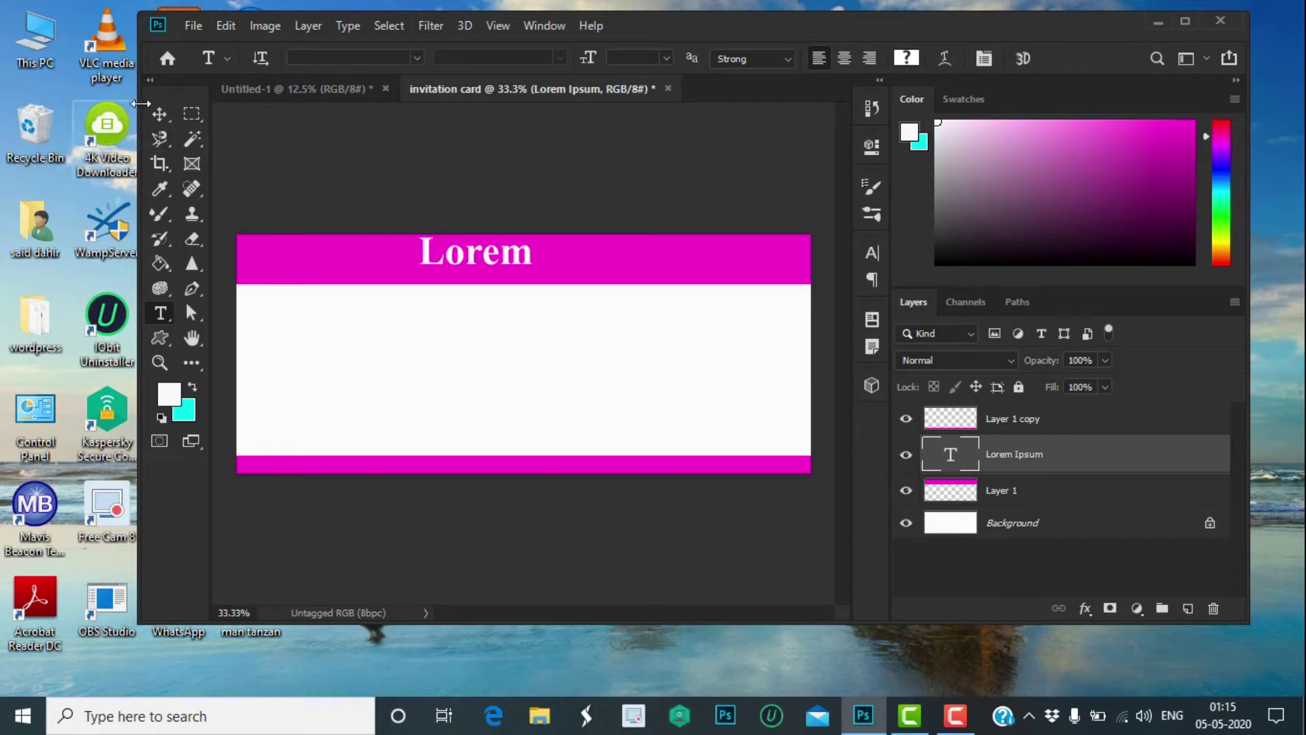
Step: Replace the placeholder text with 'Xaflad MEHER' and nudge it left
click(159, 113)
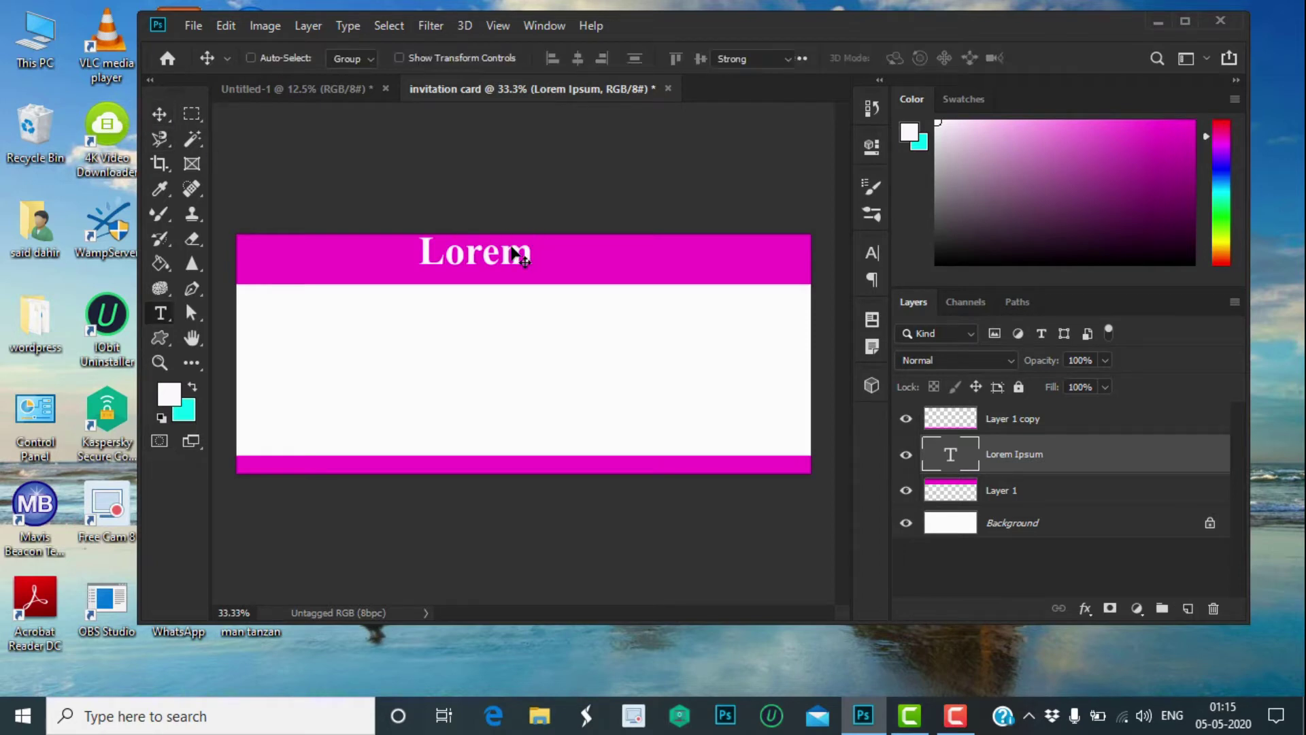
double_click(513, 249)
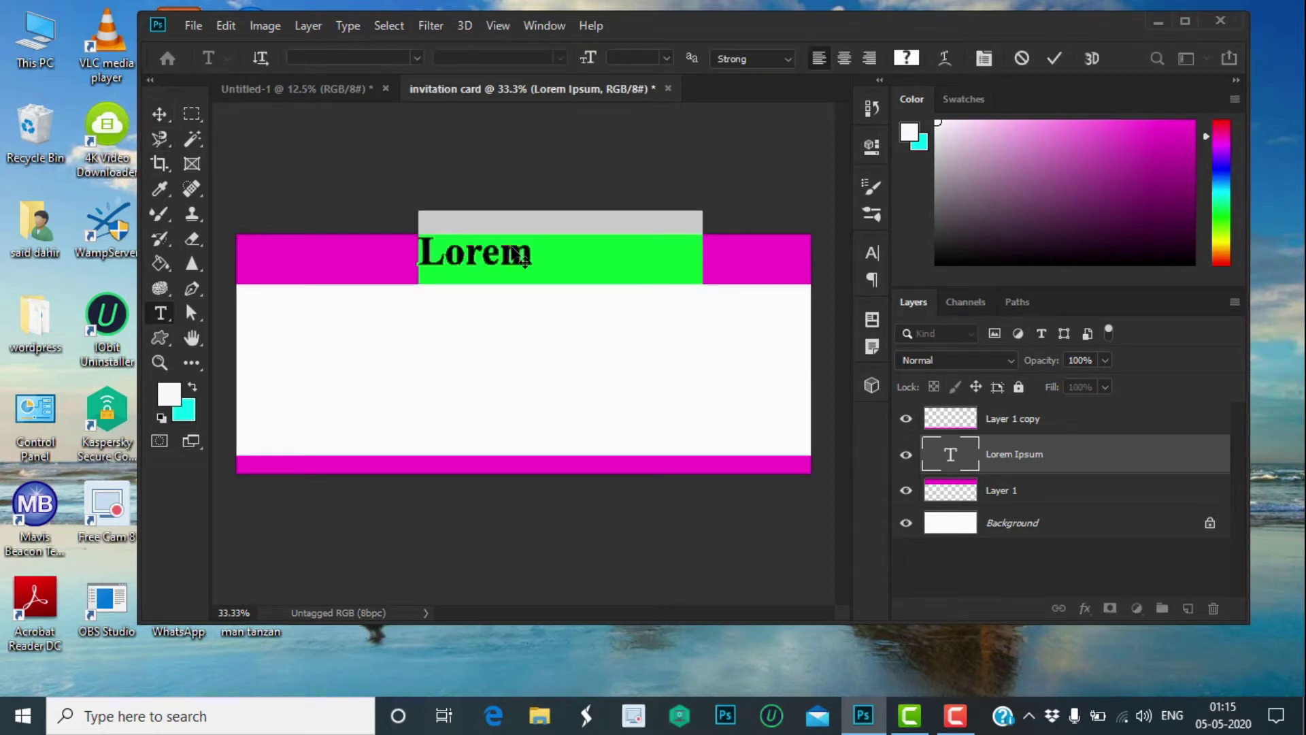
text(x)
key(BackSpace)
text(Xaflad)
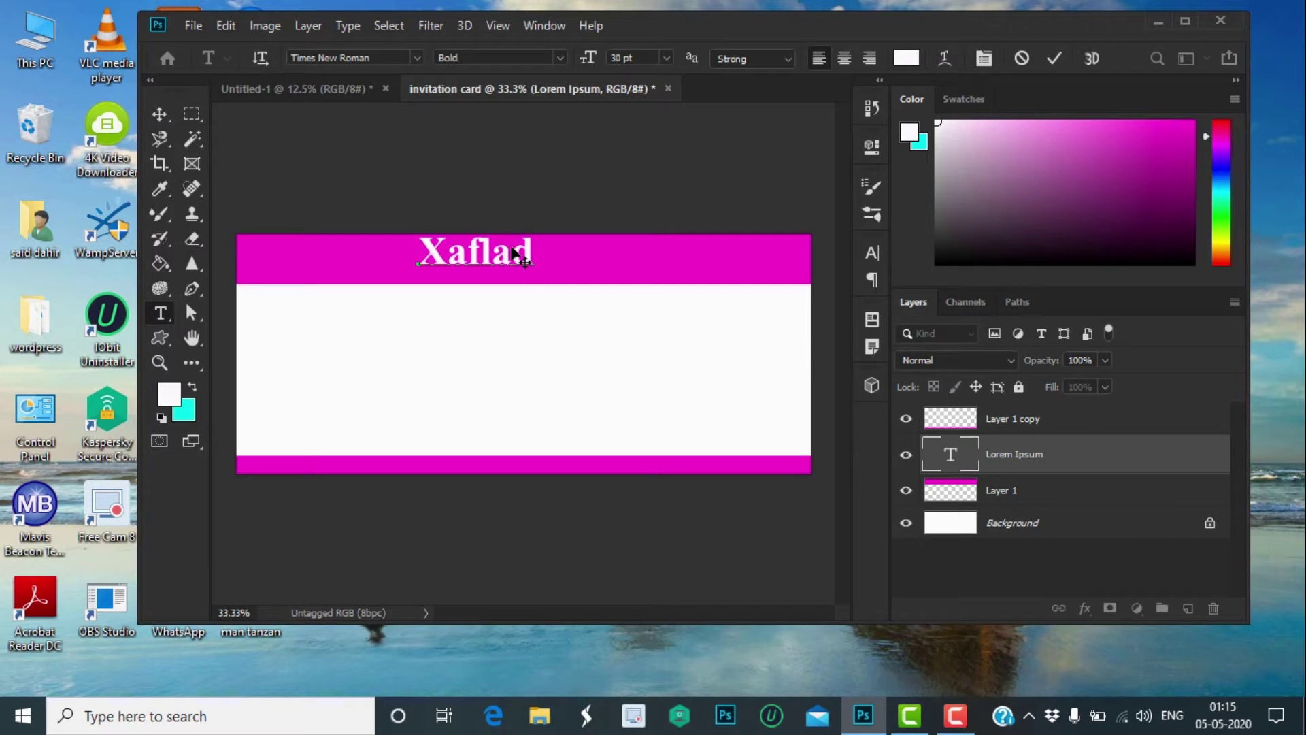
text( MEHER)
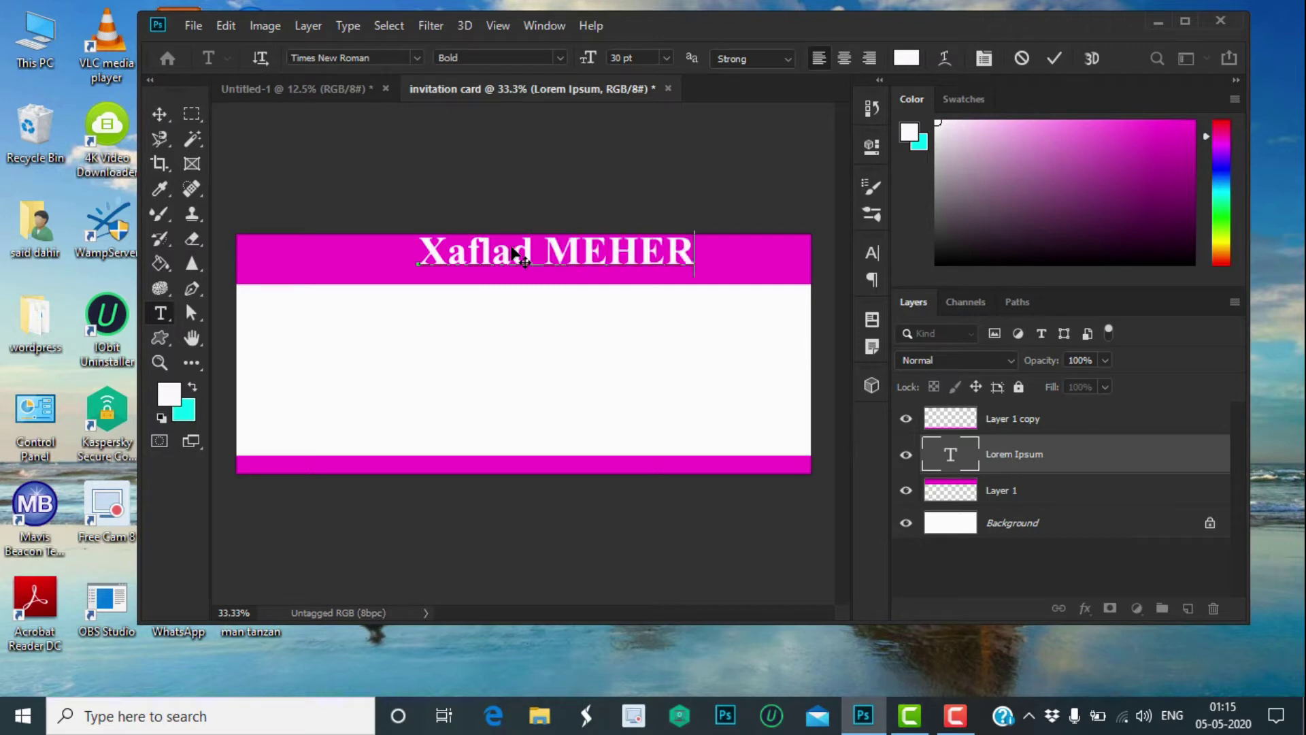
click(1053, 57)
key(v)
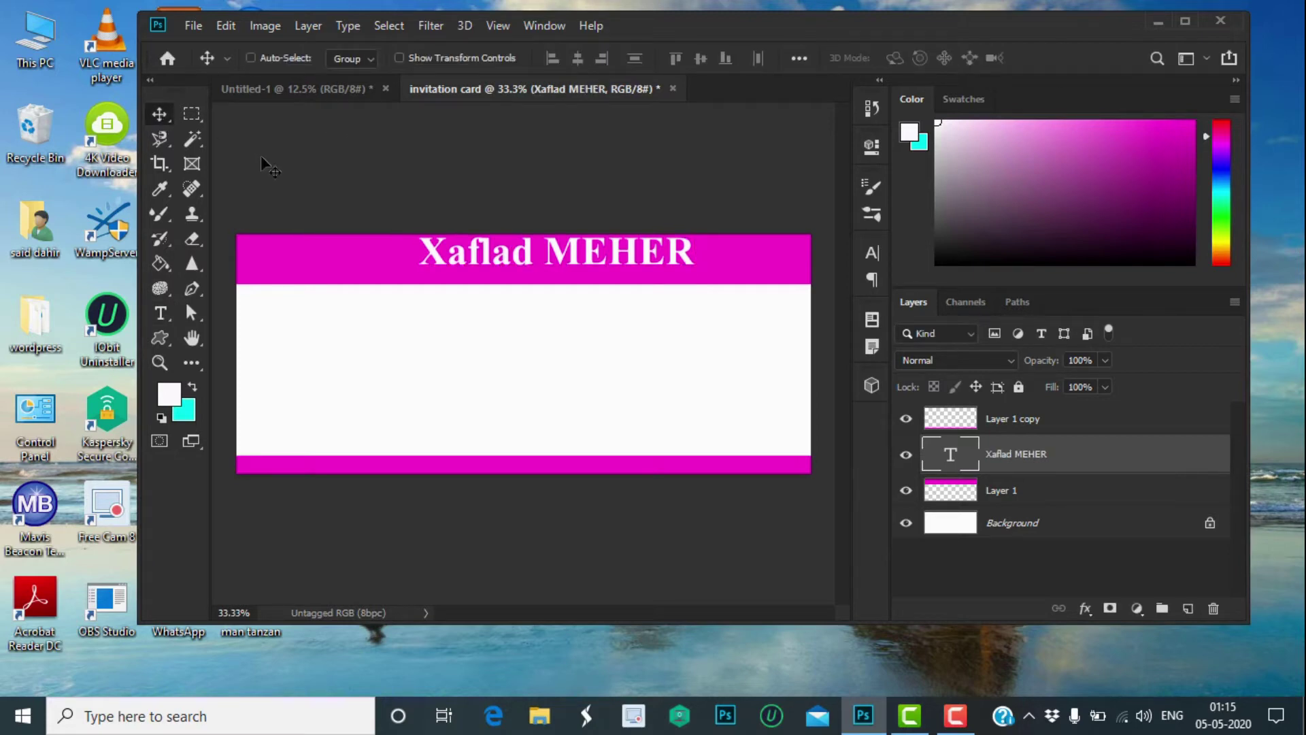
key(shift+Left)
key(shift+Left)
key(shift+Left)
key(shift+Left)
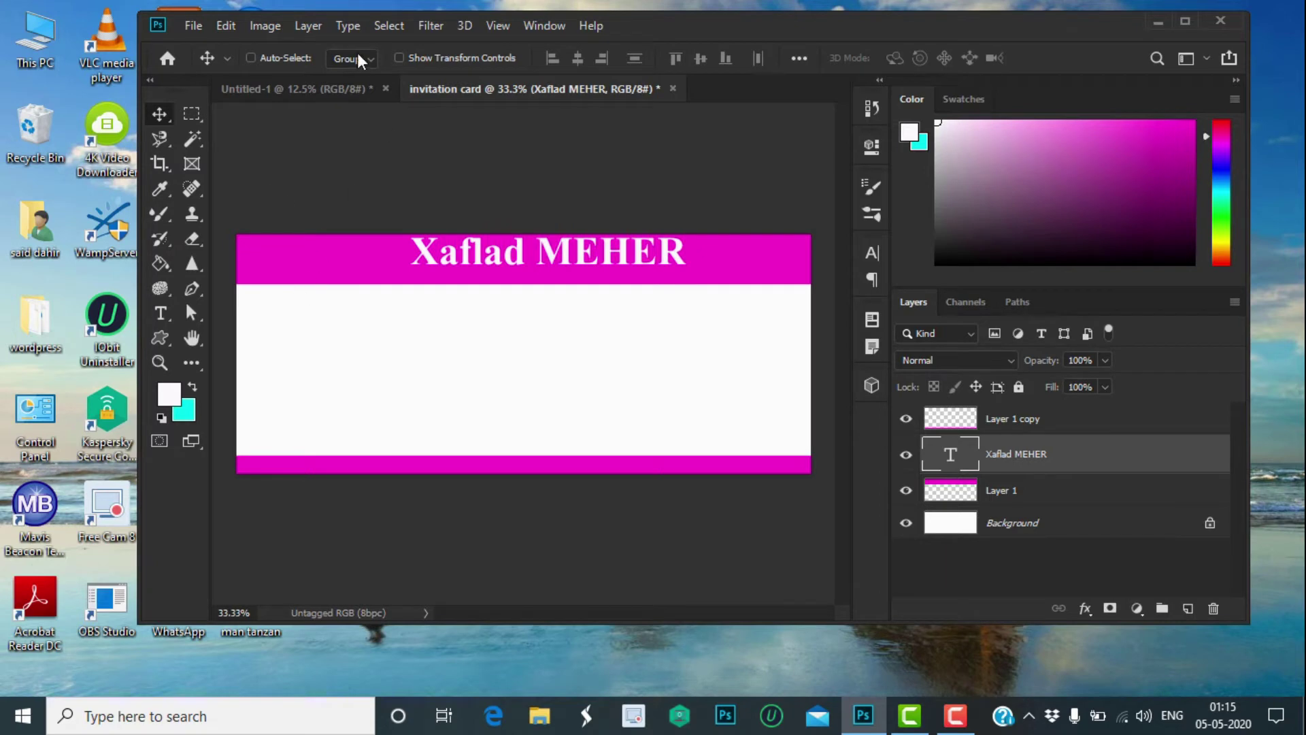
Step: Nudge the title down and align it to the canvas's horizontal centre
key(shift+Down)
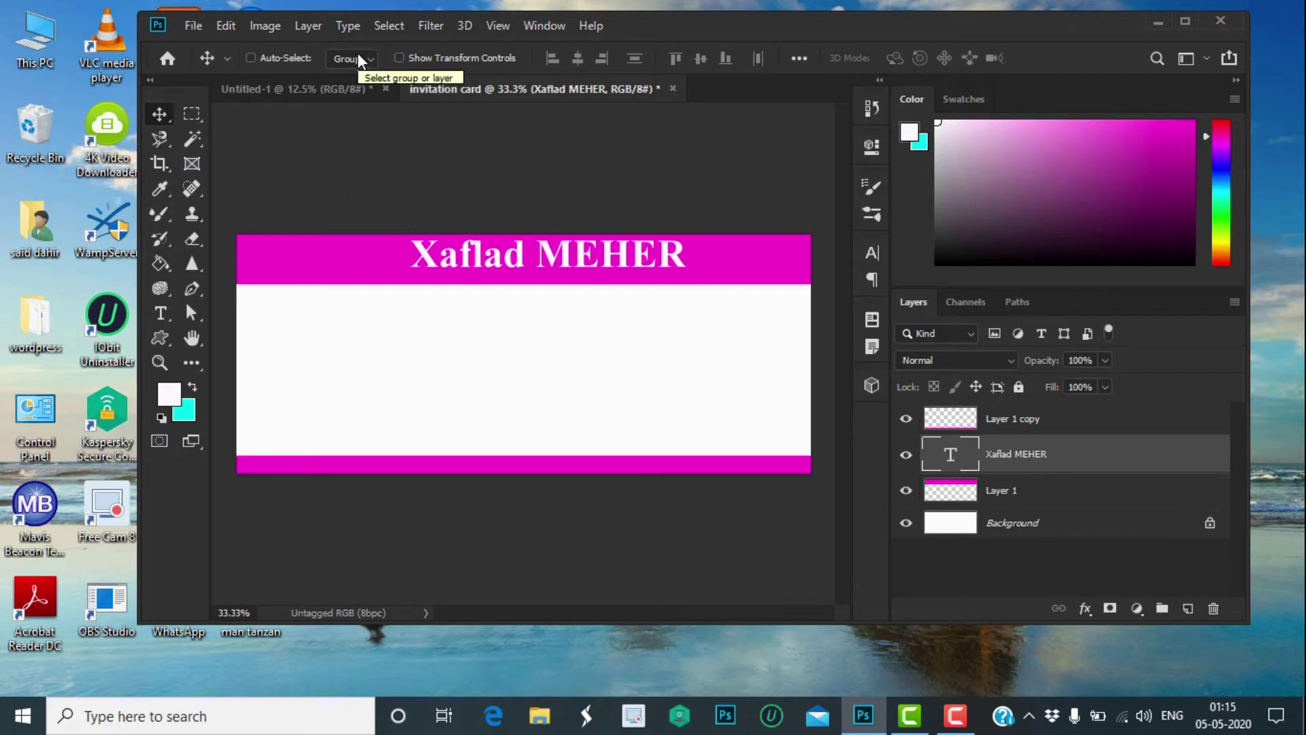
click(390, 25)
click(395, 45)
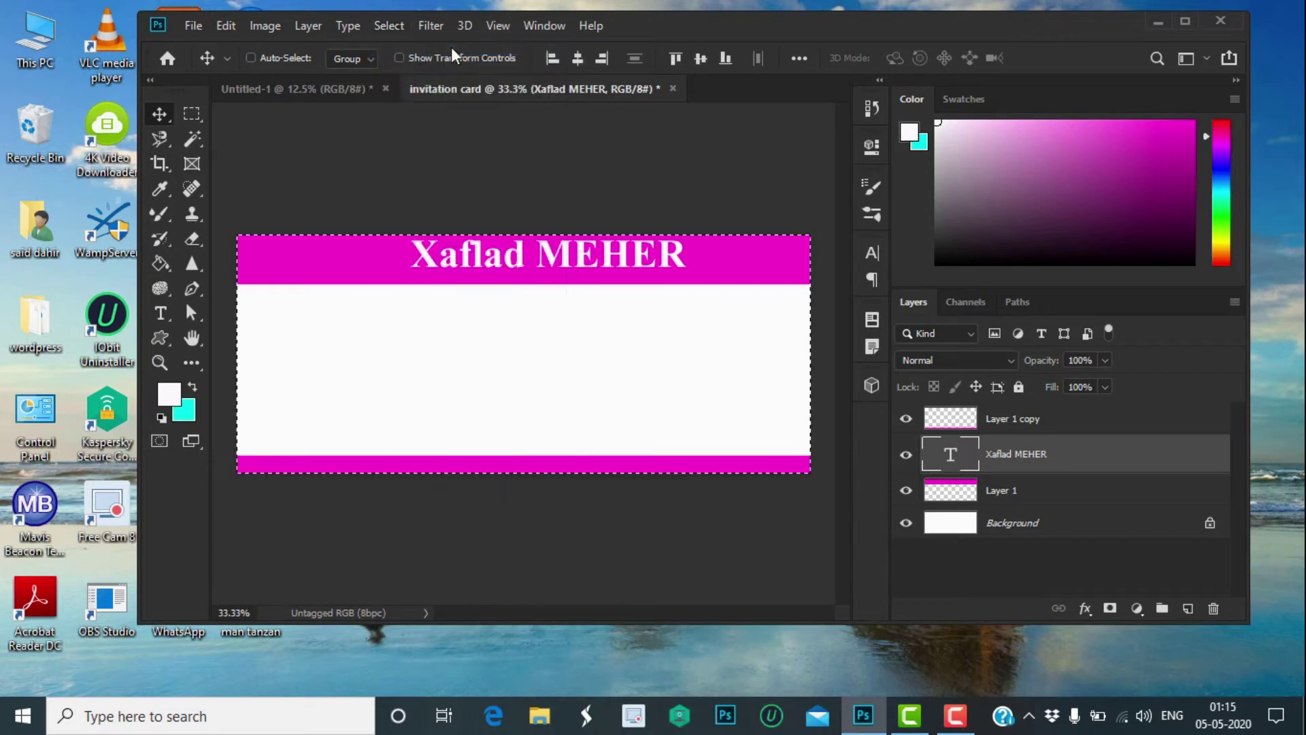
click(576, 58)
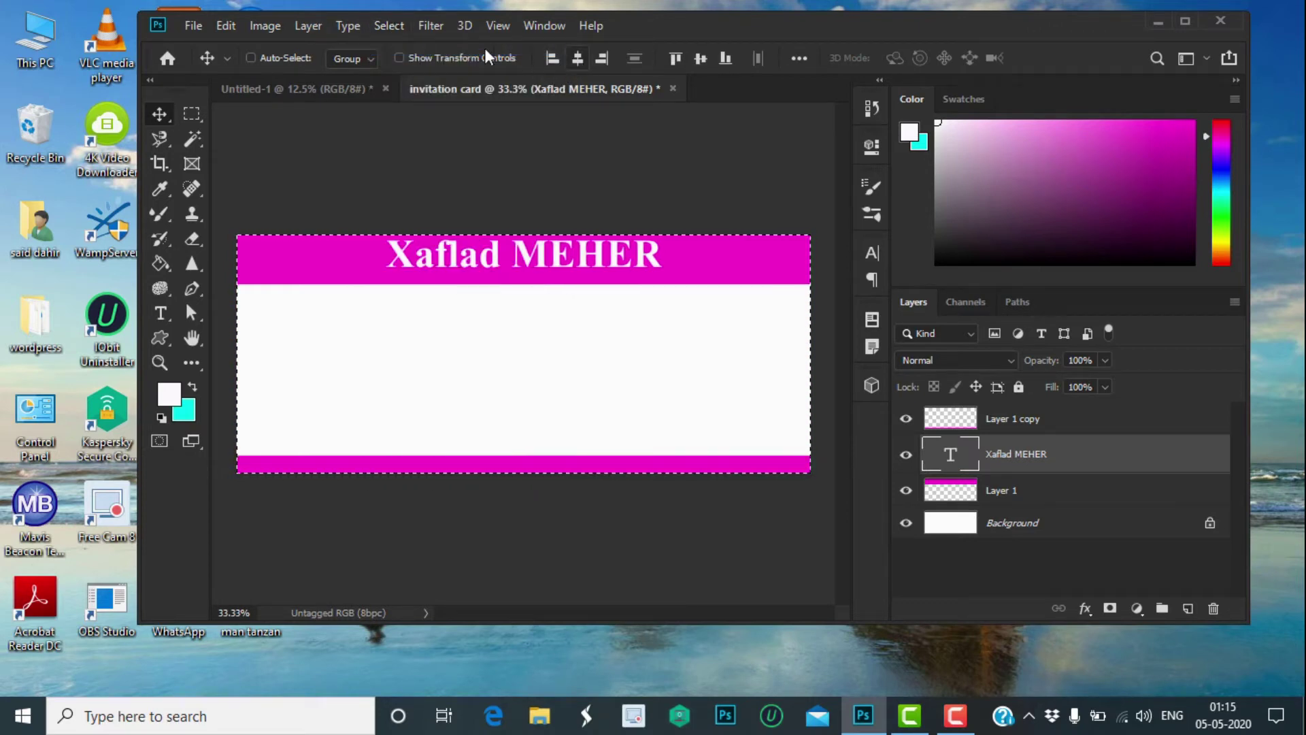
click(398, 29)
click(406, 66)
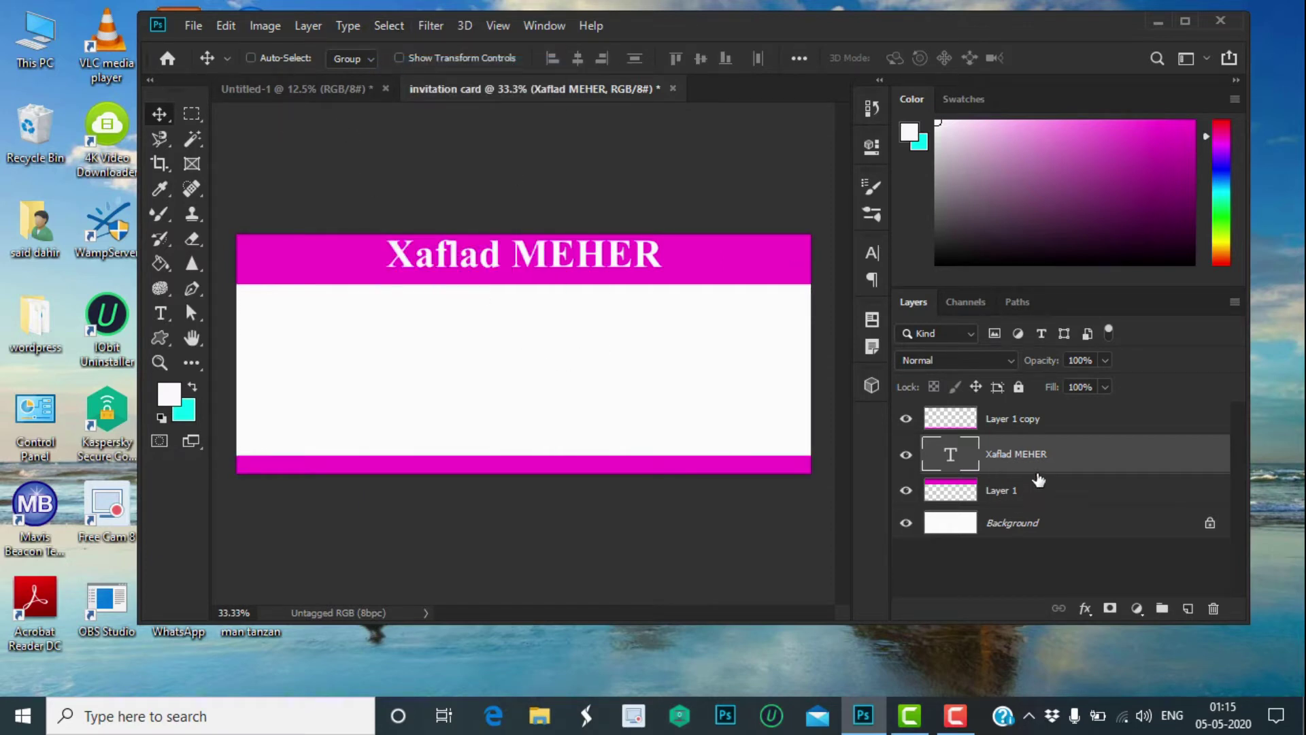
click(1021, 425)
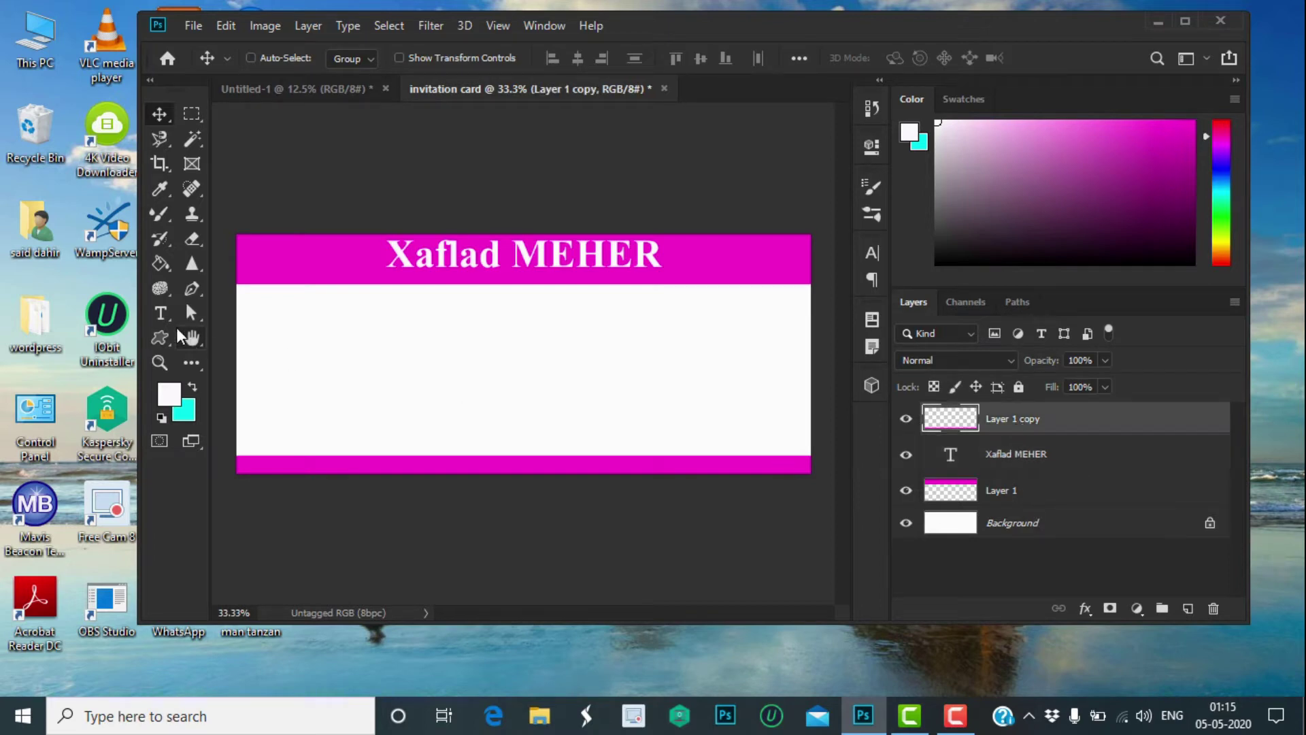
Step: Type 'Maalinta: Jimcaha 2:30 Taariikhda 08-05-2020' at 10 pt on the bottom band
click(161, 313)
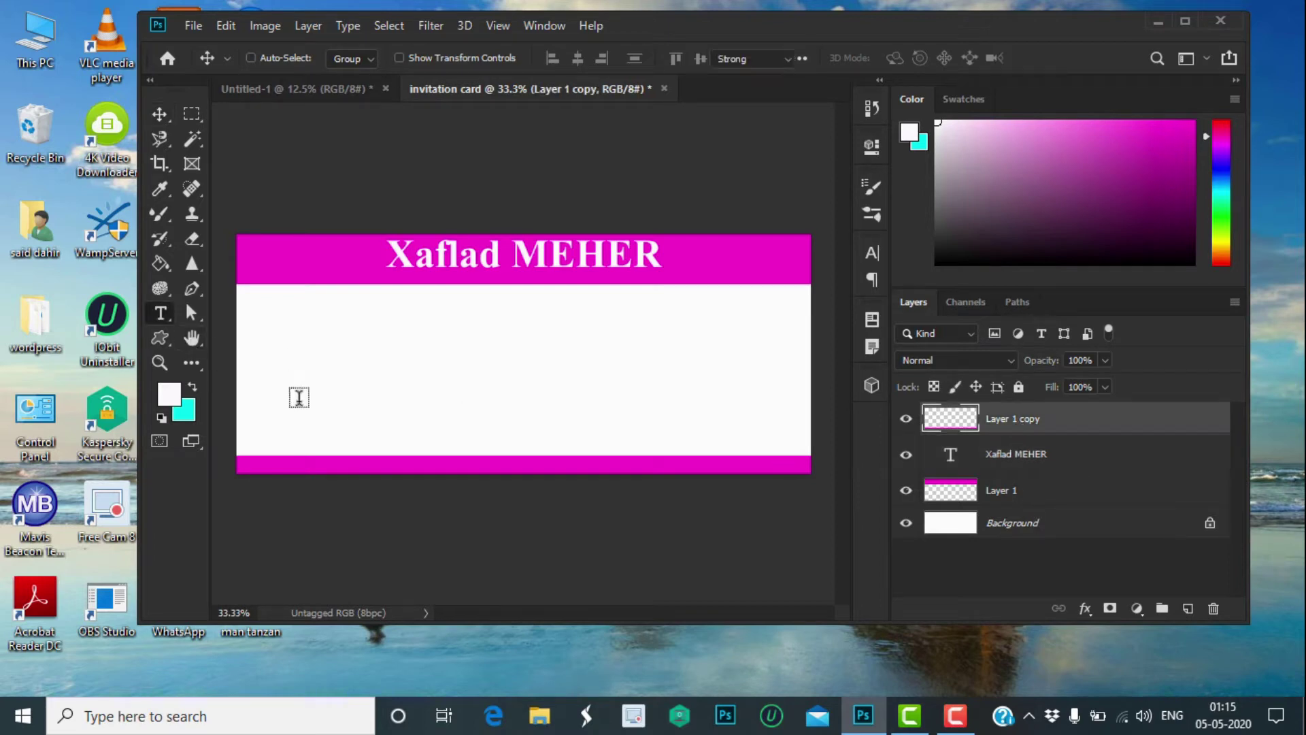
click(358, 466)
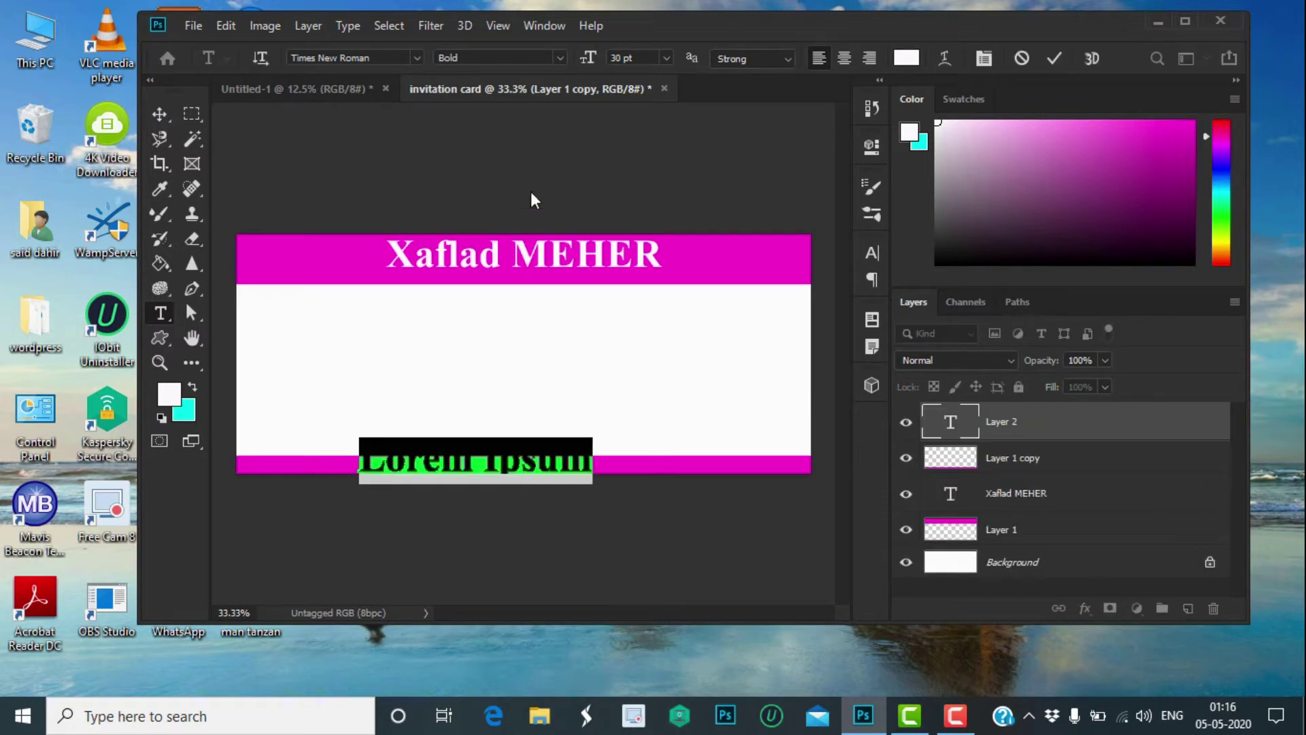
click(667, 57)
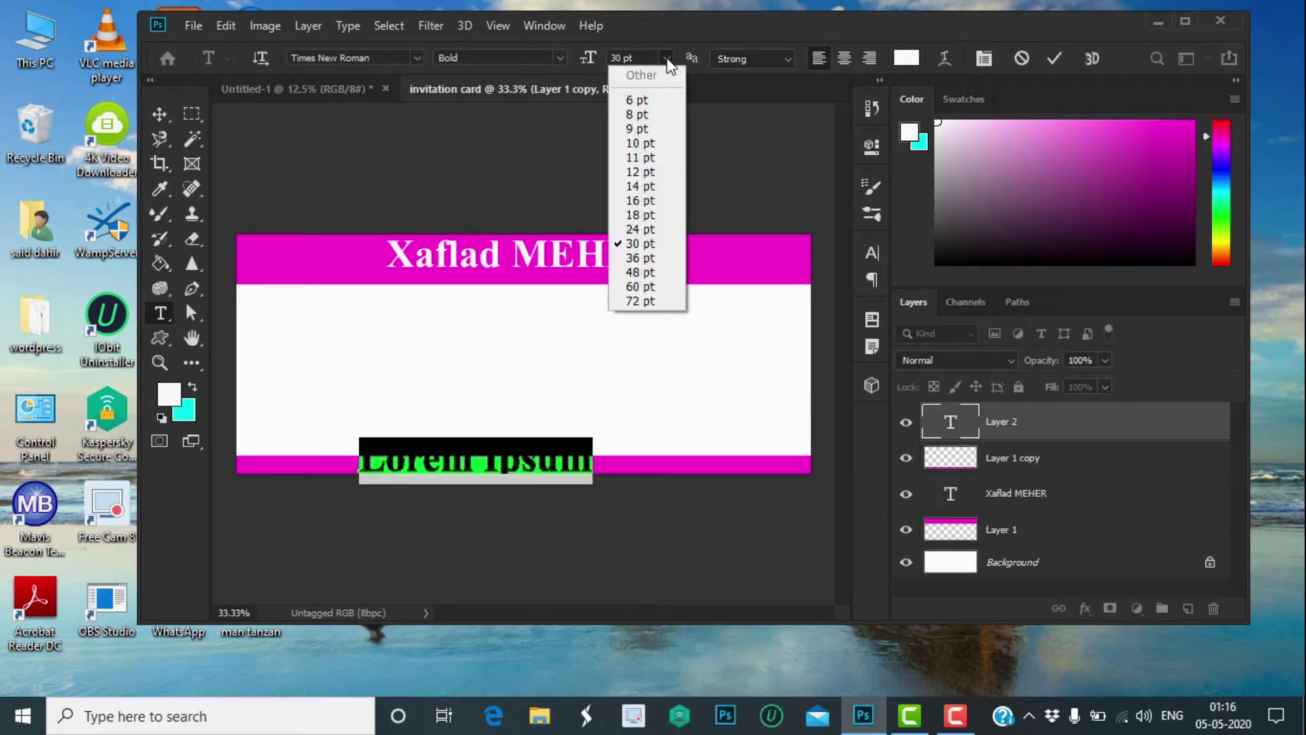
click(647, 143)
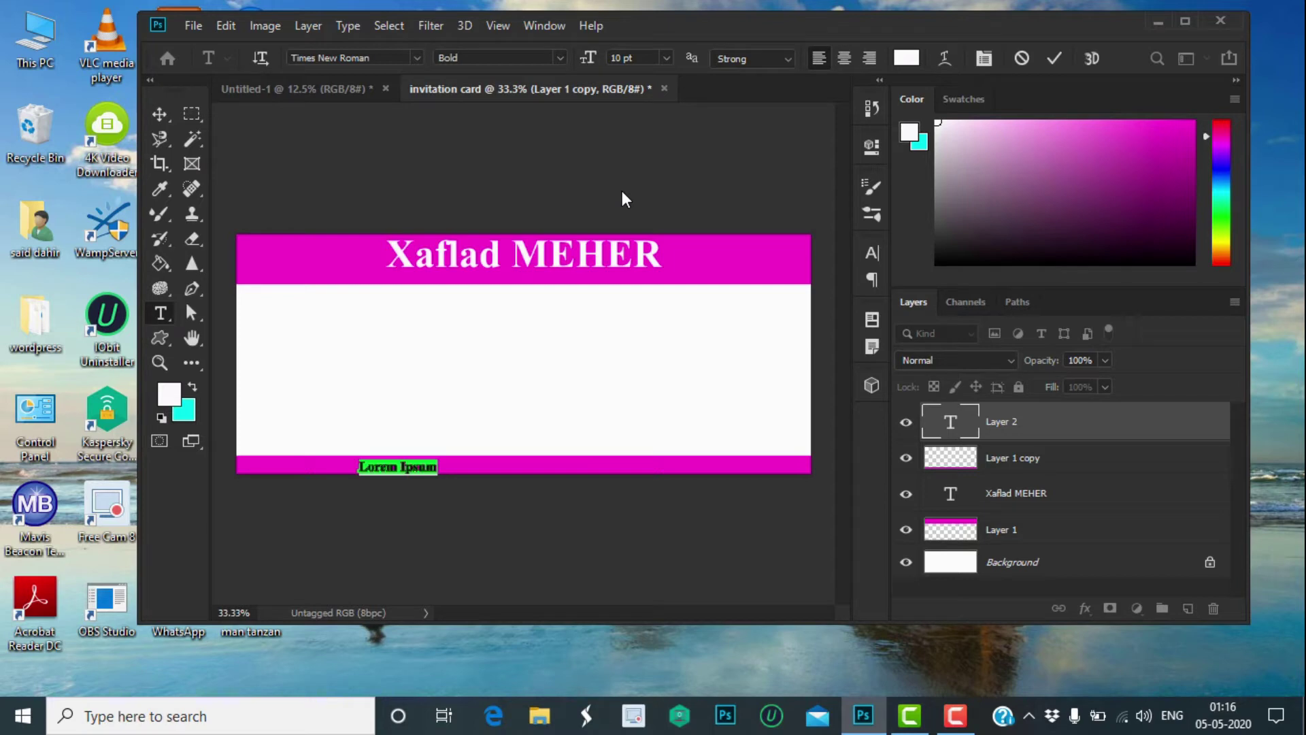
text(M)
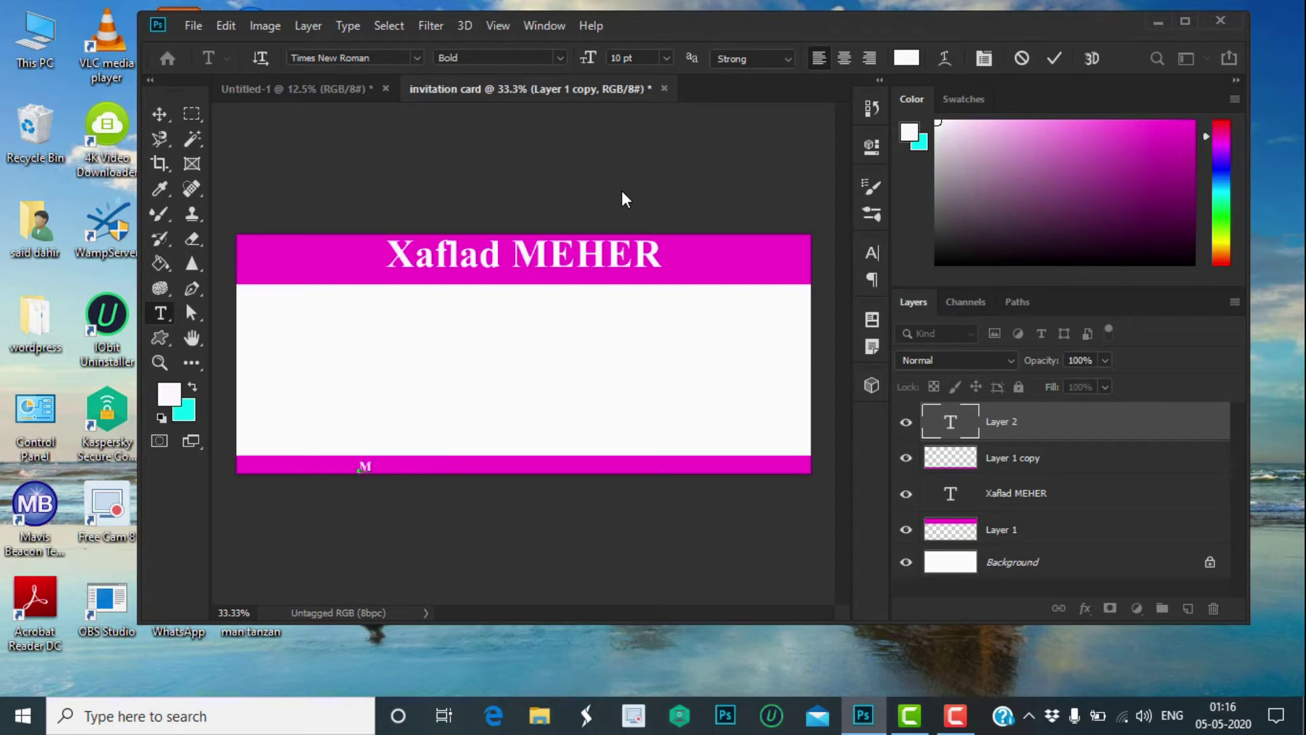
text(aalinta)
text(: )
text(Ji)
text(mcaha )
text(2:30)
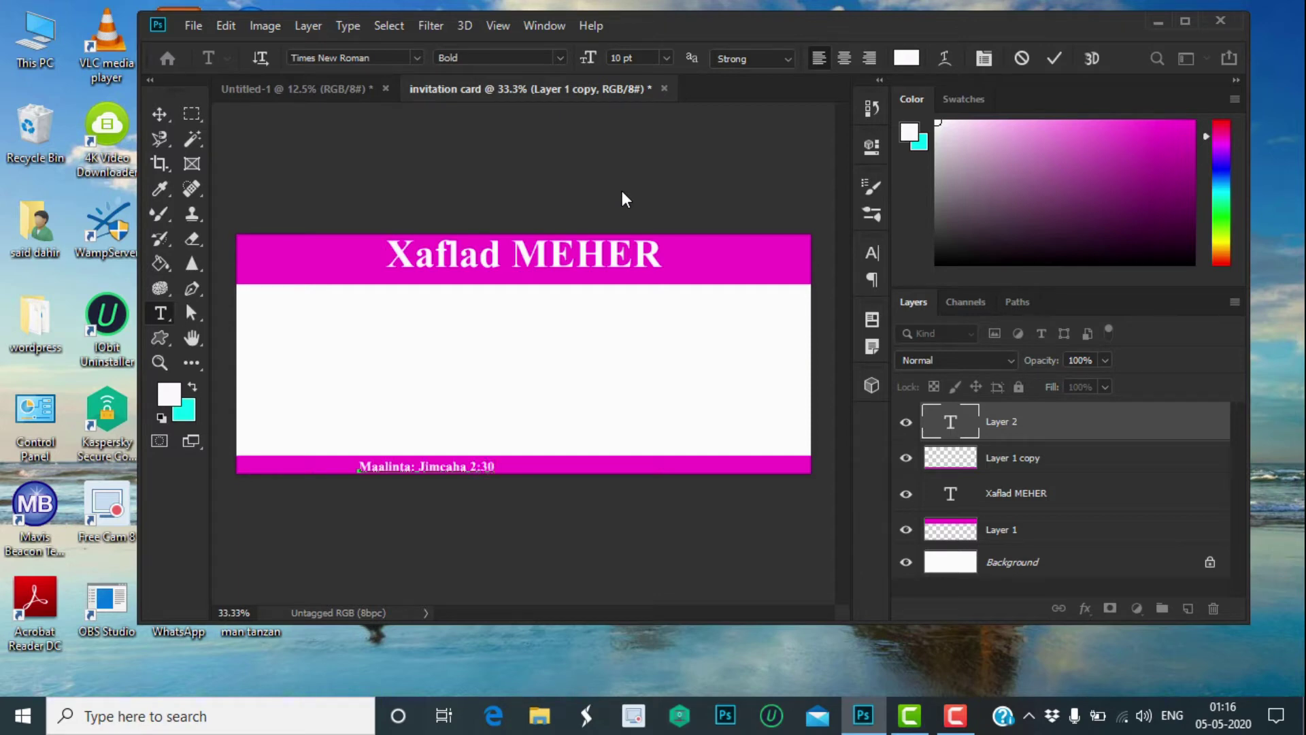
text( T)
text(aariik)
text(hda)
text( 08-)
text(05)
text(-20)
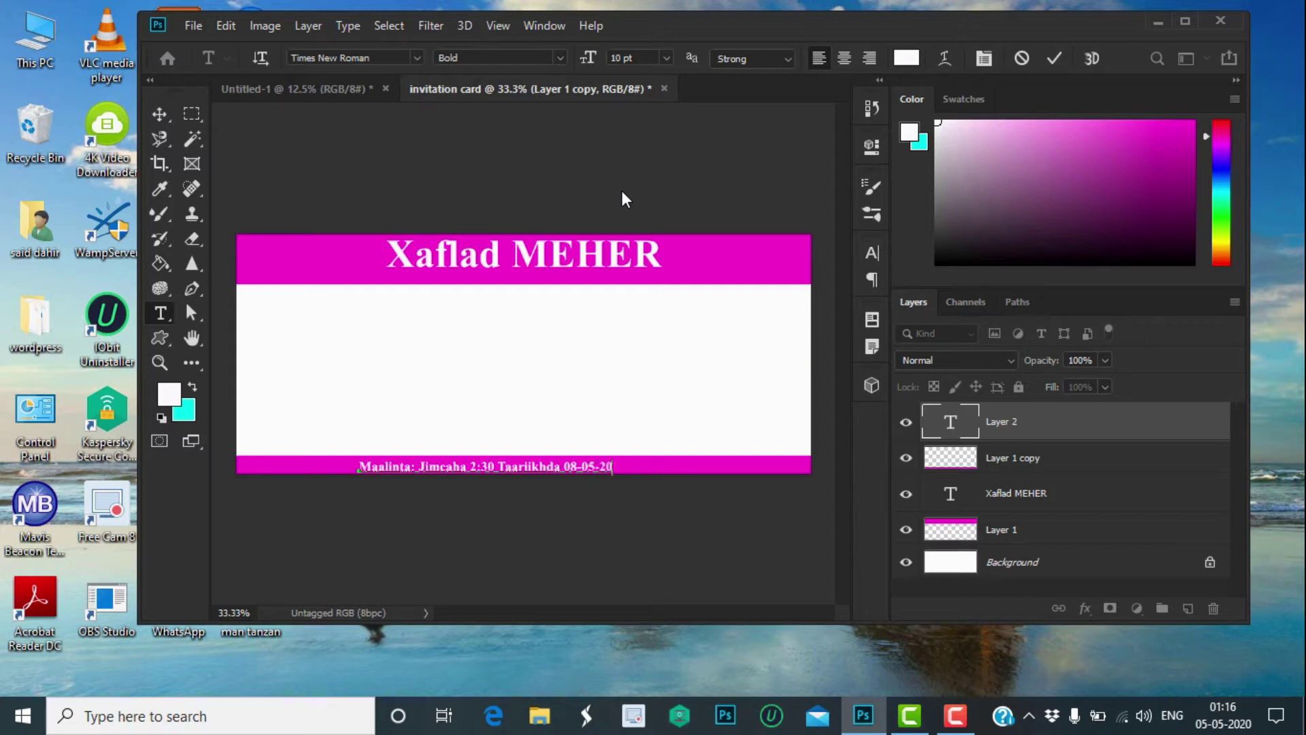
text(20)
click(159, 114)
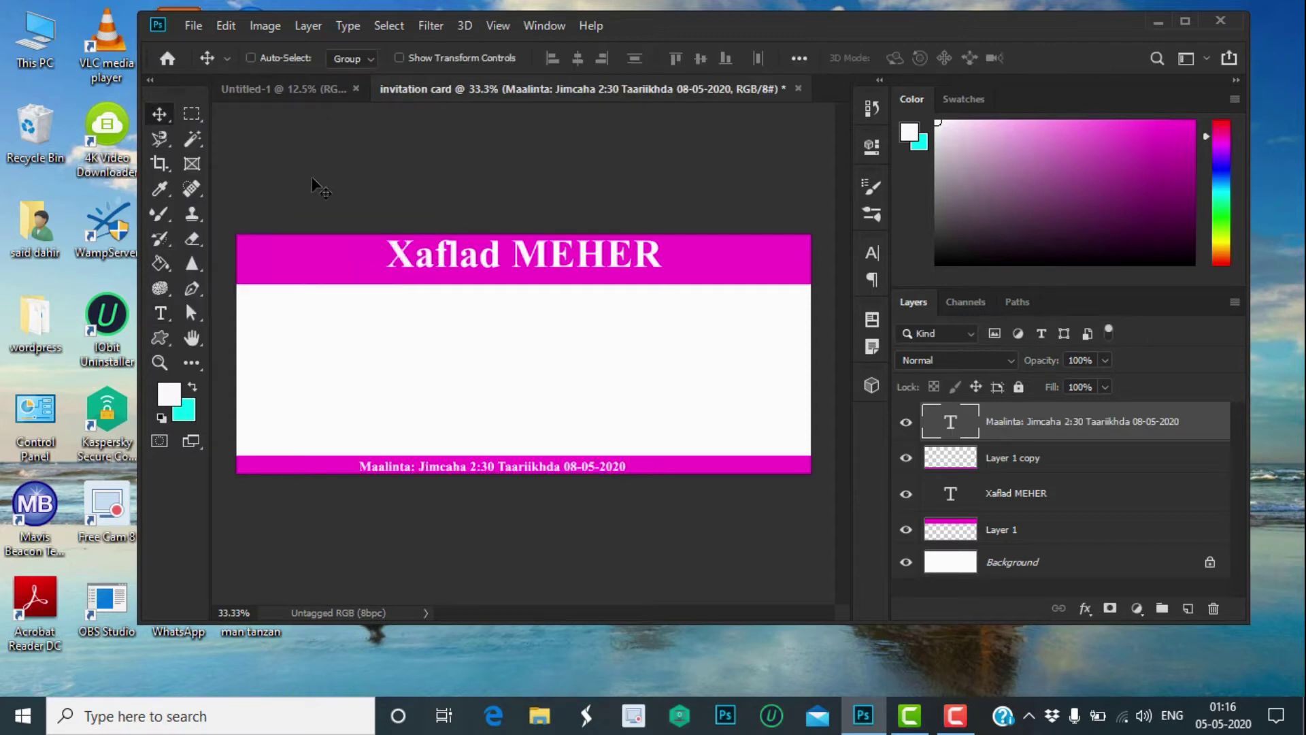
key(Up)
key(Up)
key(Up)
key(Up)
key(Up)
key(Up)
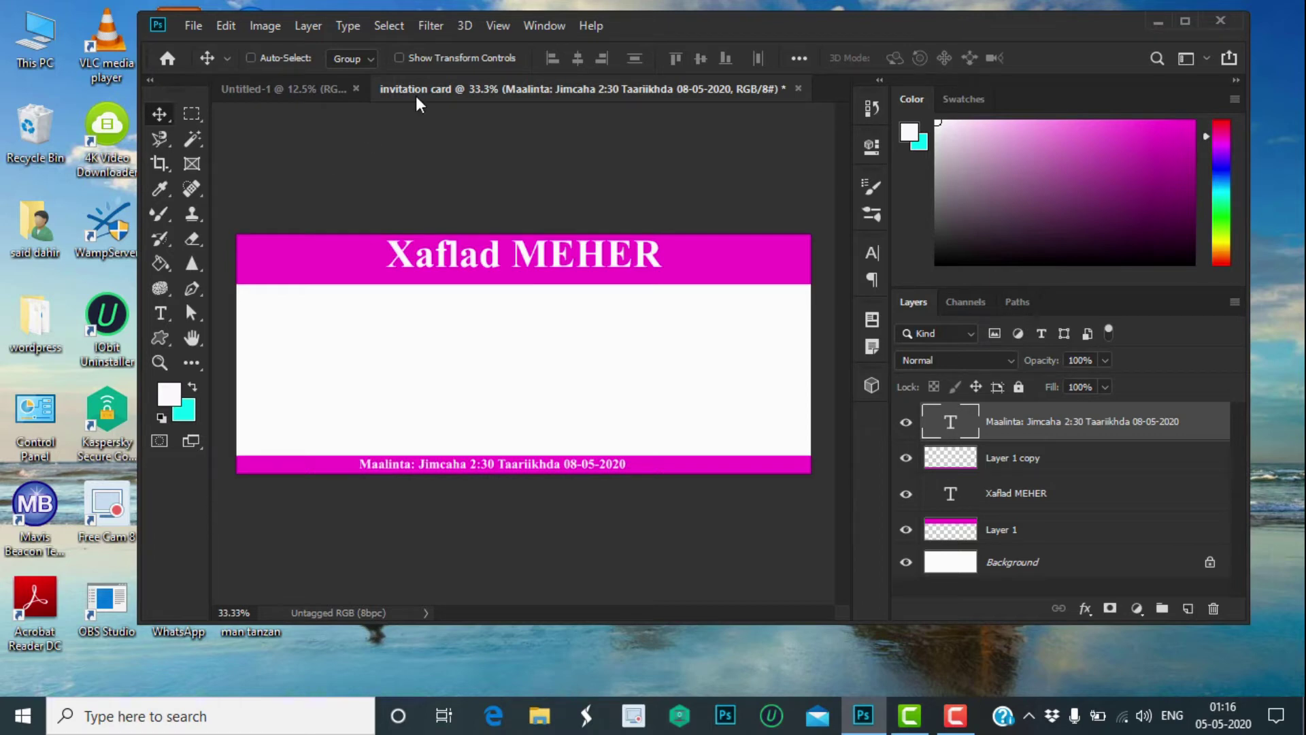
Step: Align the event-details text to the canvas's horizontal centre and deselect
click(389, 27)
click(399, 27)
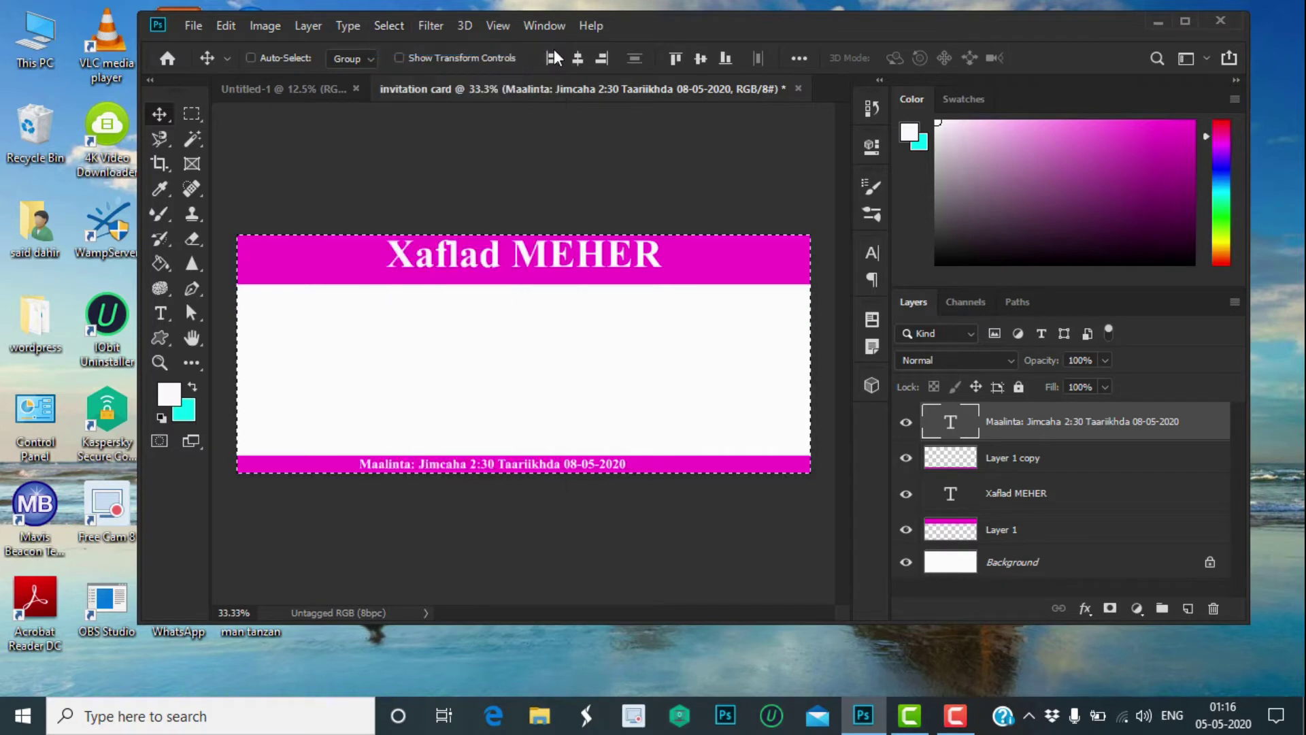
click(577, 59)
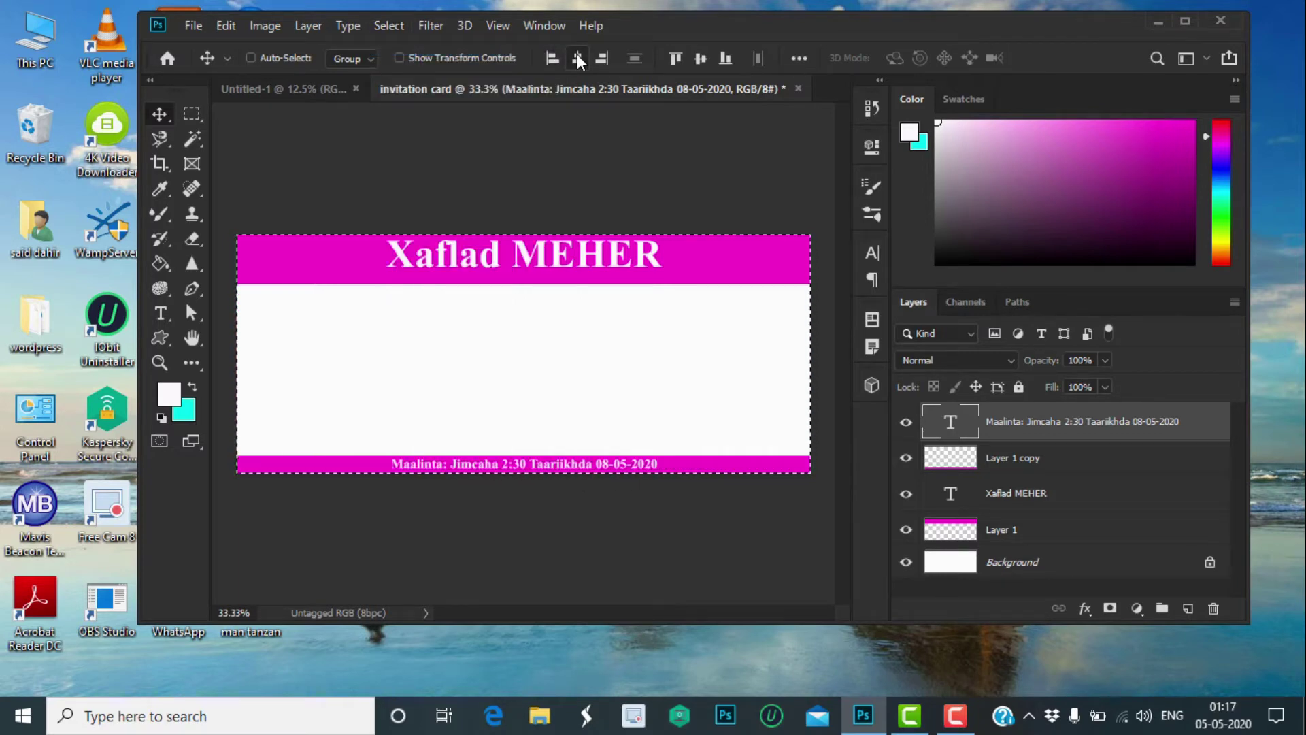
key(ctrl+d)
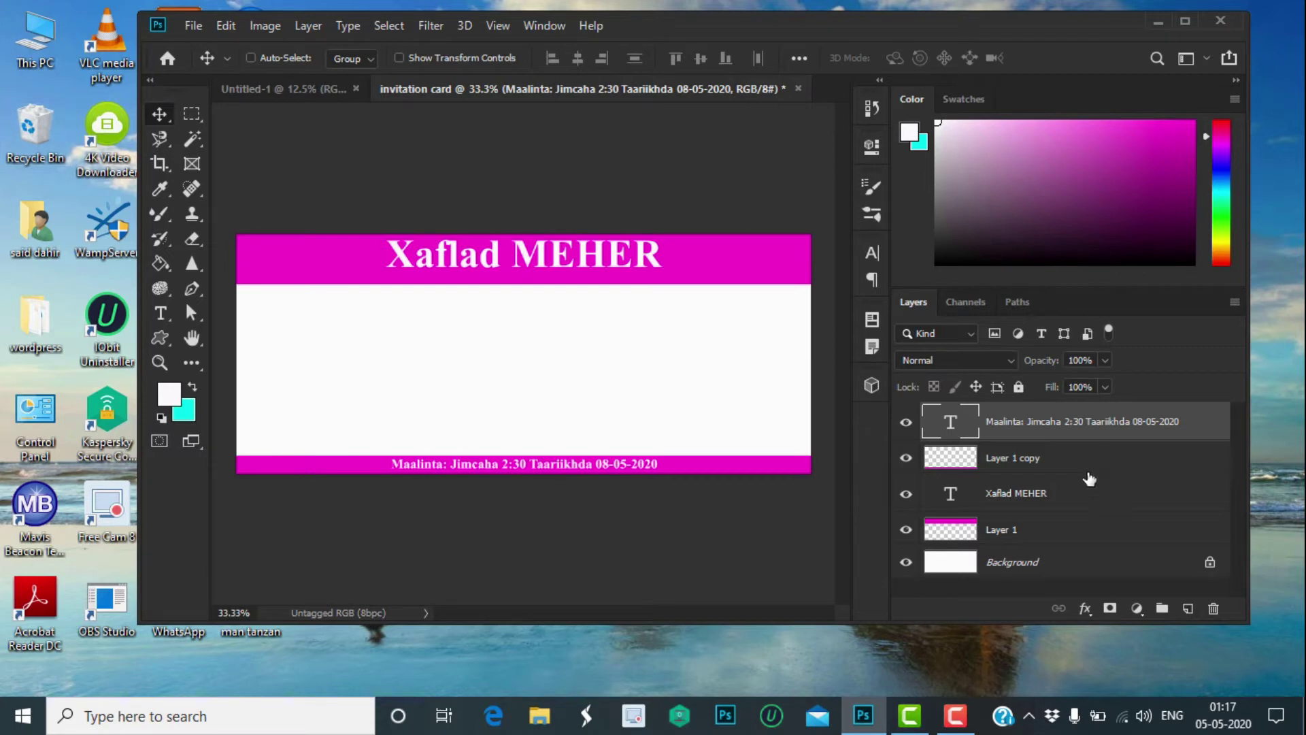
click(1068, 535)
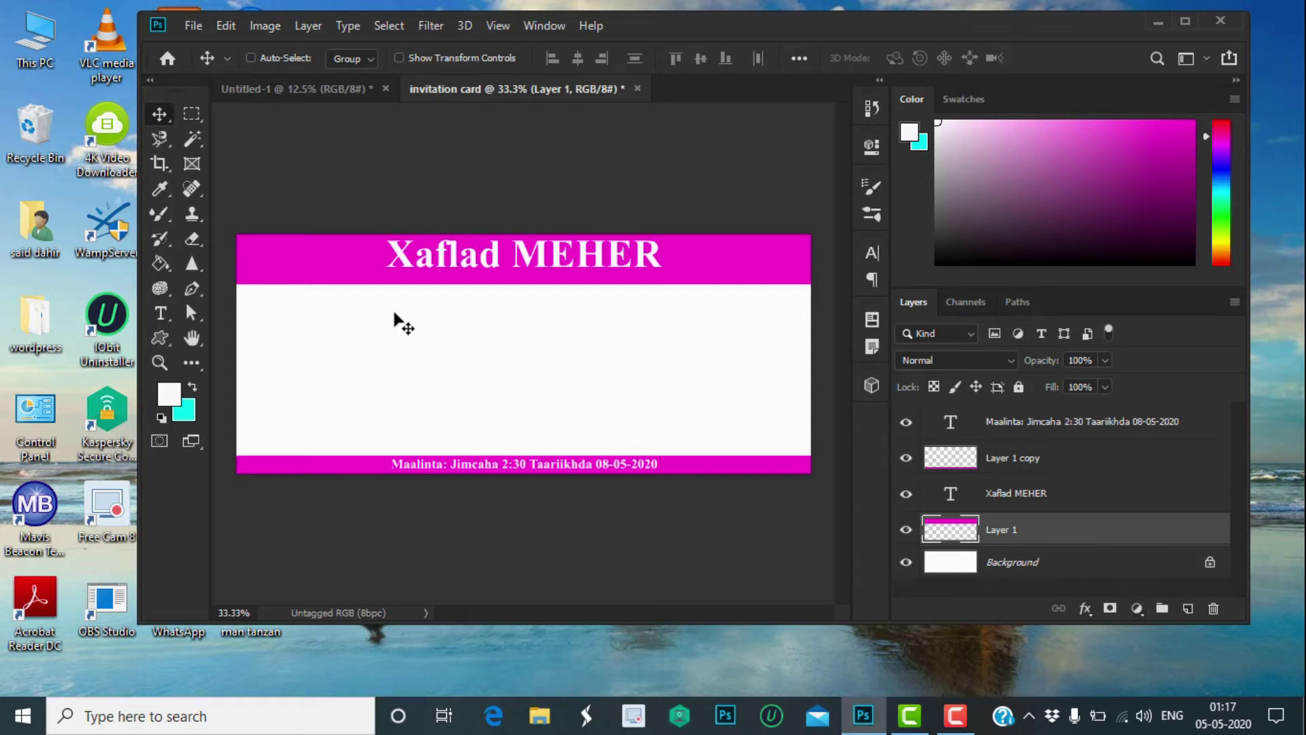
Step: Type 'Happy' left of the title and 'Engagement' right of it
click(162, 314)
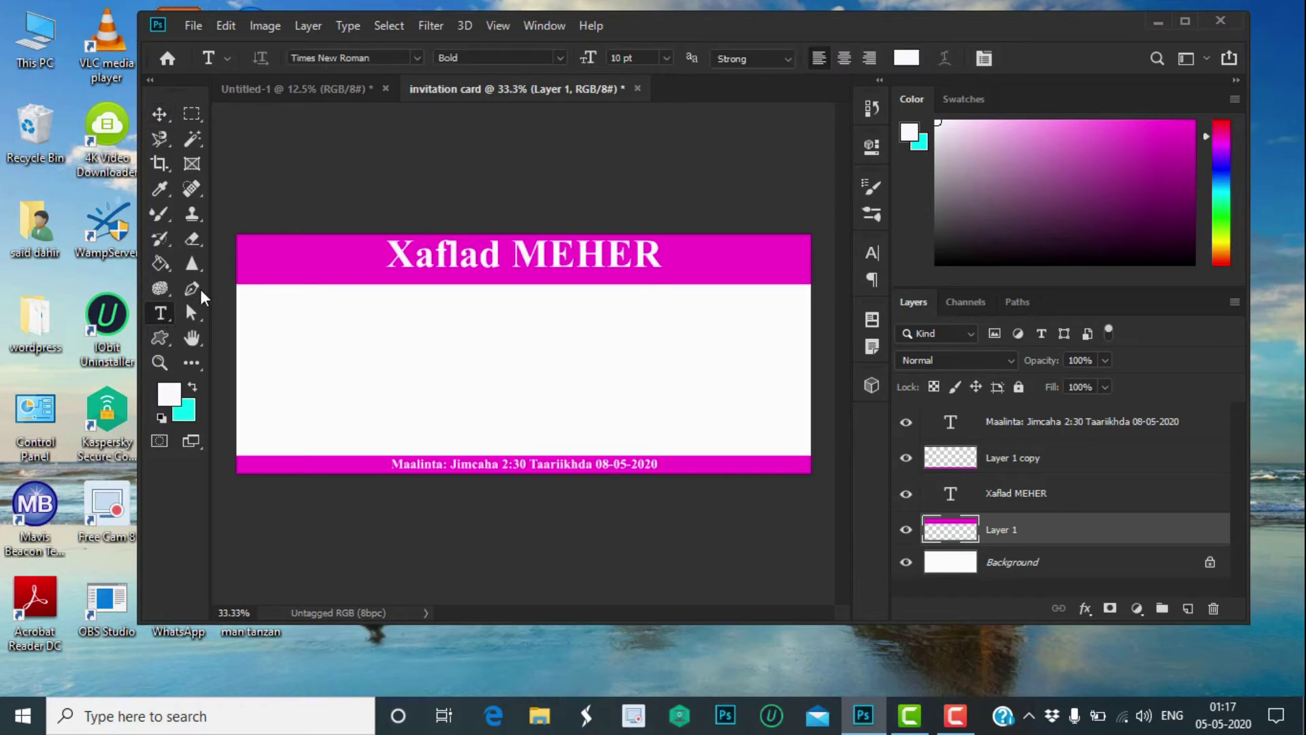
click(282, 262)
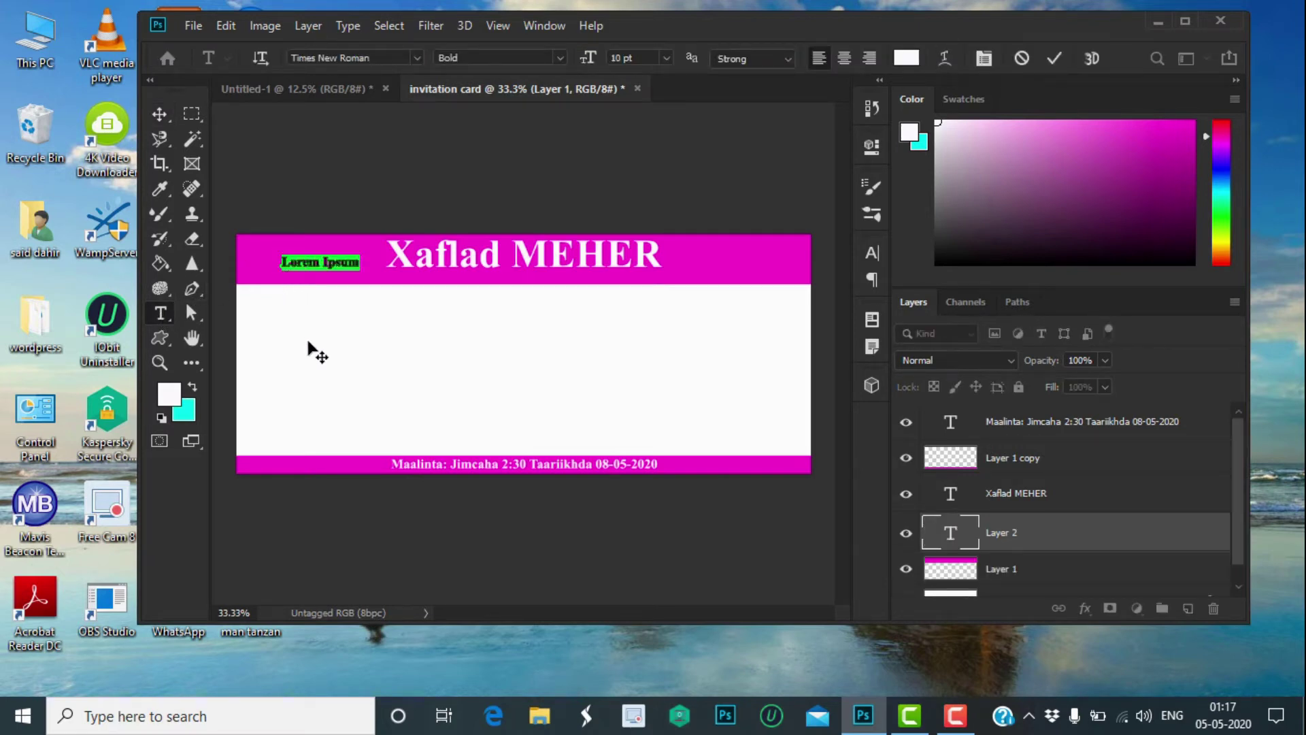
text(Happy)
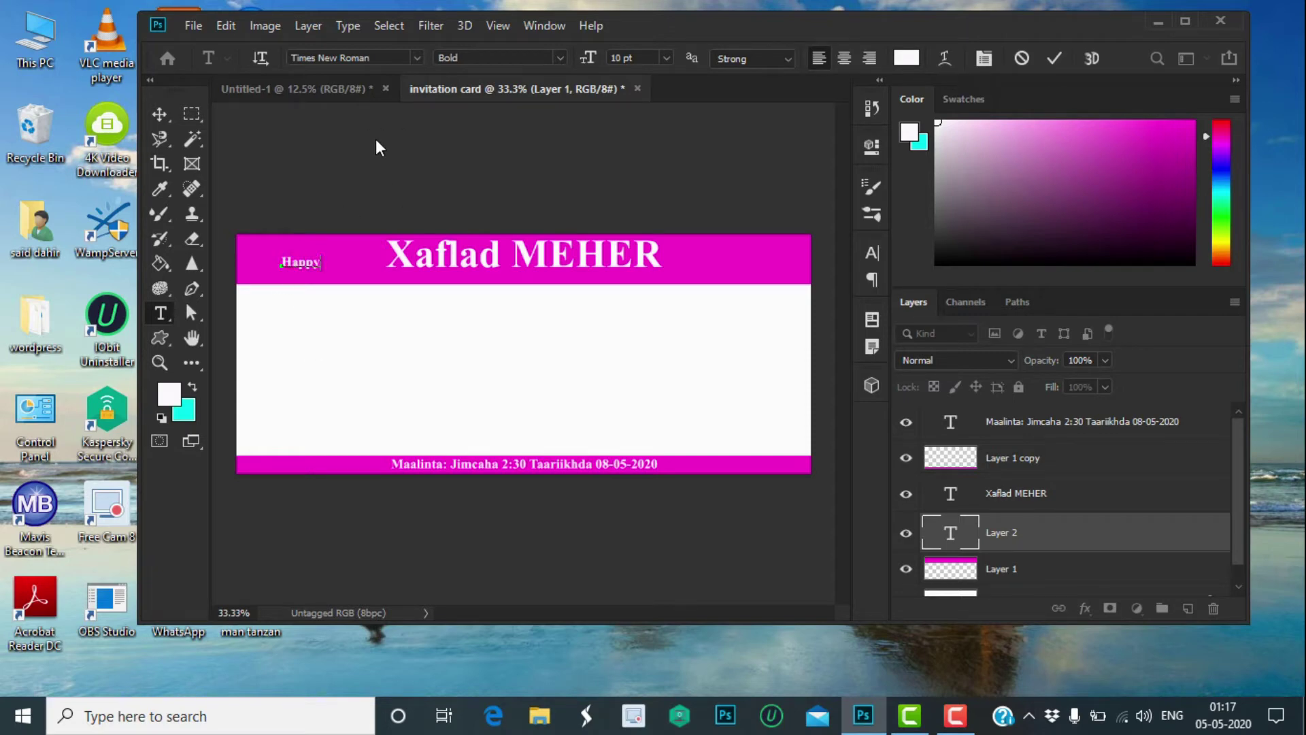
click(1053, 60)
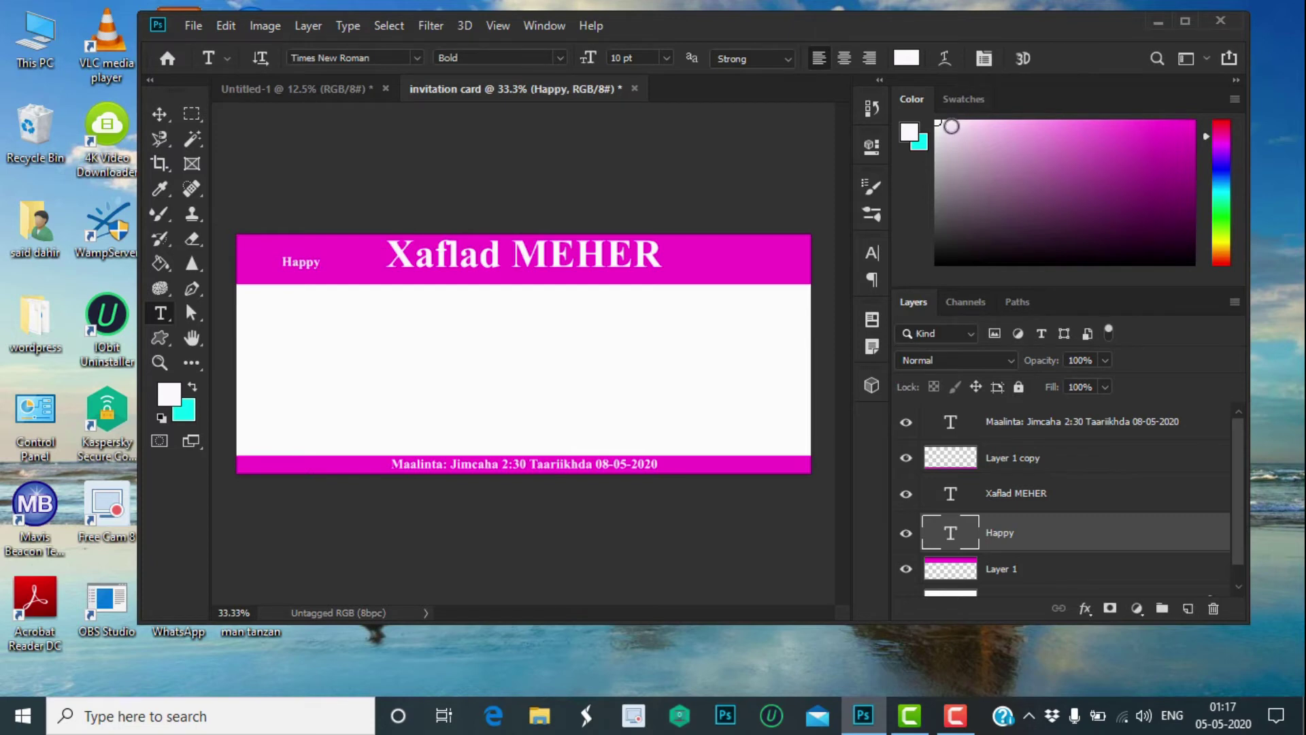
click(675, 256)
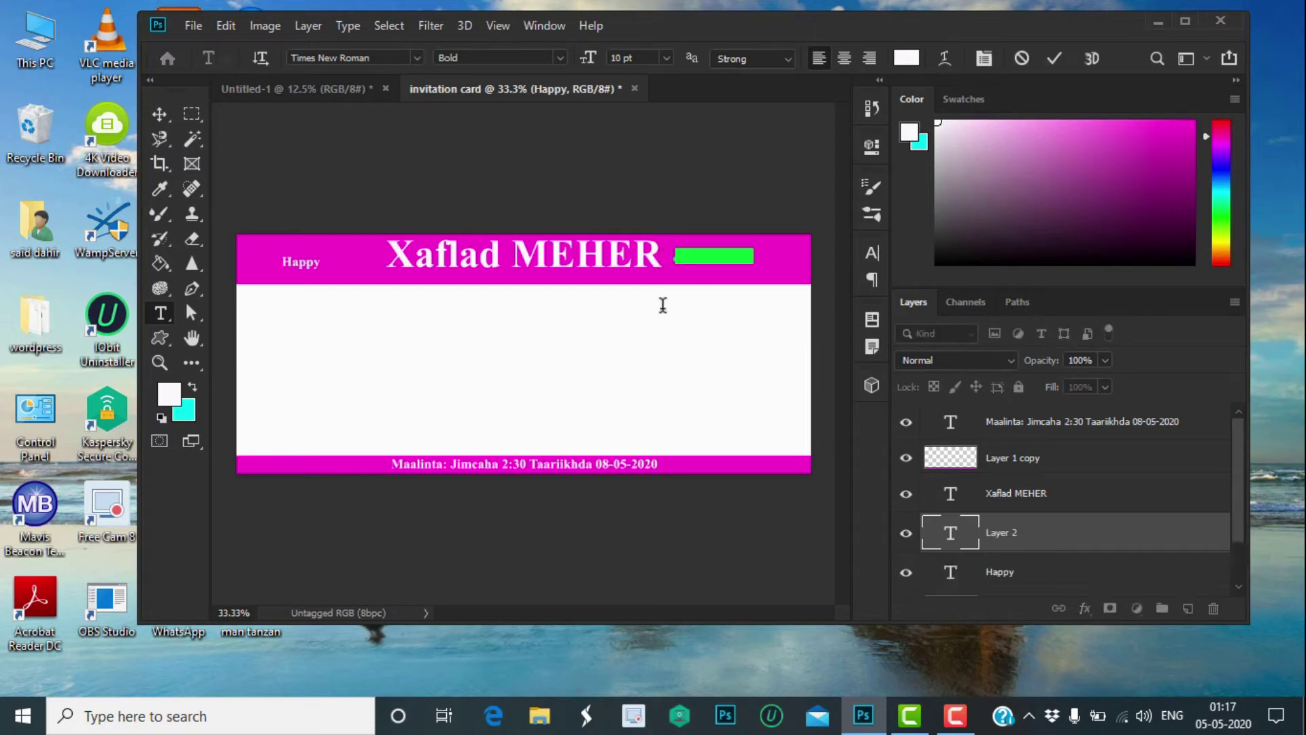
text(Engagement)
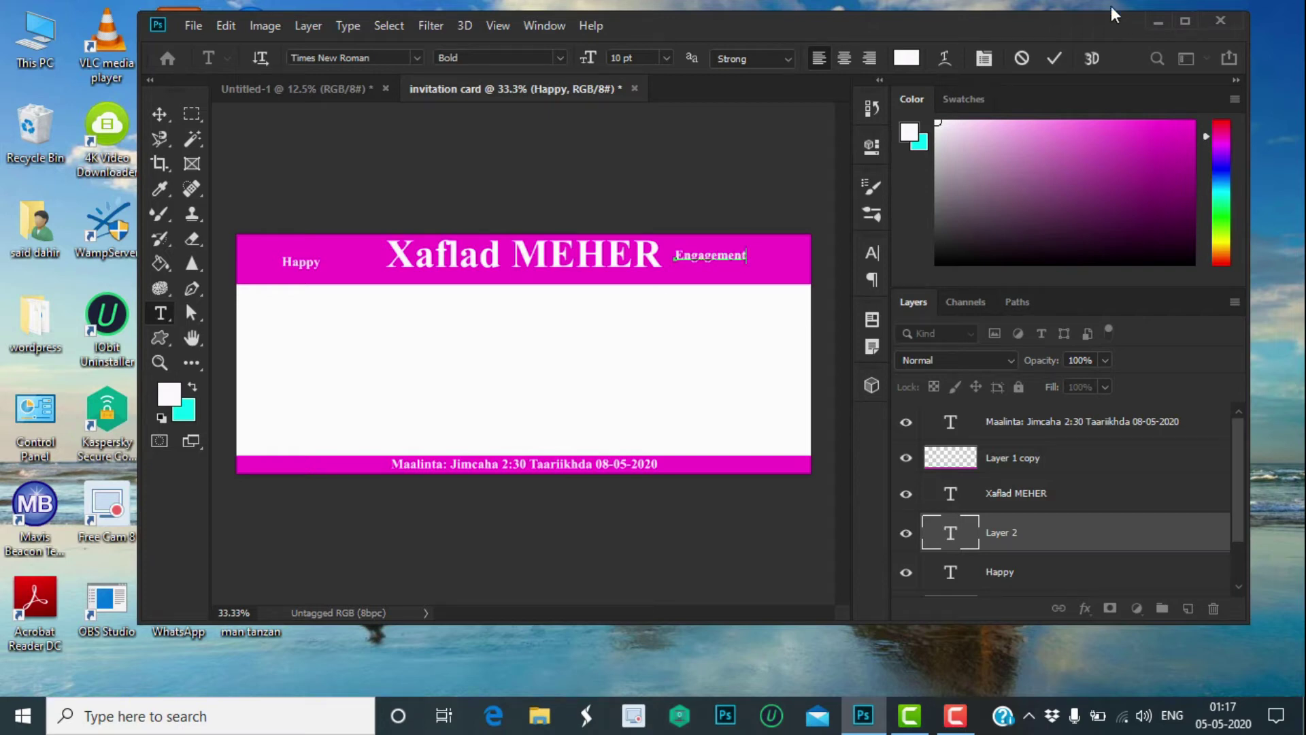
click(1057, 56)
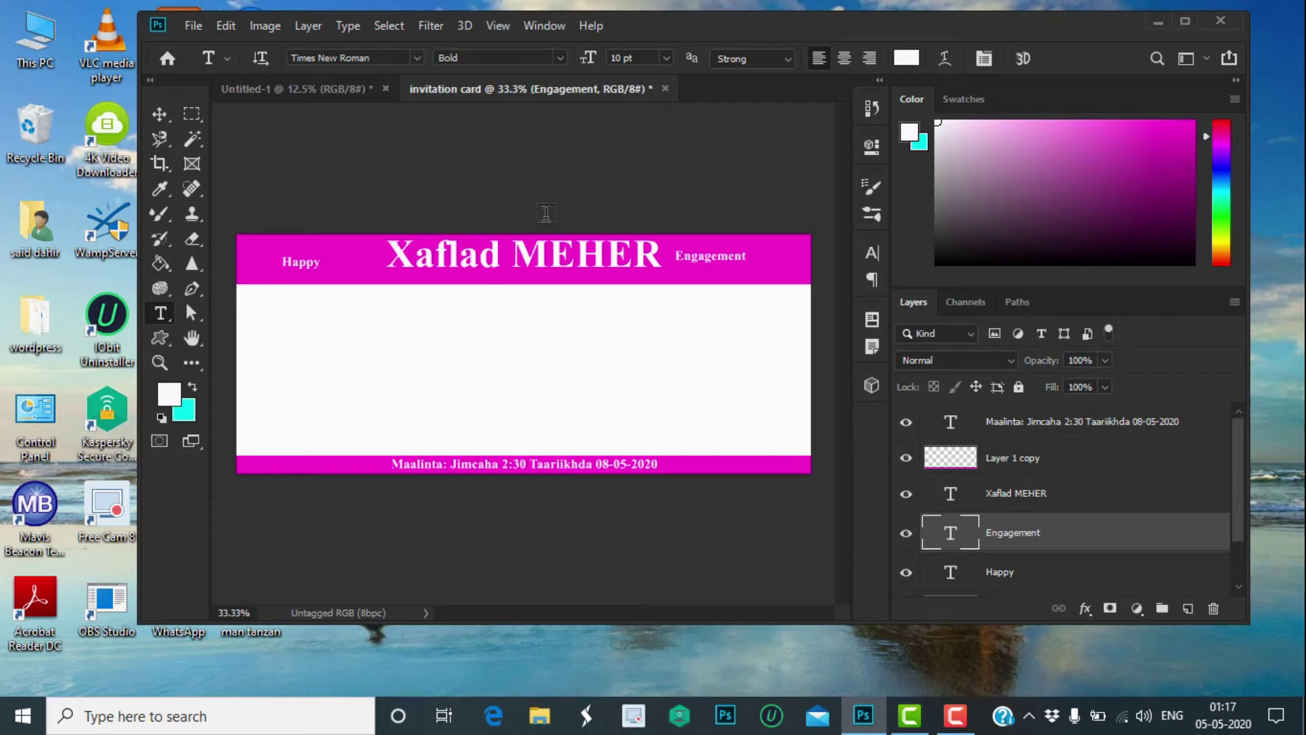
Step: Restyle 'Engagement' to 30 pt RegencyScriptFLF and nudge it down three steps
click(159, 114)
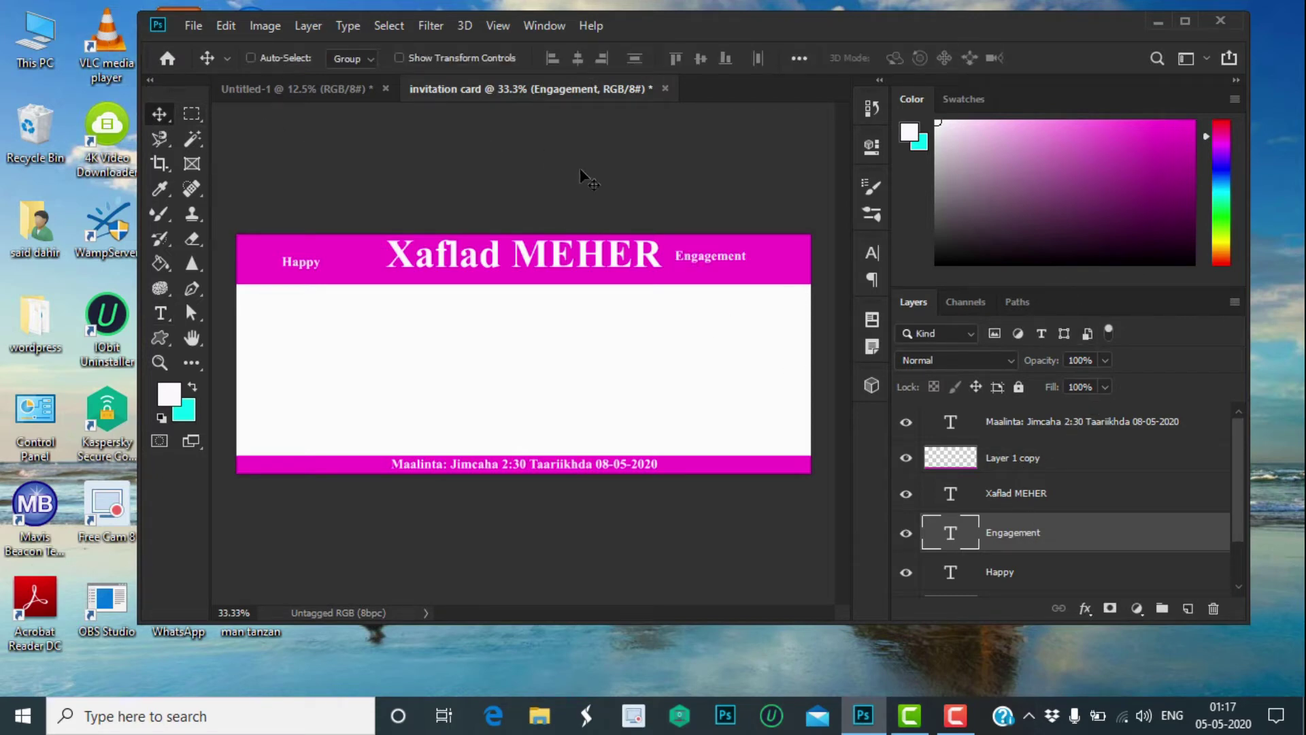
double_click(704, 262)
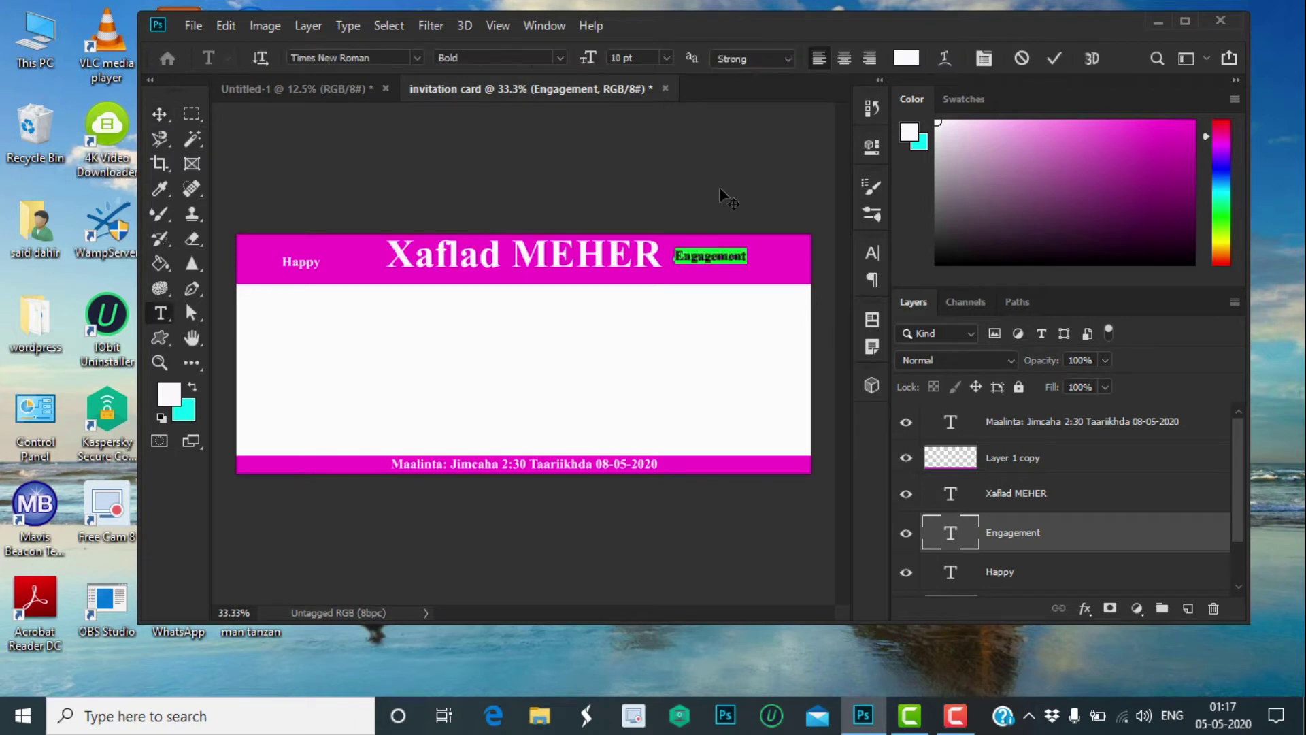
click(666, 54)
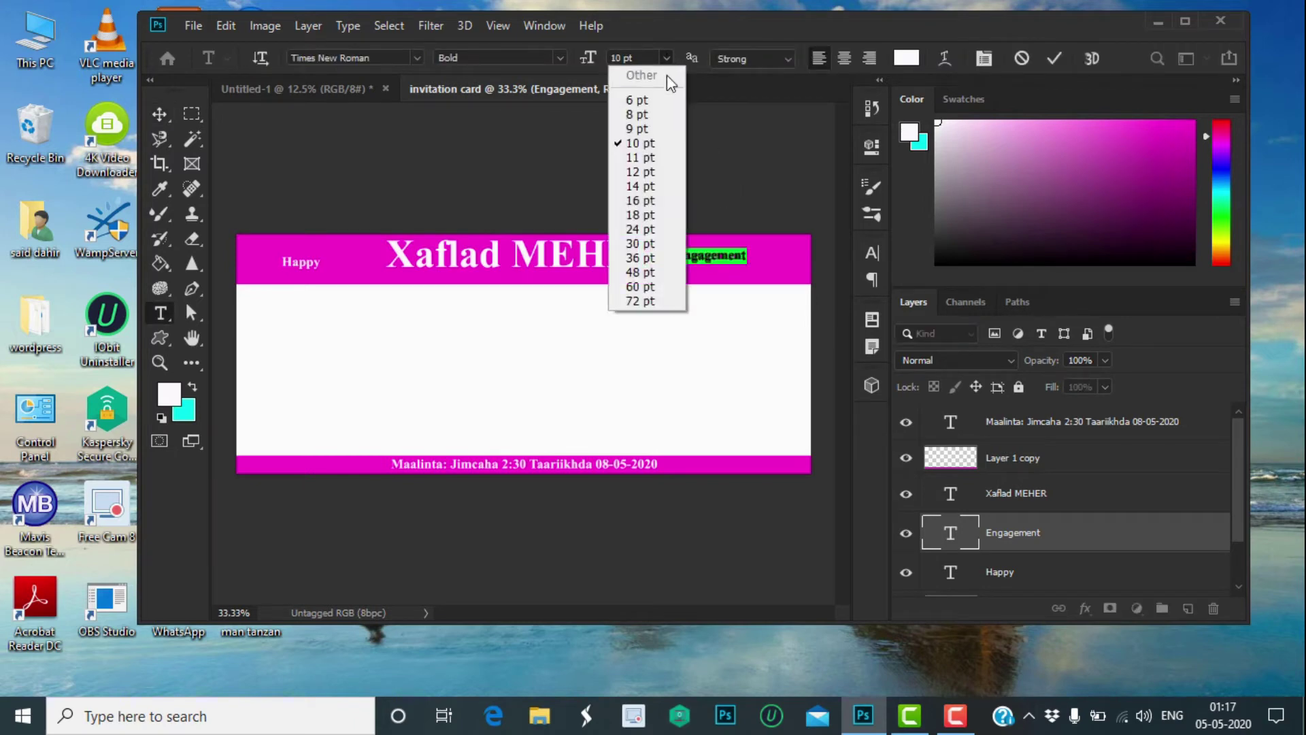
click(664, 243)
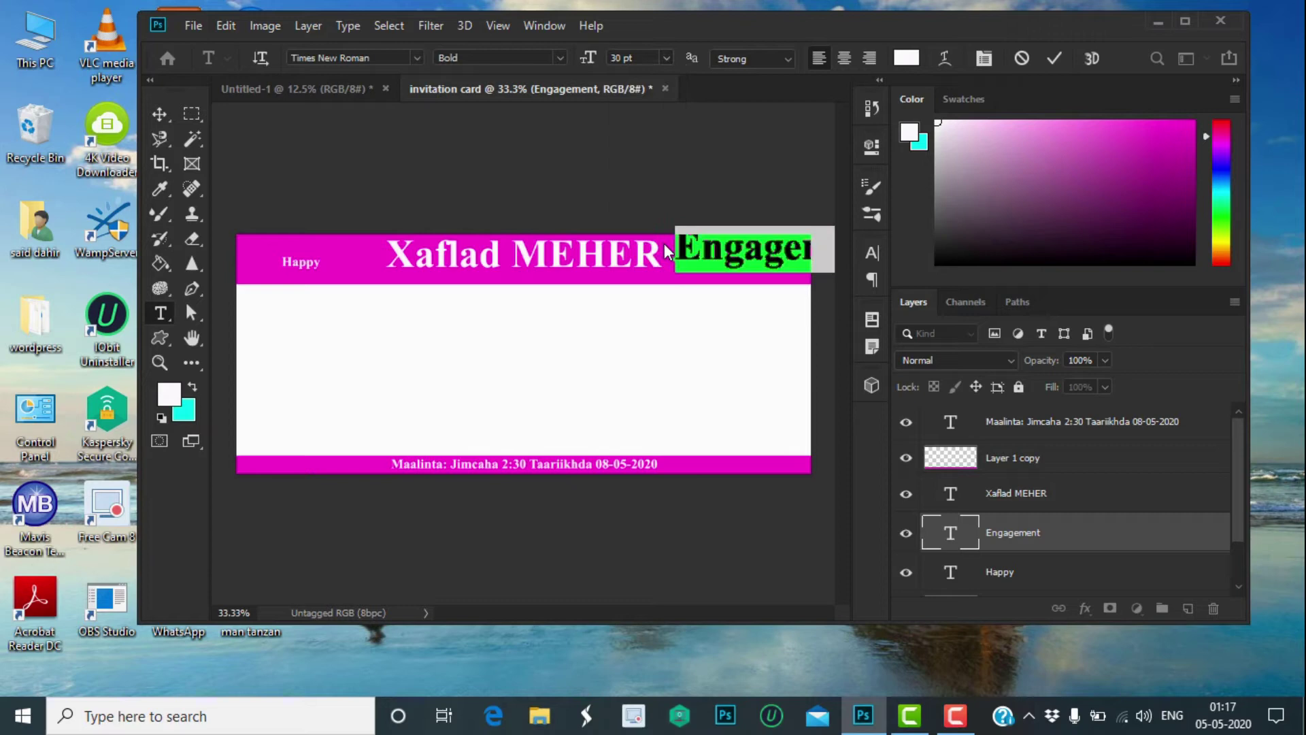
click(415, 59)
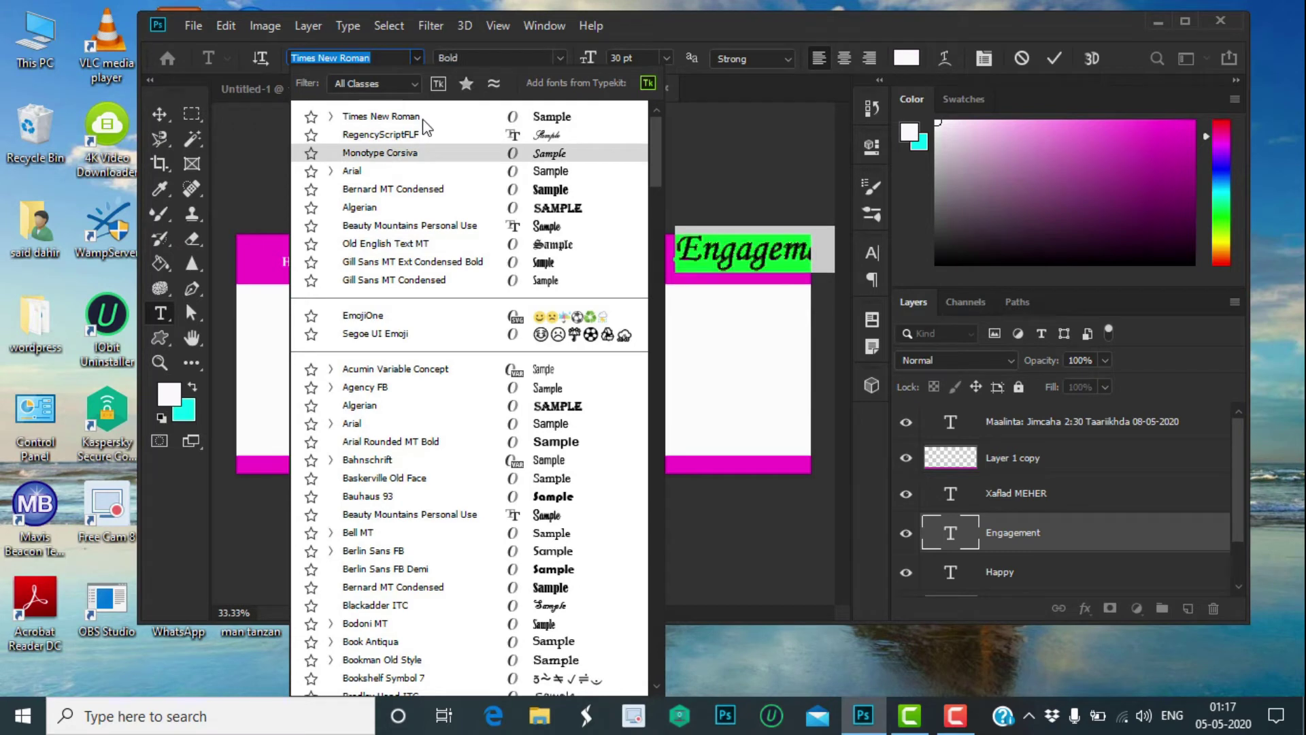
click(421, 137)
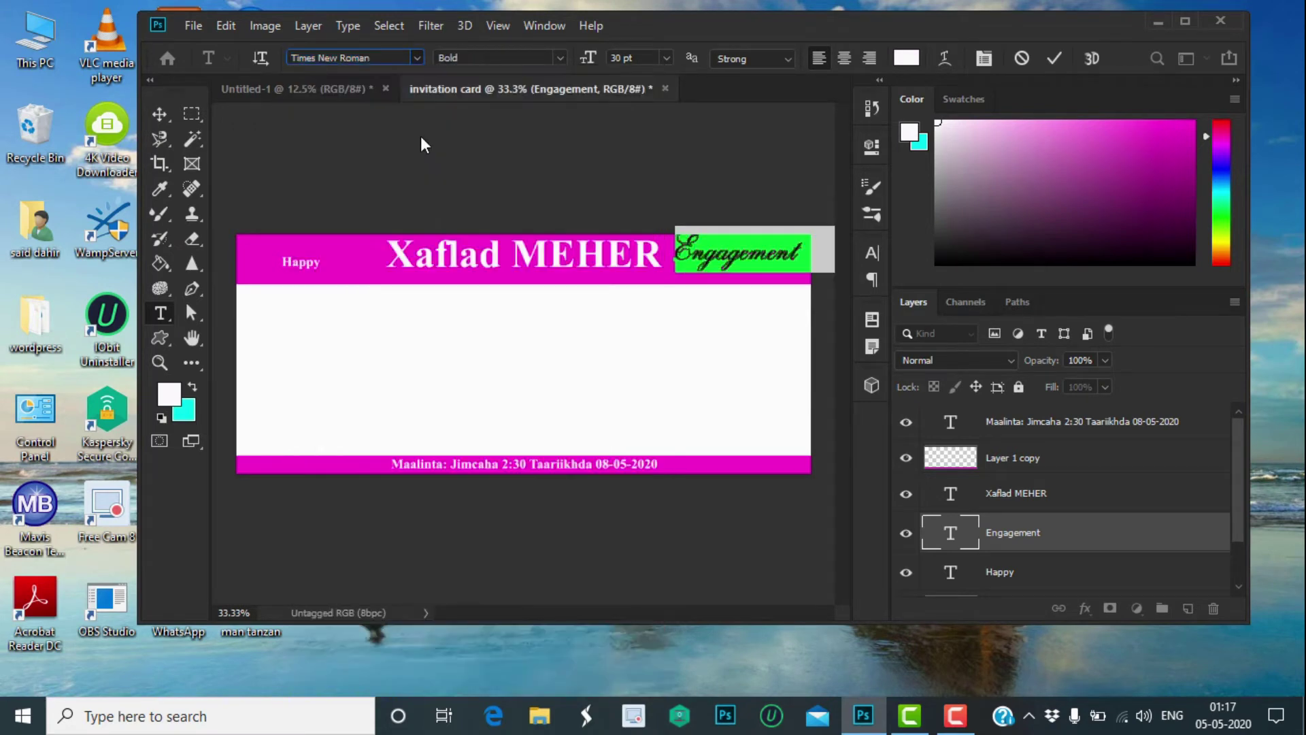
click(1057, 57)
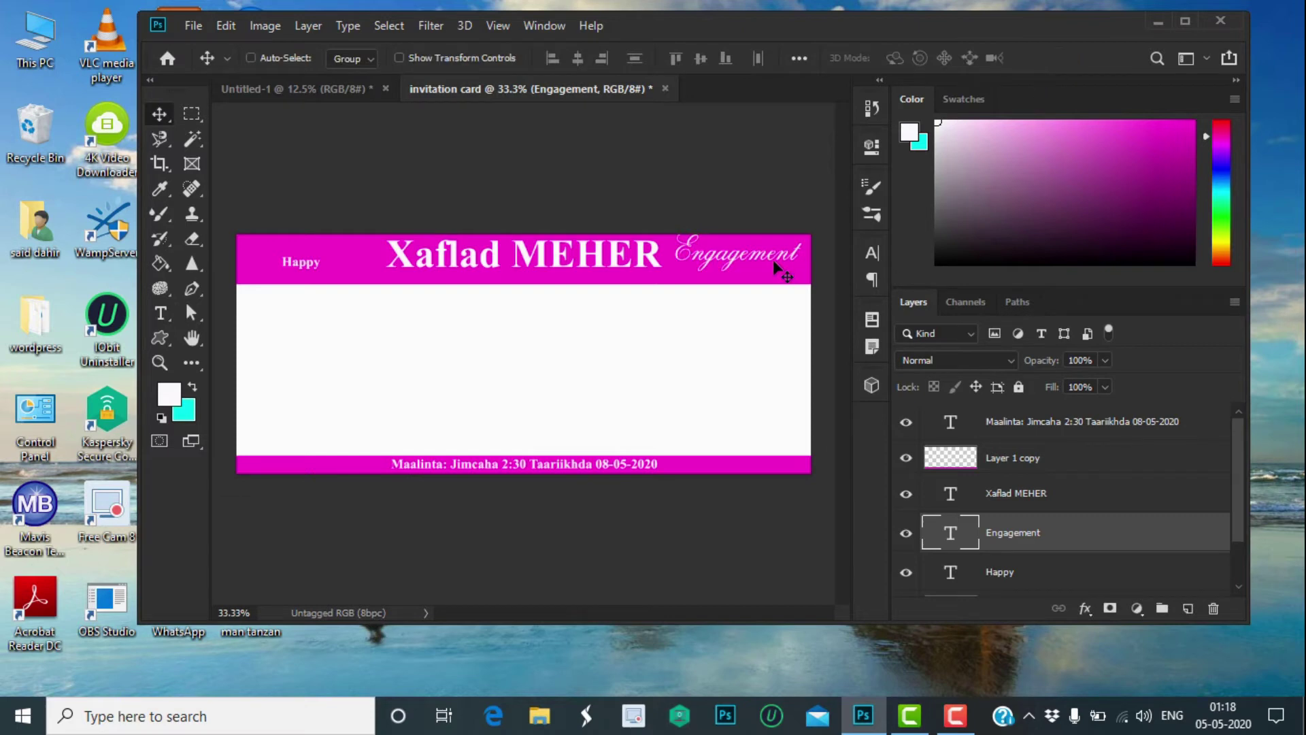
key(Down)
key(Down)
key(Down)
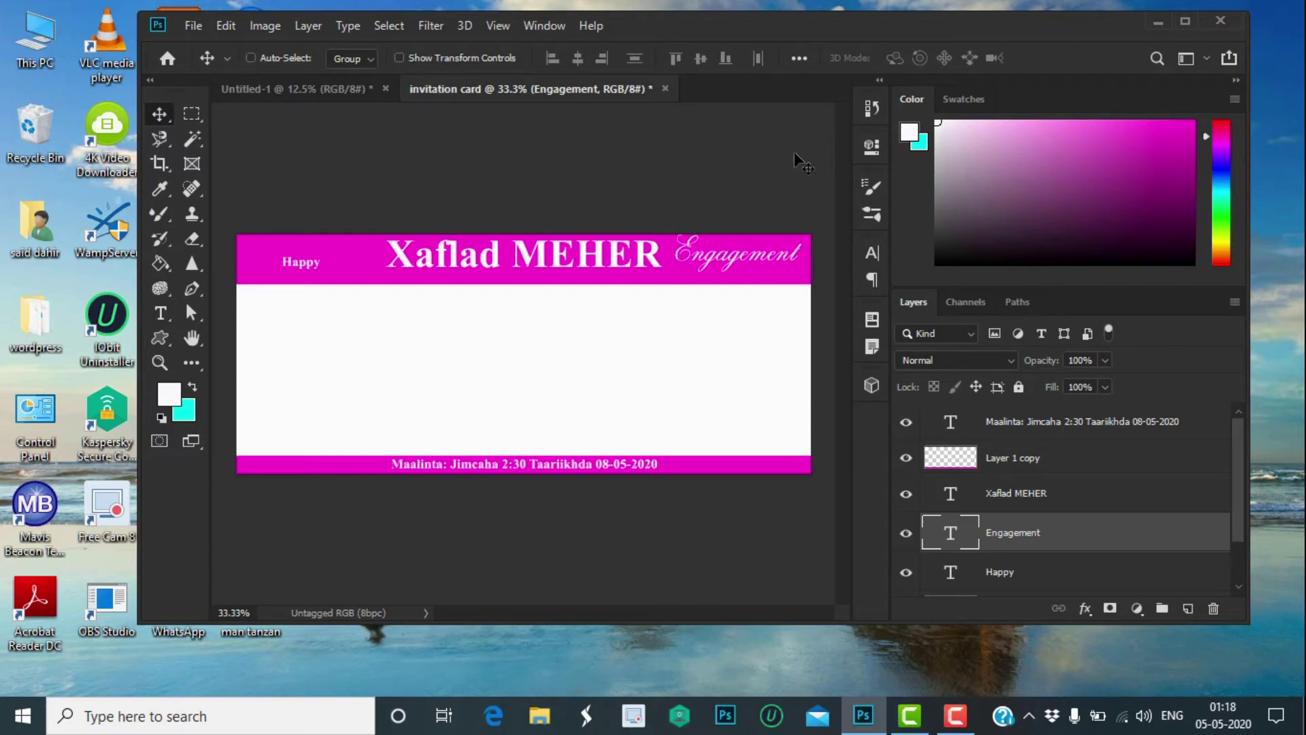
key(Down)
key(Down)
key(Down)
key(Down)
key(Down)
key(Down)
key(Down)
key(Down)
key(Down)
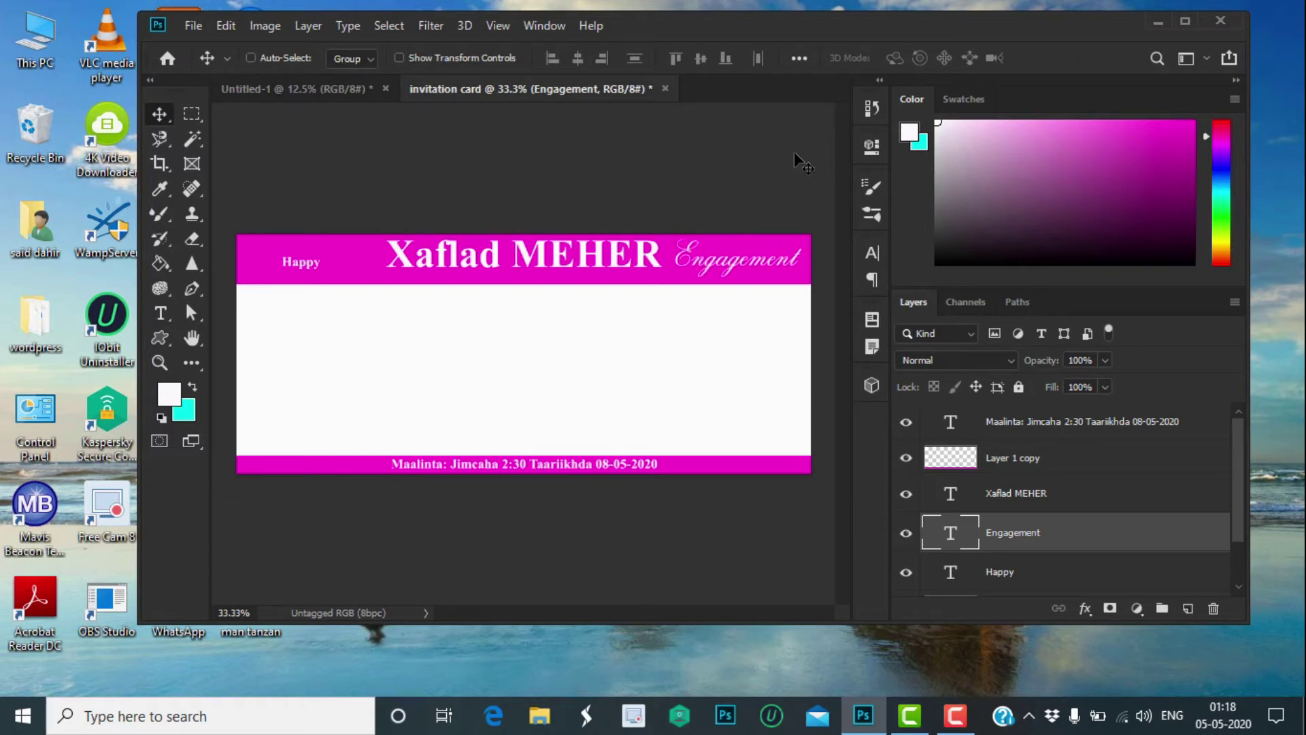
key(Down)
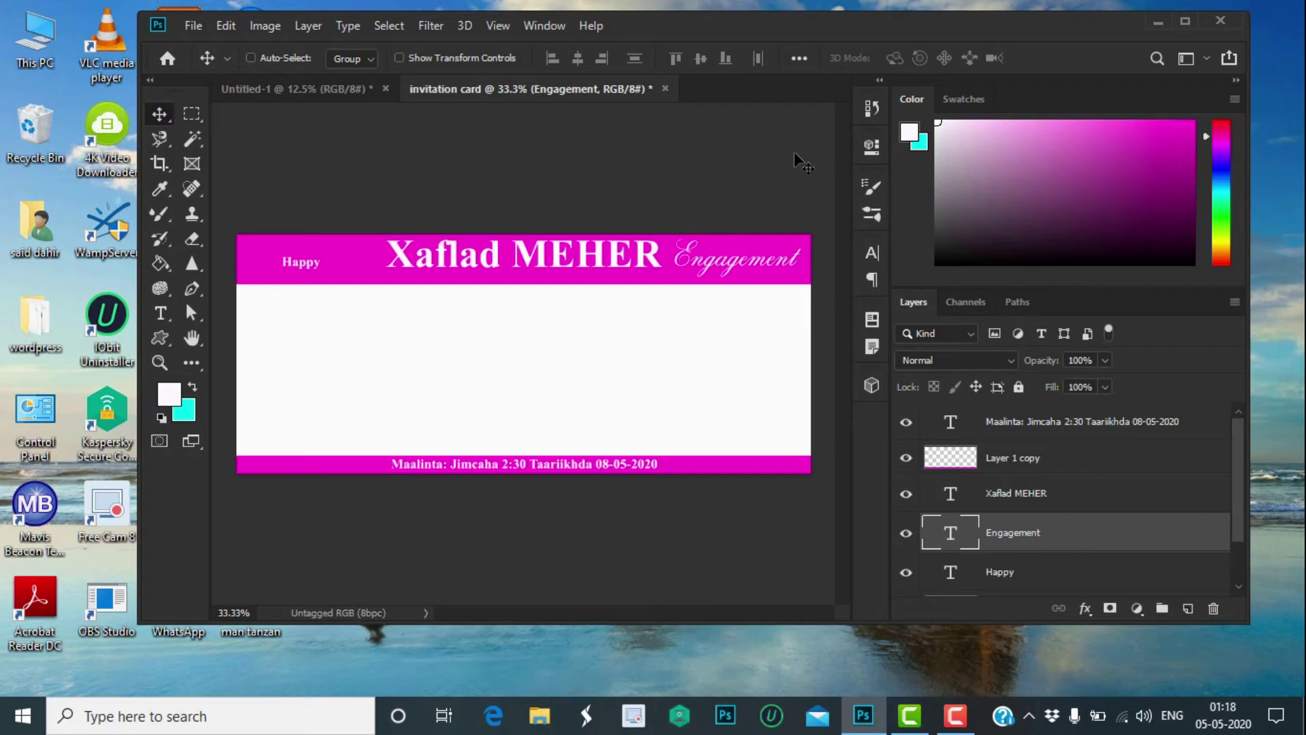
Step: Restyle 'Happy' to 30 pt RegencyScriptFLF and nudge it left twice
click(1020, 575)
double_click(295, 268)
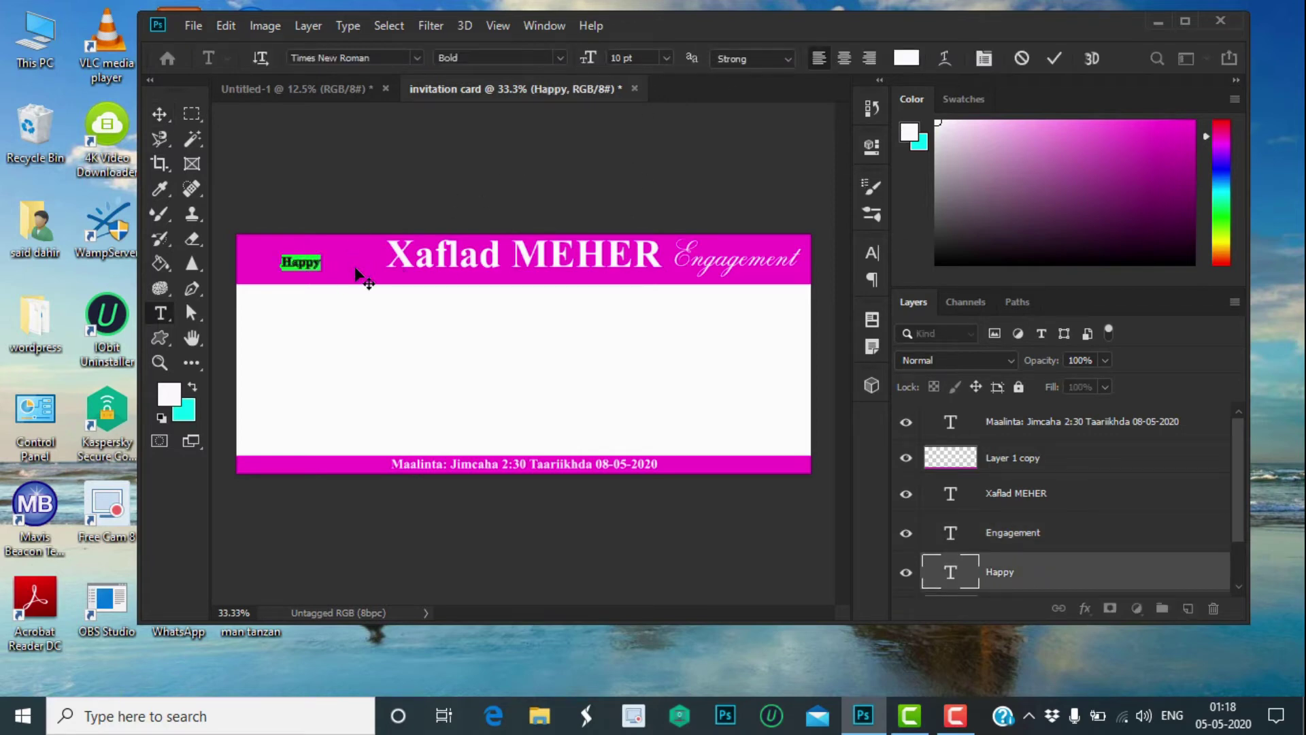
click(668, 58)
click(678, 243)
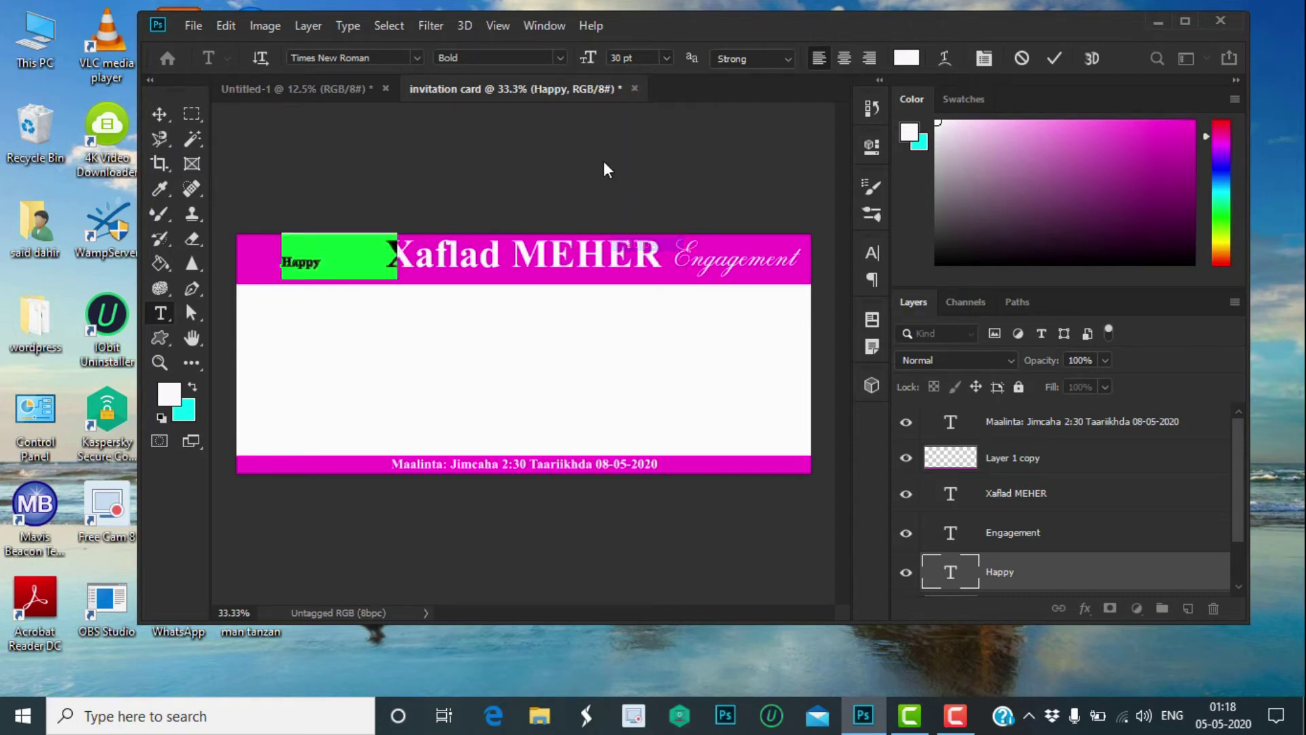
click(416, 57)
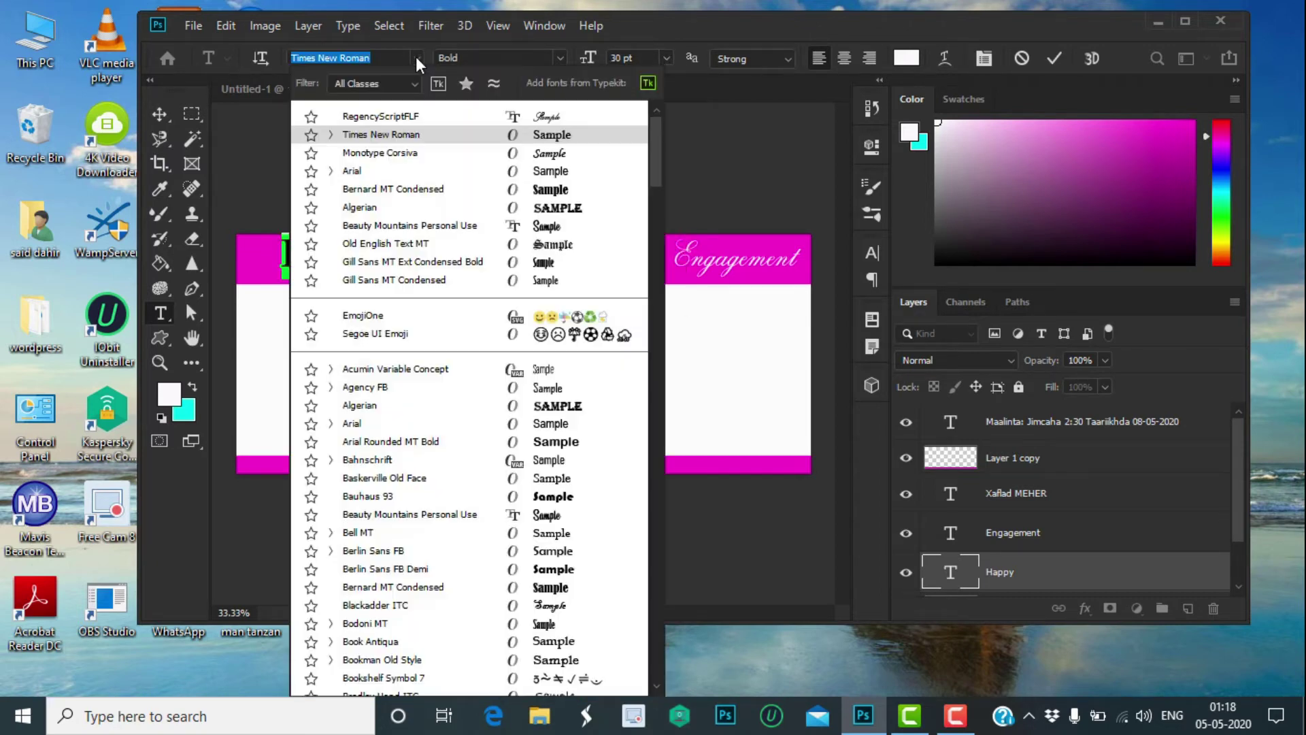
click(416, 117)
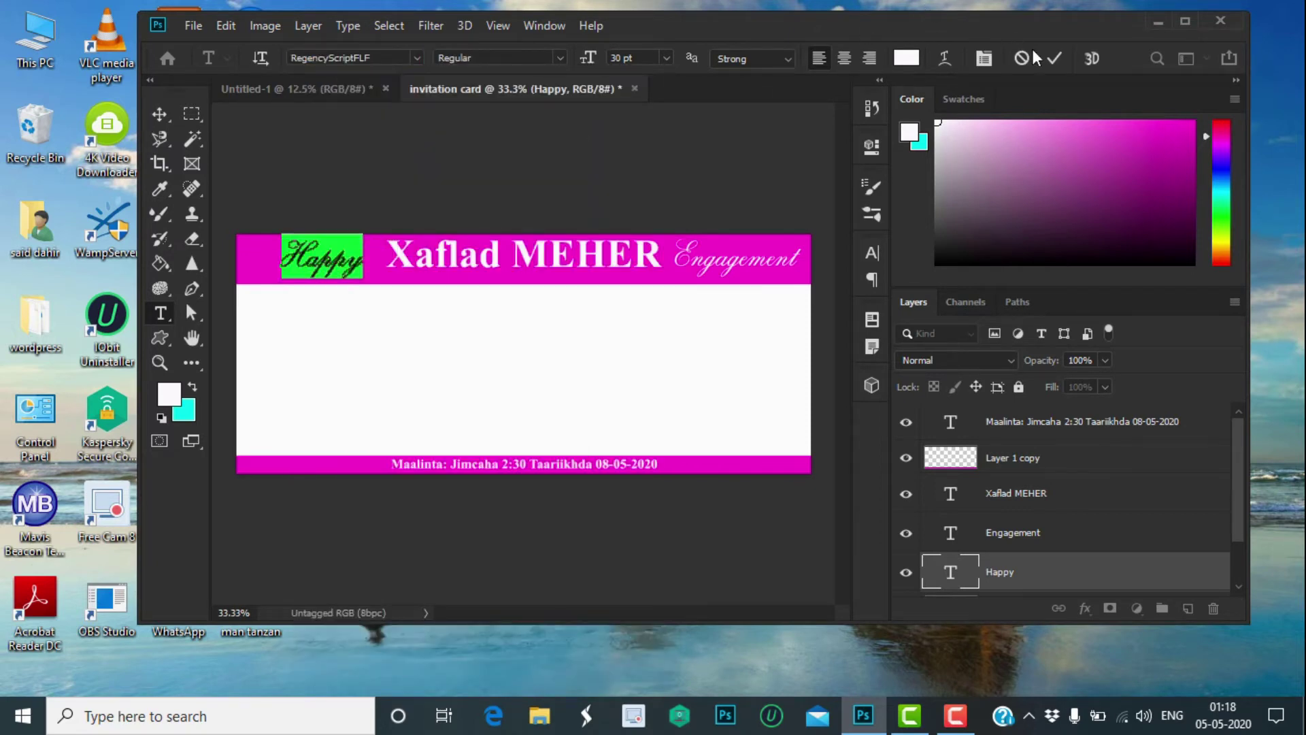
click(1053, 59)
key(v)
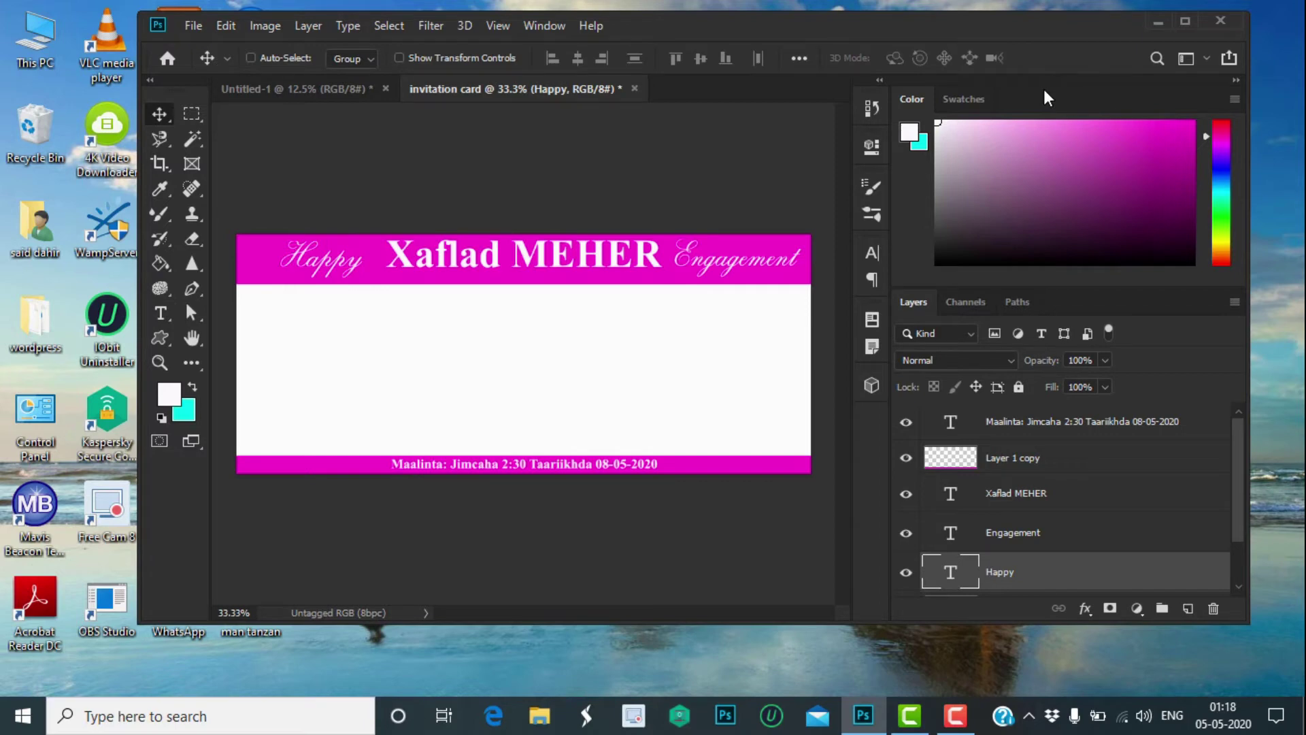
key(shift+Left)
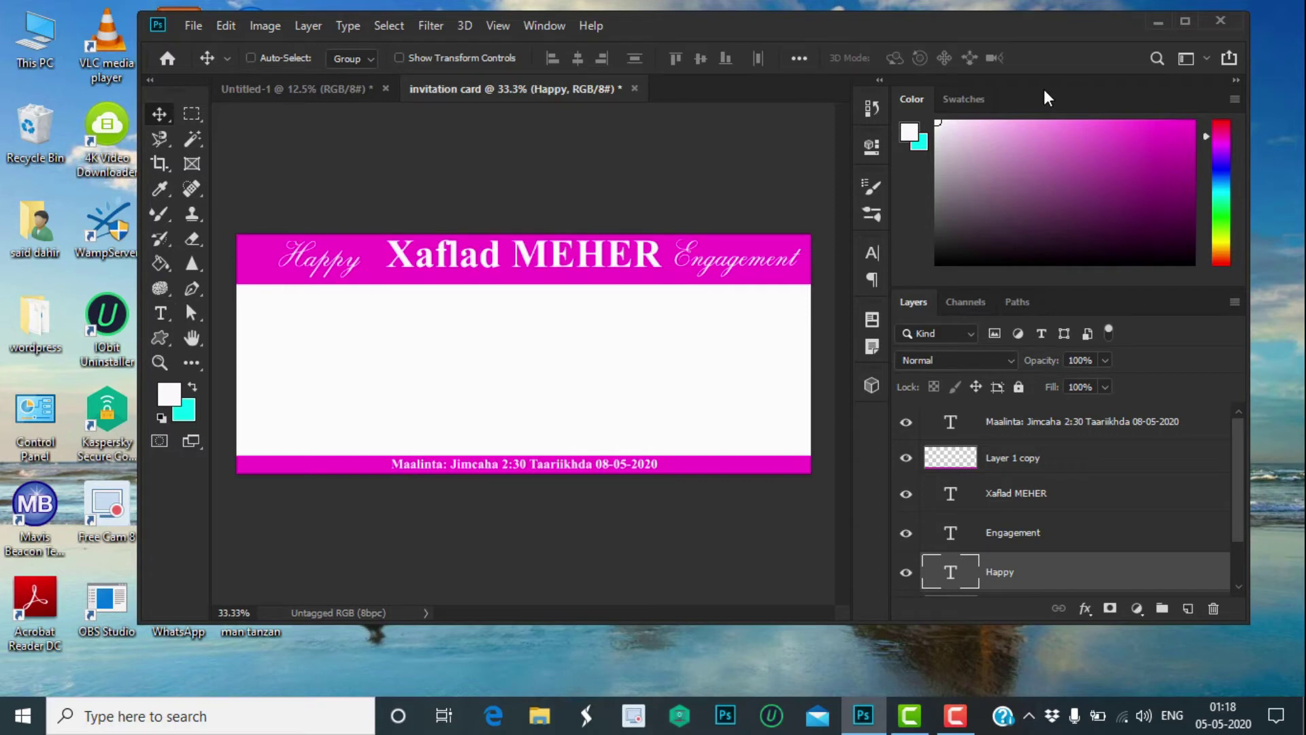
key(shift+Left)
click(1058, 423)
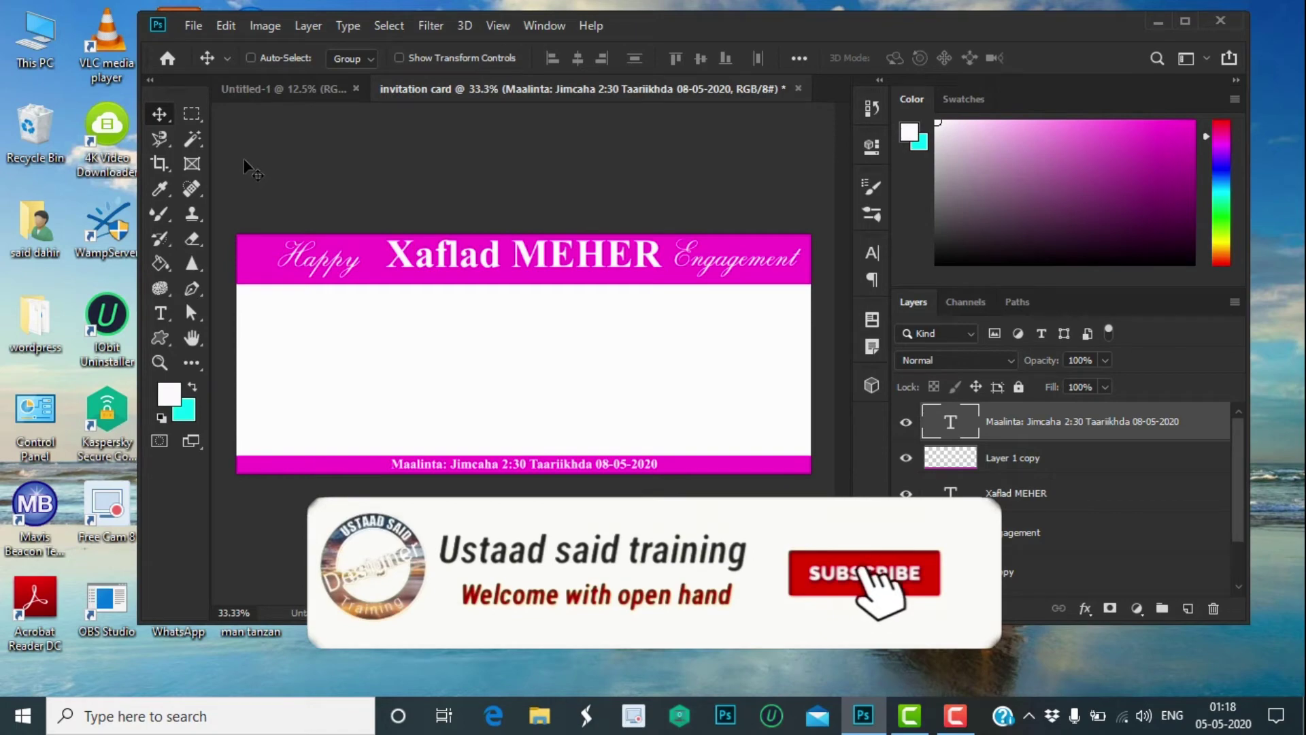
Step: Place the 'Notes' image as a linked layer and commit its placement
click(192, 21)
click(515, 354)
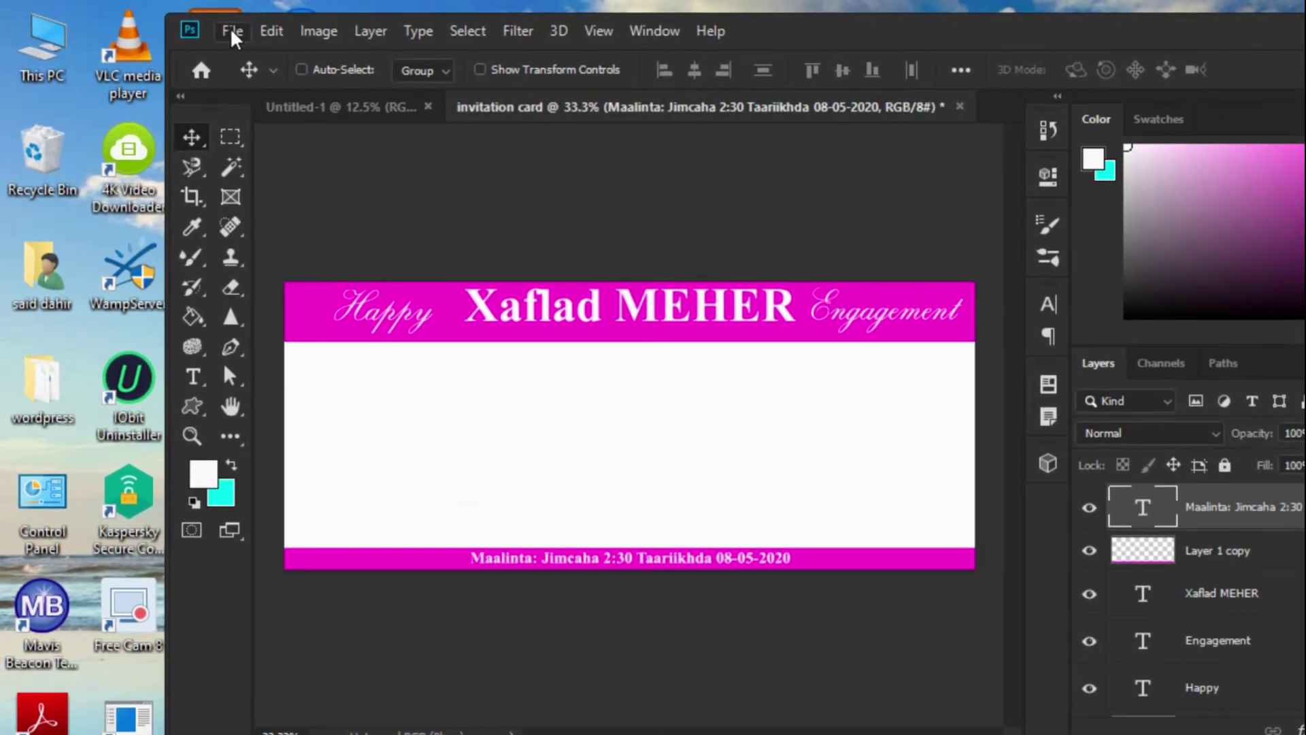
click(193, 26)
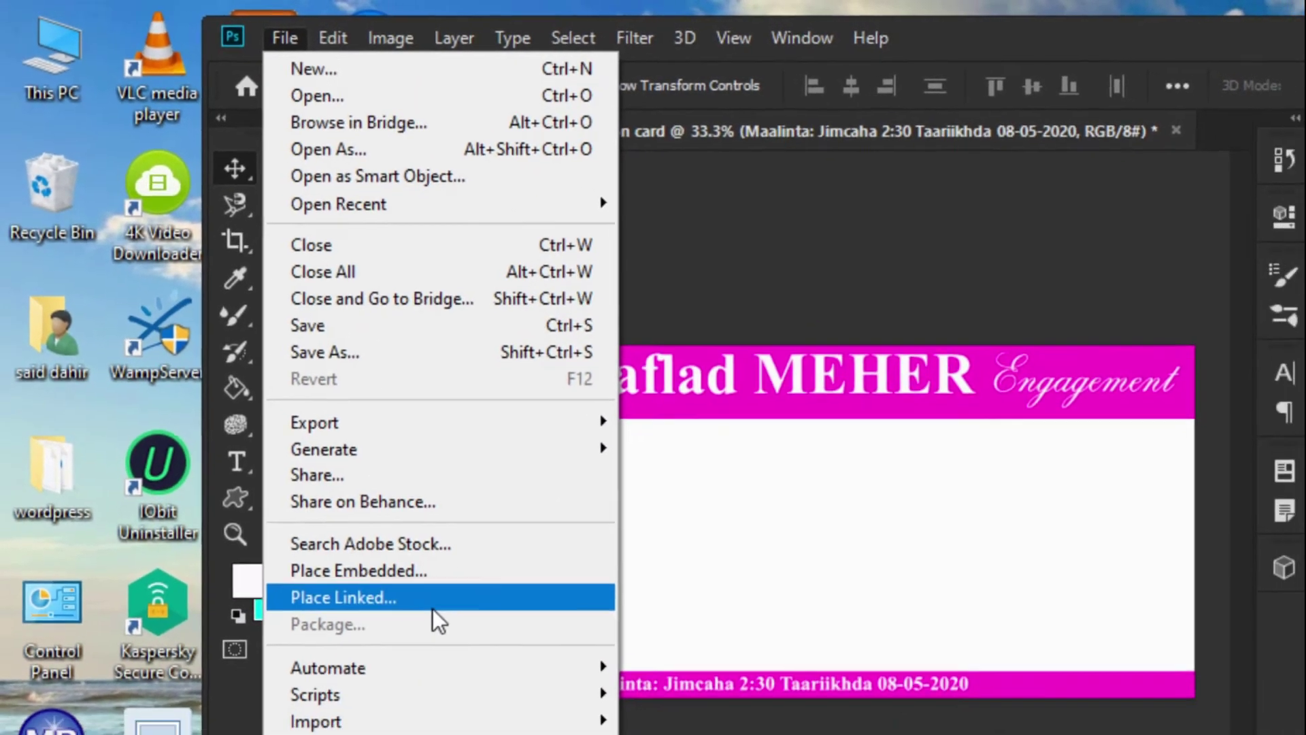
click(429, 620)
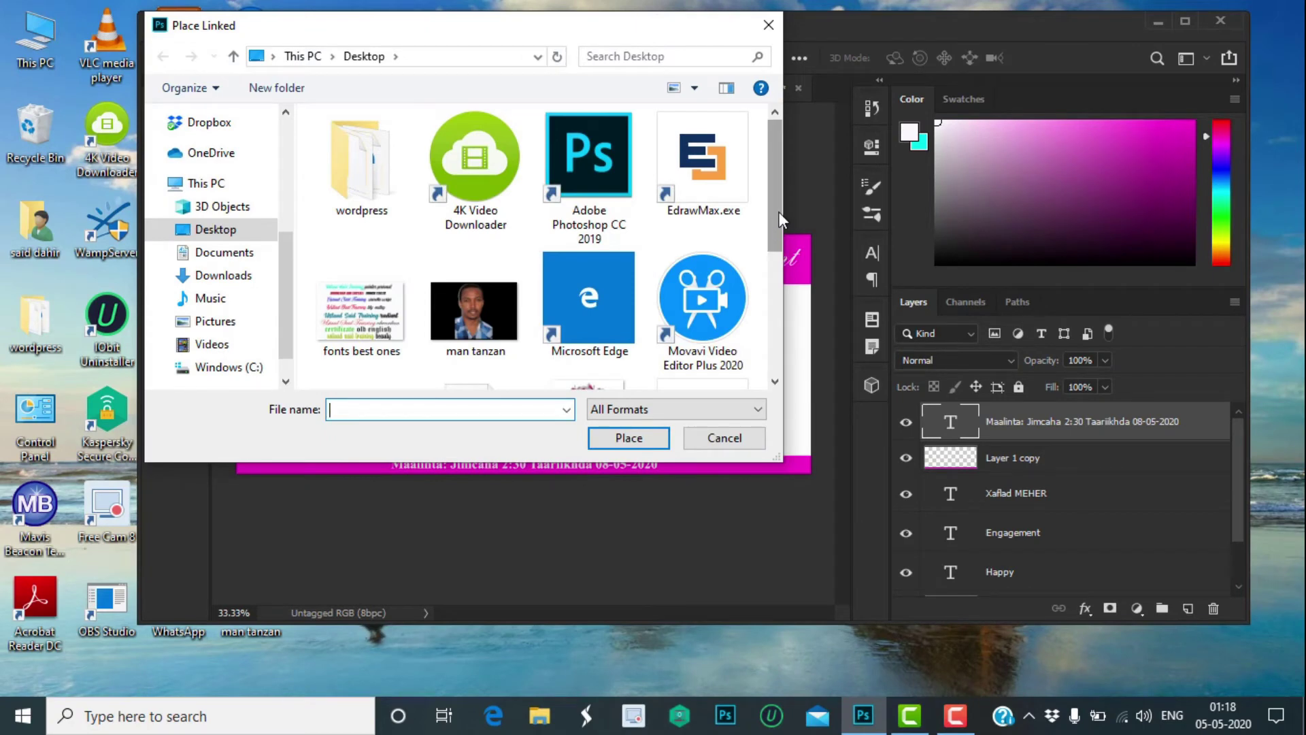
drag(778, 216, 778, 303)
click(377, 299)
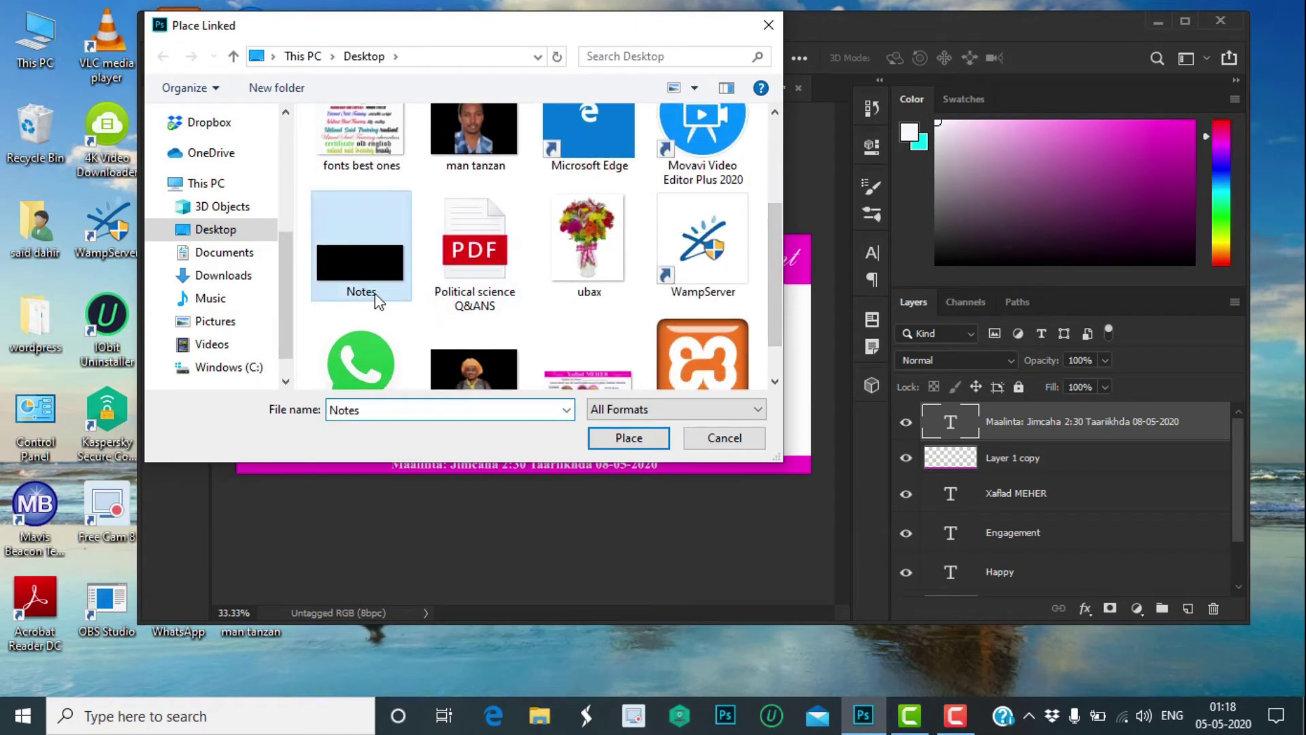
click(628, 439)
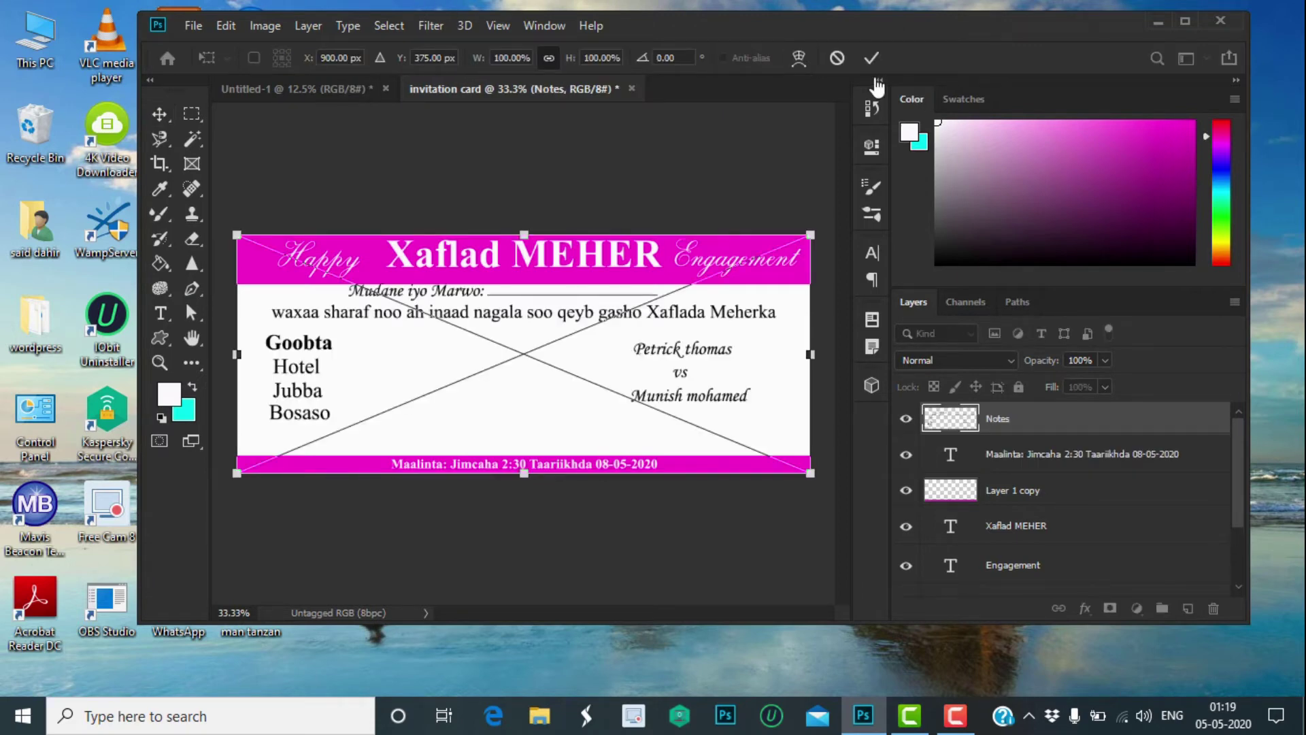
click(868, 60)
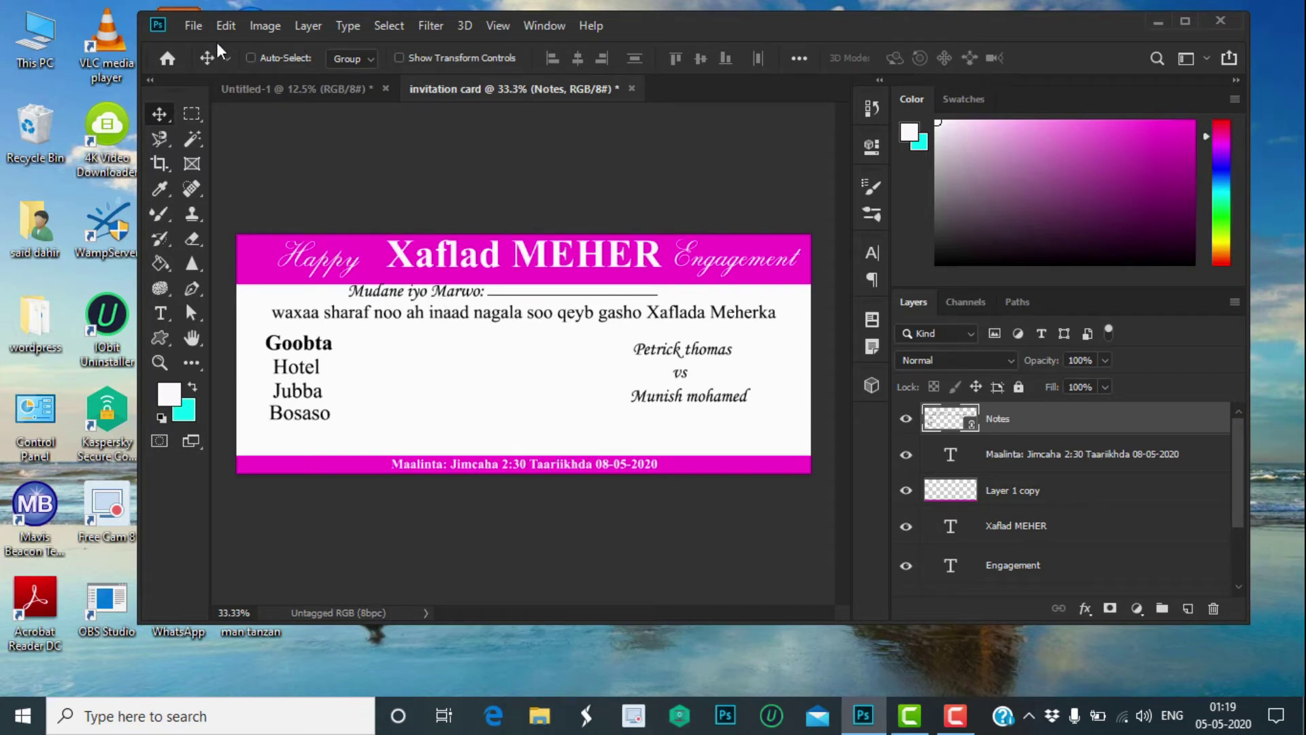
Step: Draw a heart custom shape with a magenta outline at the card's centre
click(158, 338)
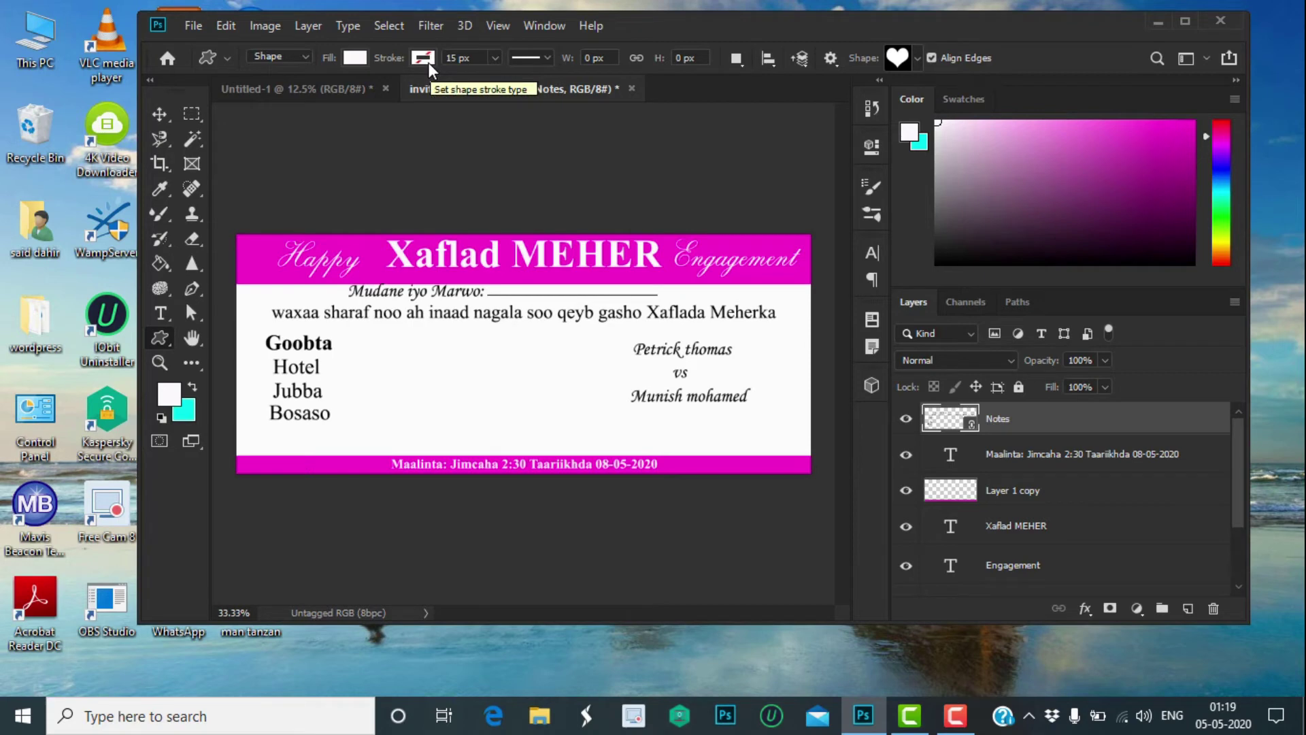
click(427, 62)
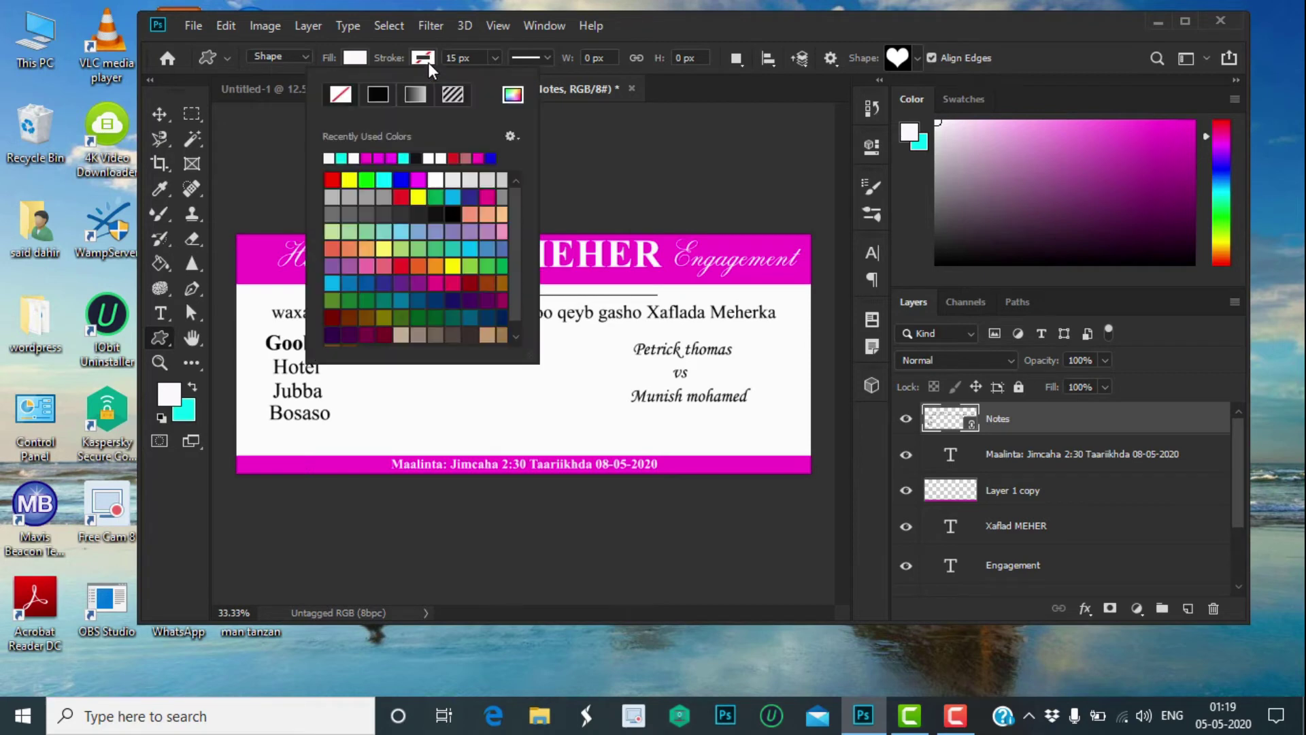
click(386, 157)
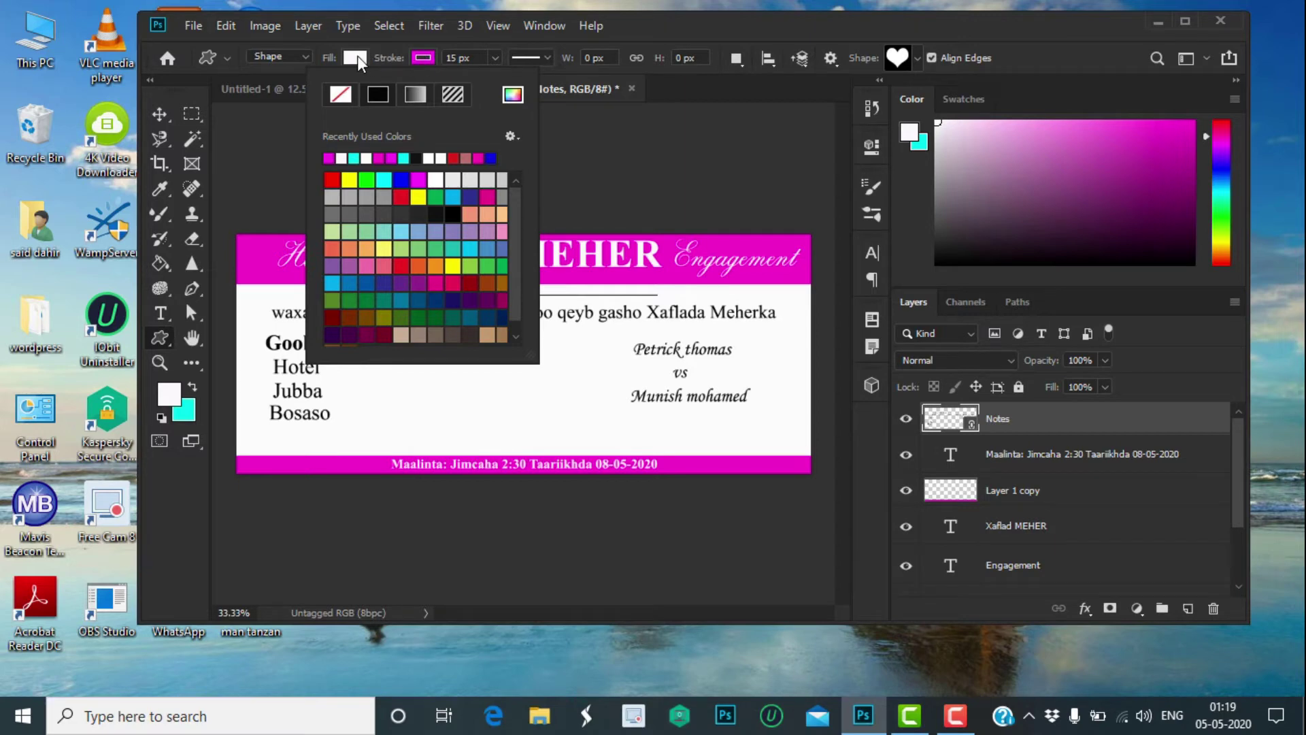
click(474, 379)
click(601, 320)
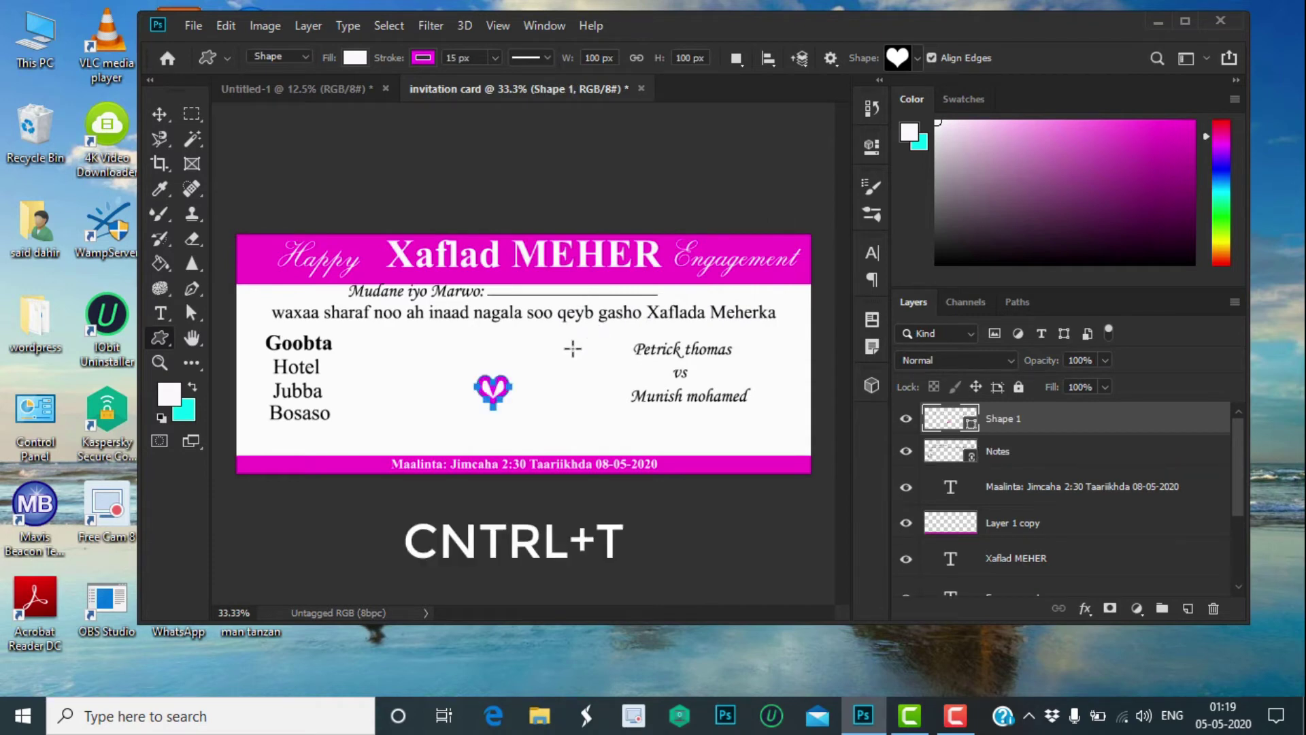
Step: Scale the heart up from its centre and widen it slightly
key(ctrl+t)
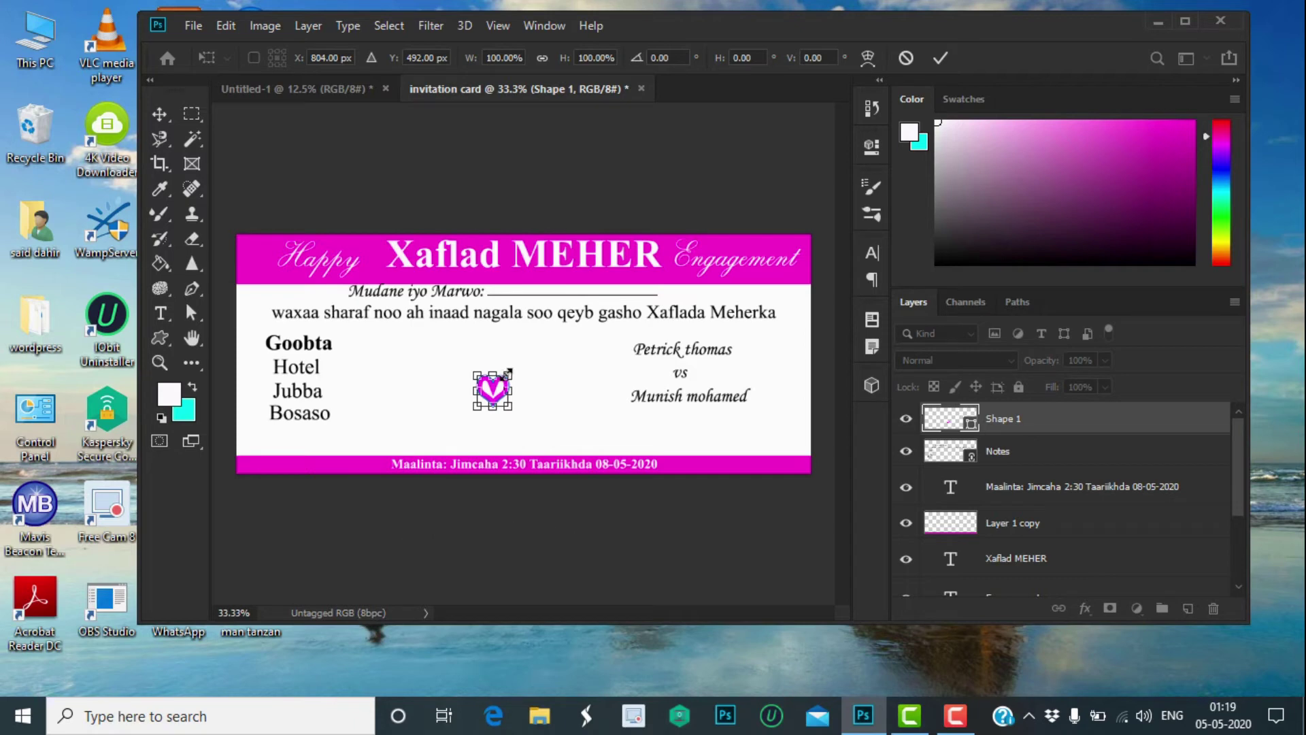
drag(511, 374, 549, 339)
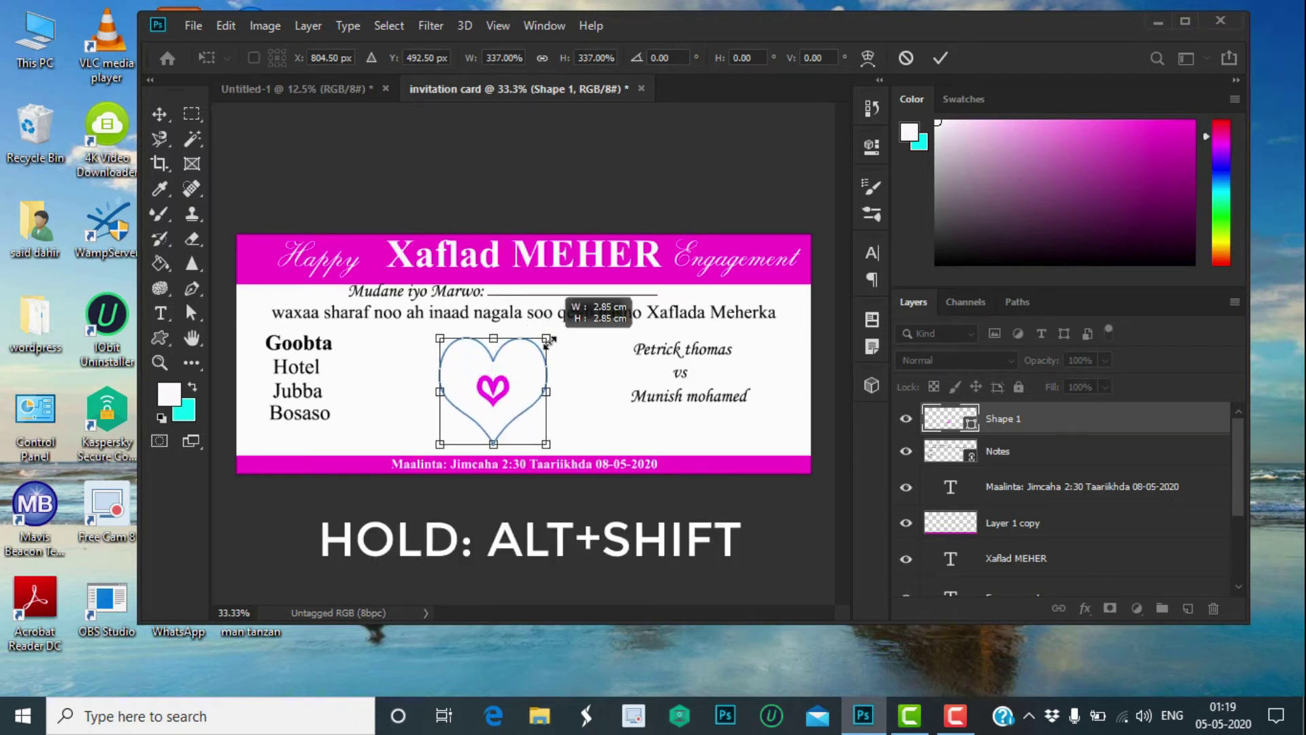
drag(549, 340, 555, 331)
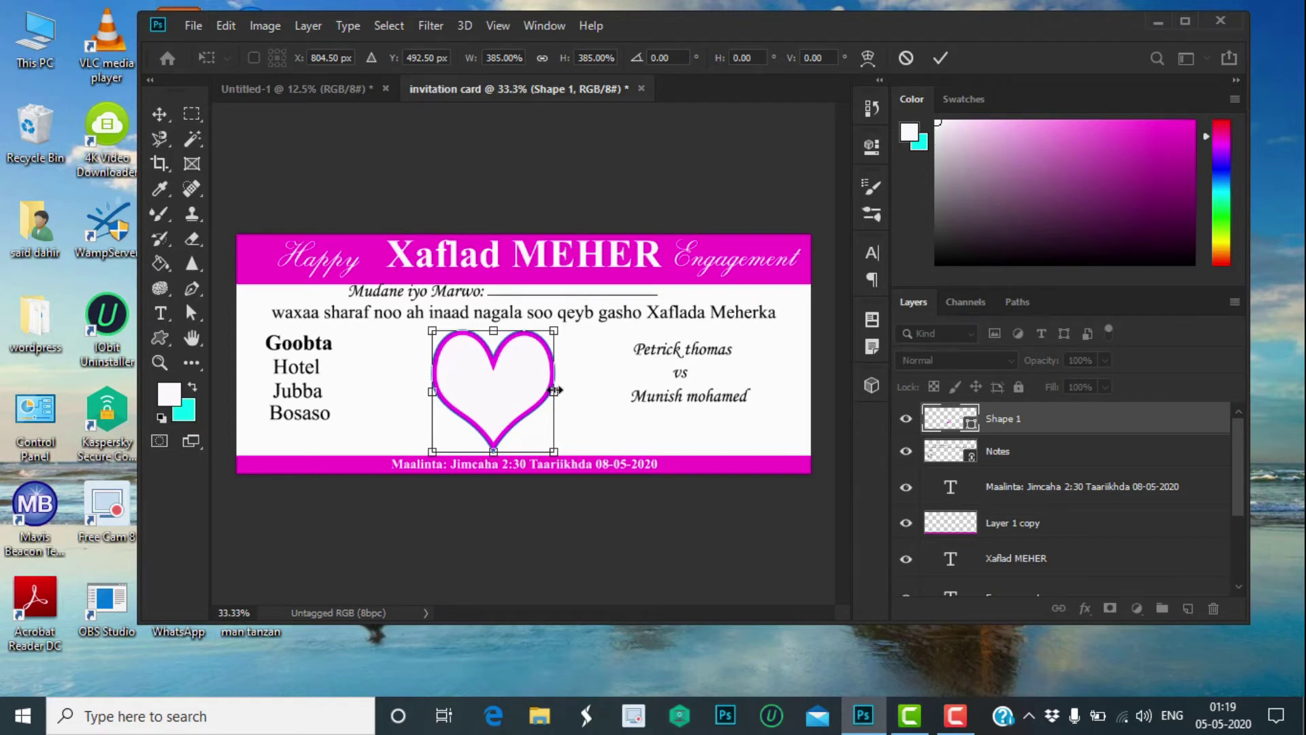
drag(554, 389, 561, 387)
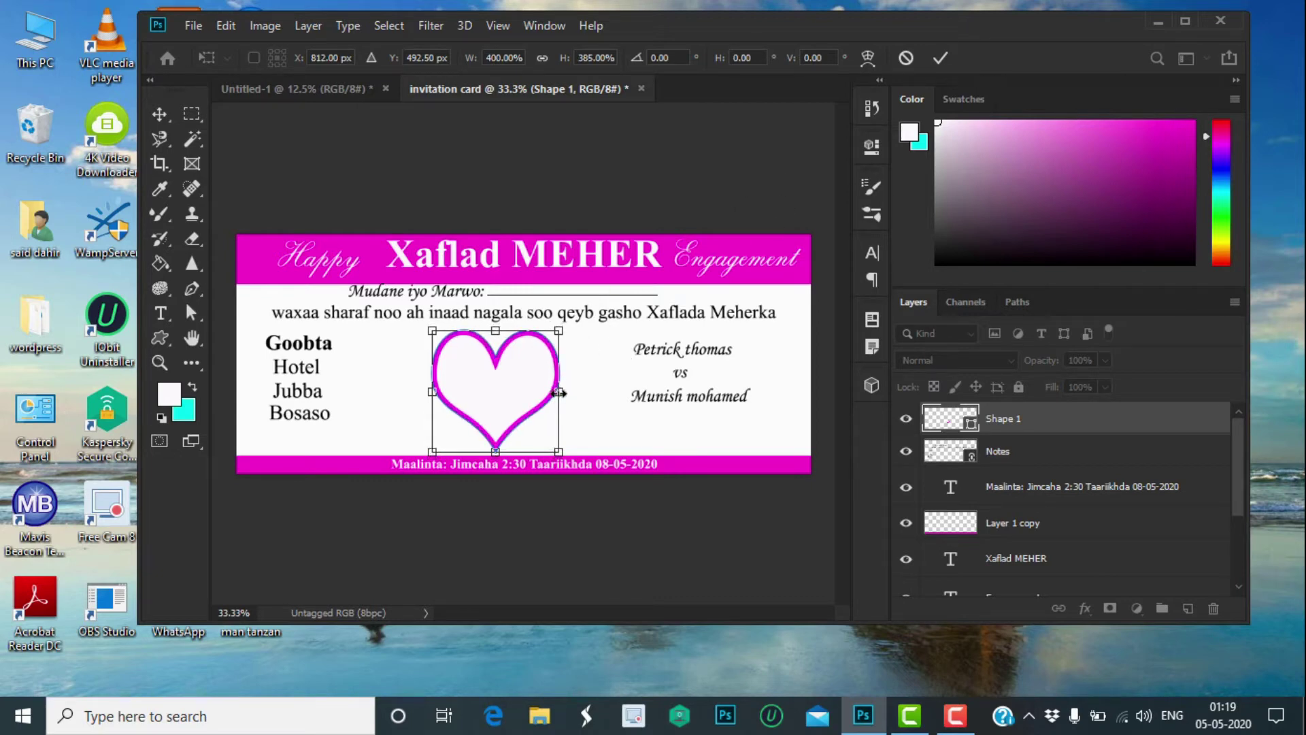
click(940, 57)
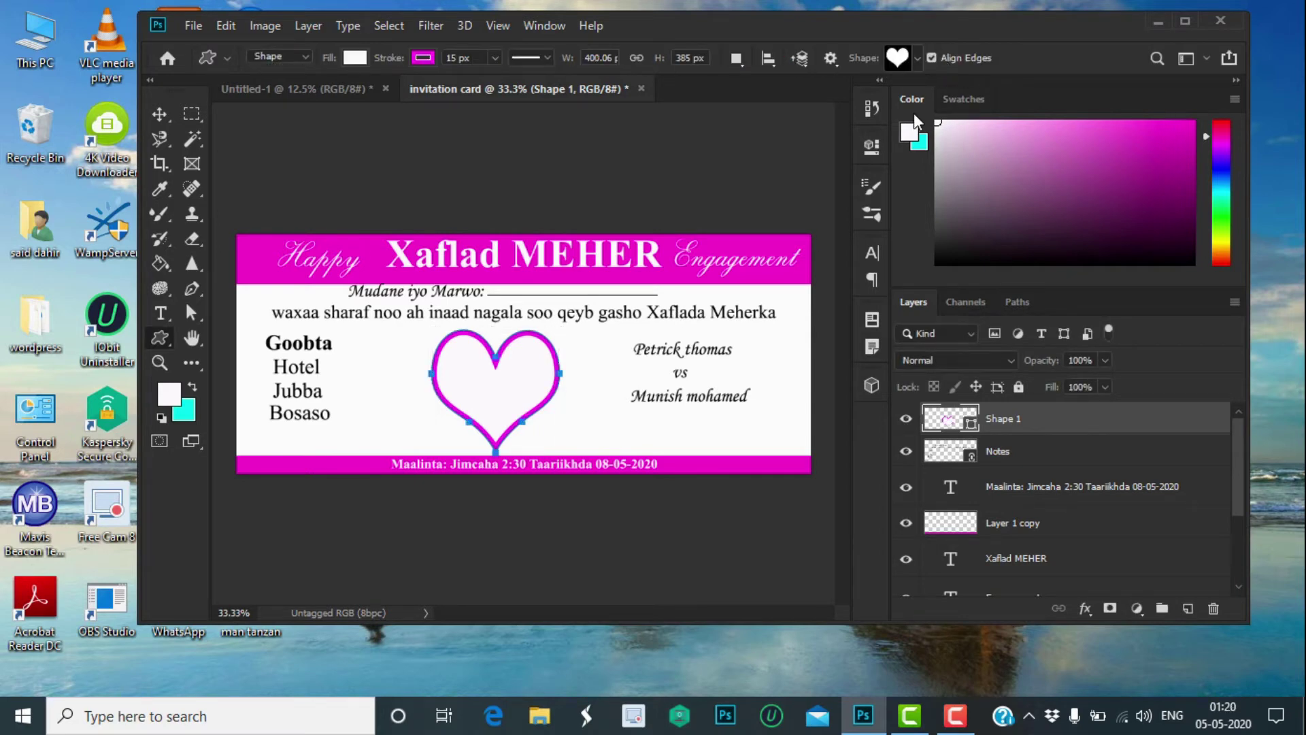
Step: Widen the heart further to about 113% of its width
click(158, 111)
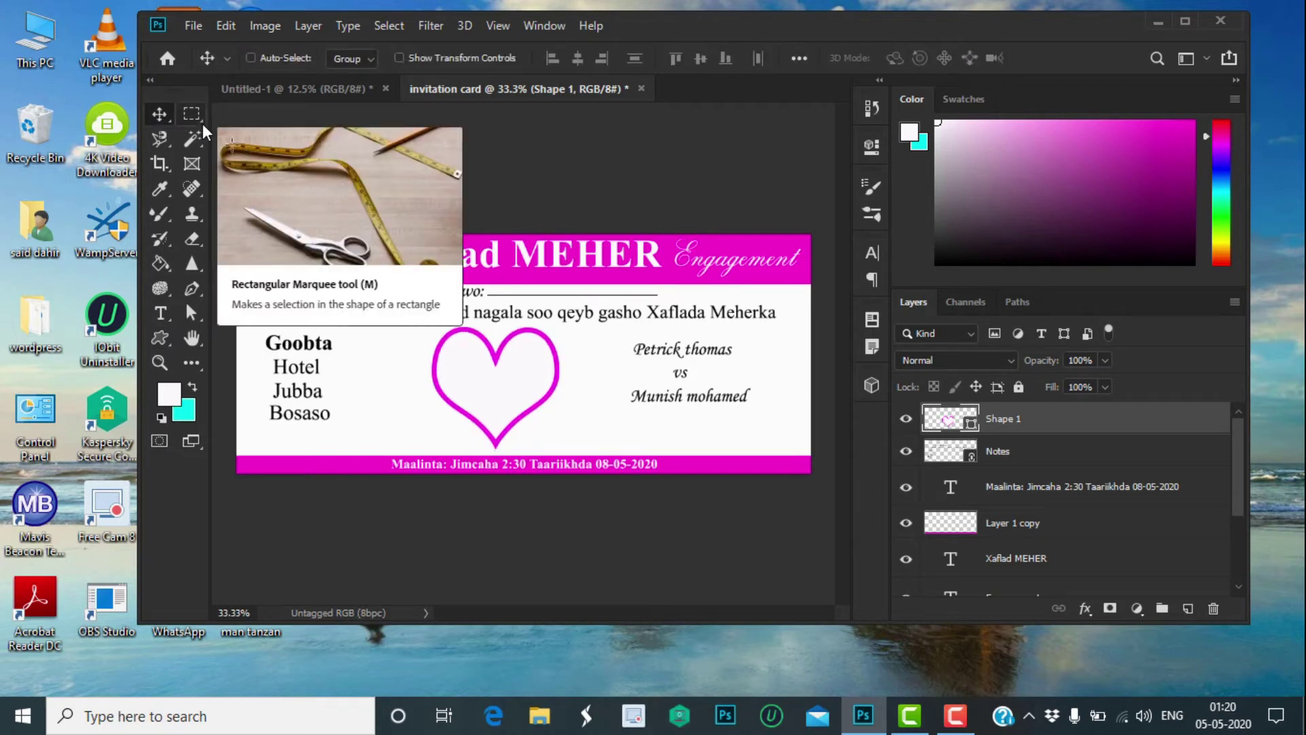
key(ctrl+t)
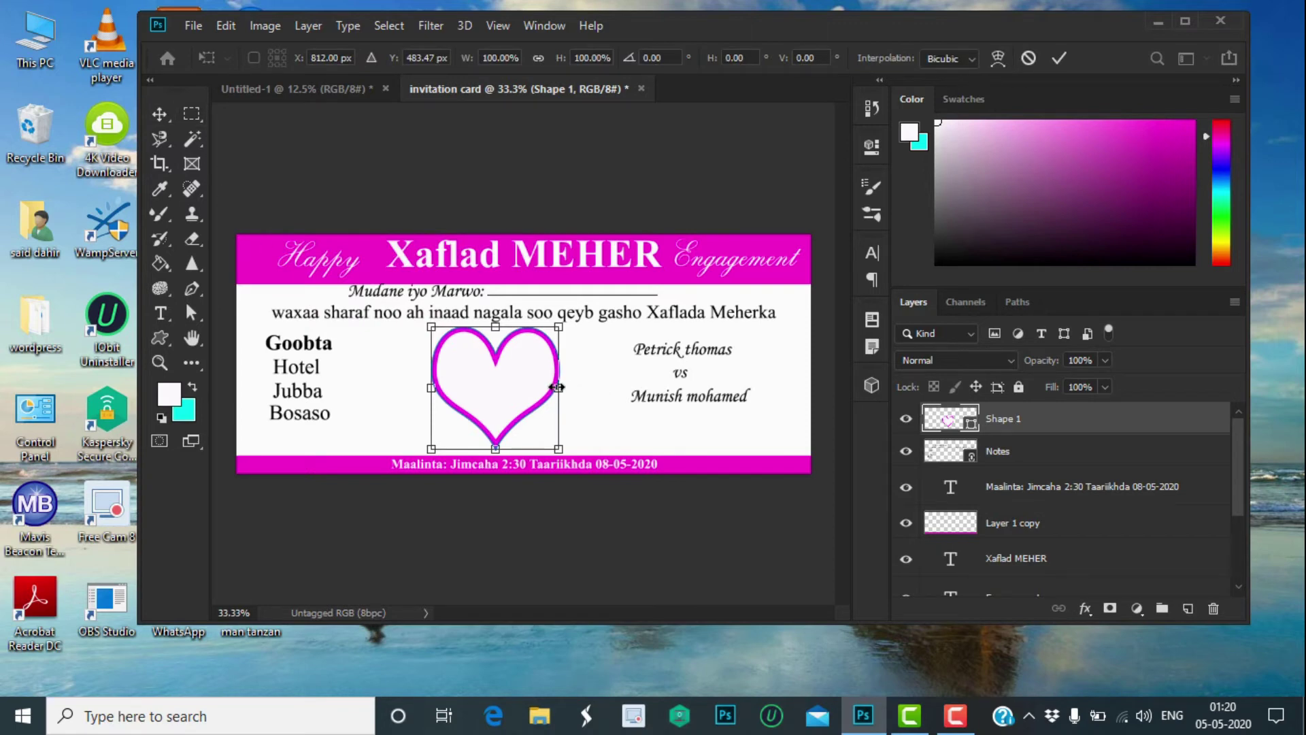
drag(558, 387, 567, 387)
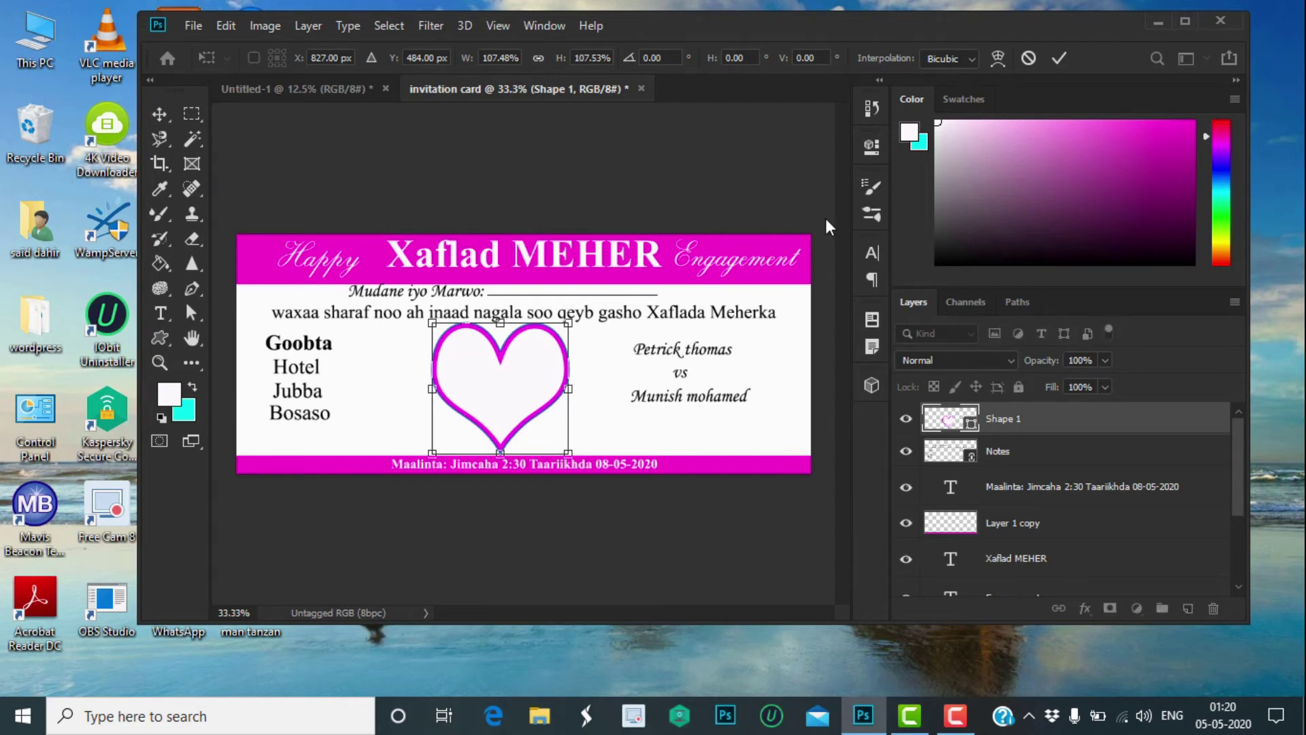
click(1052, 57)
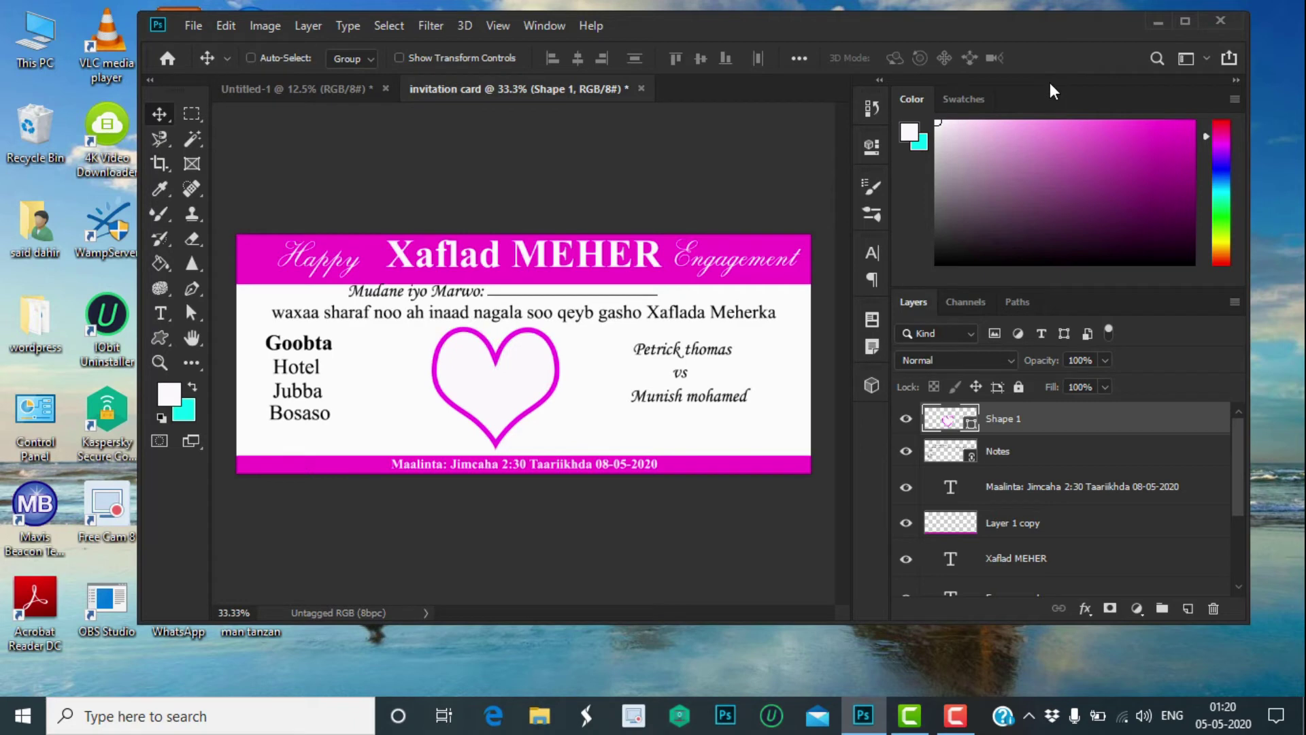
key(ctrl+t)
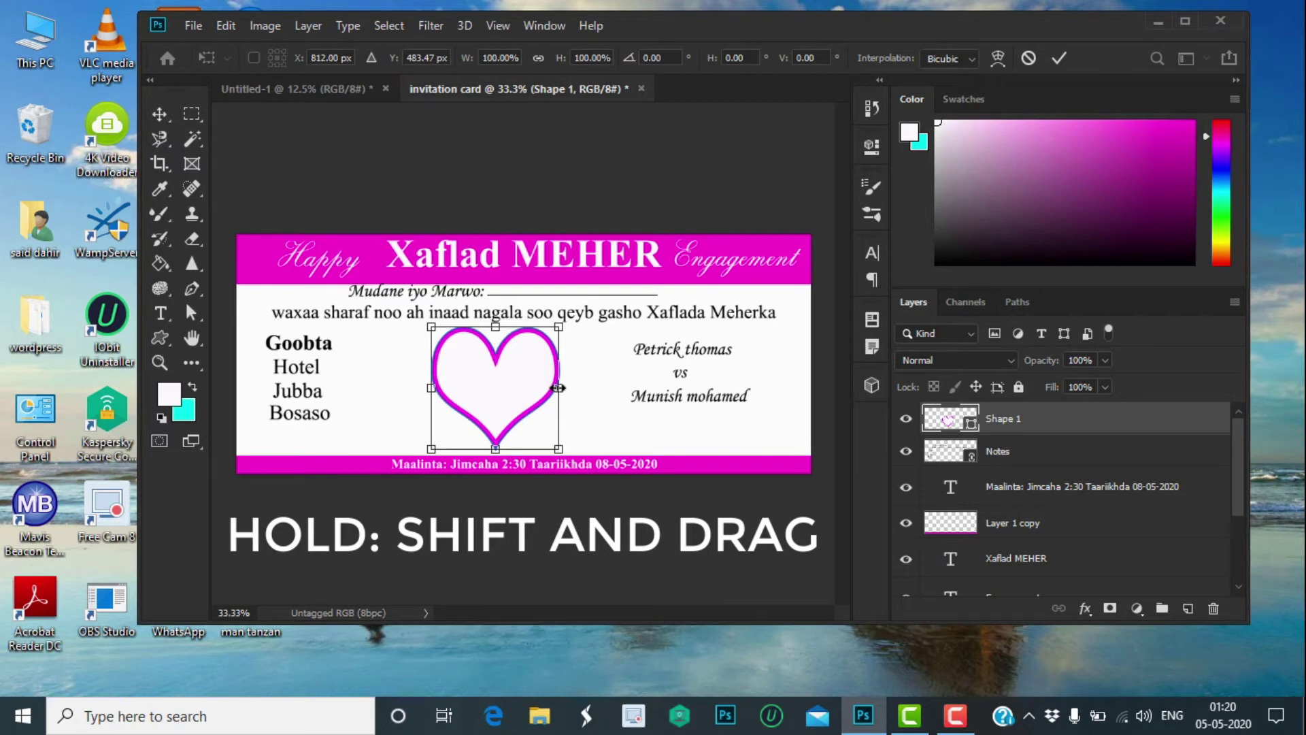
drag(559, 386, 576, 387)
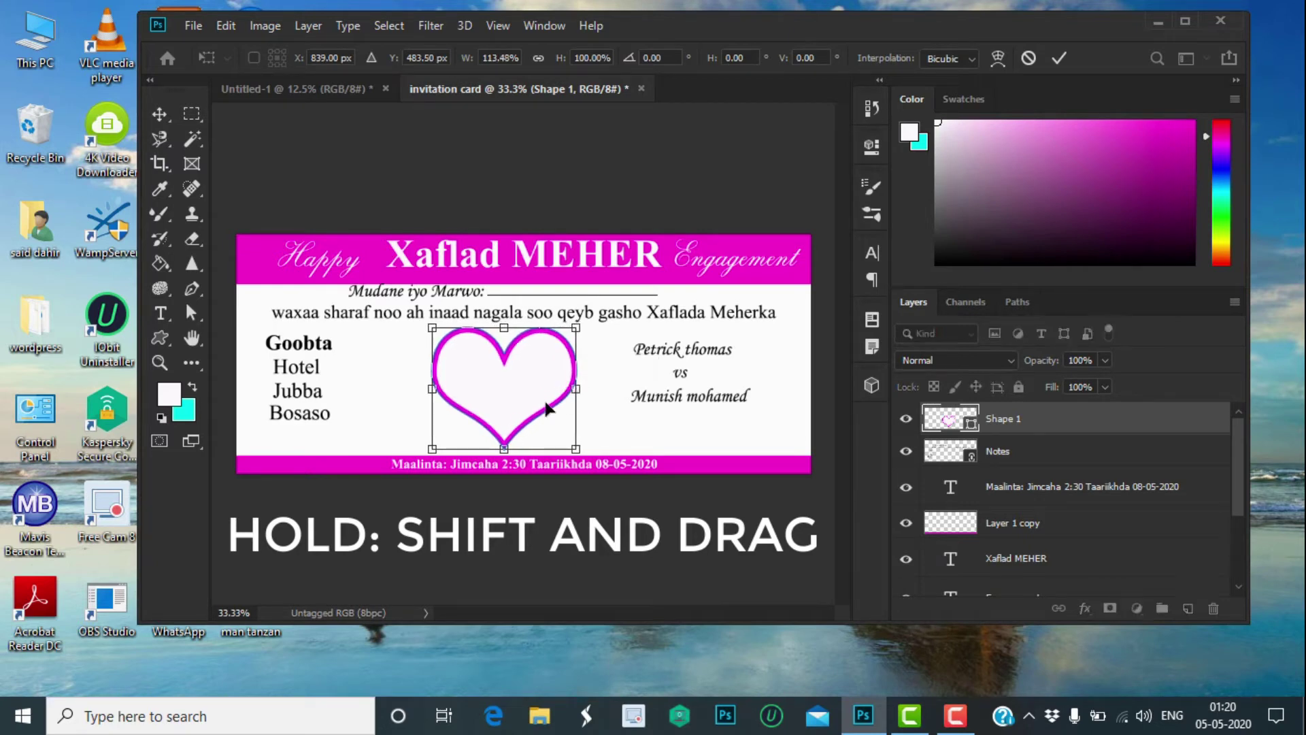
click(1058, 59)
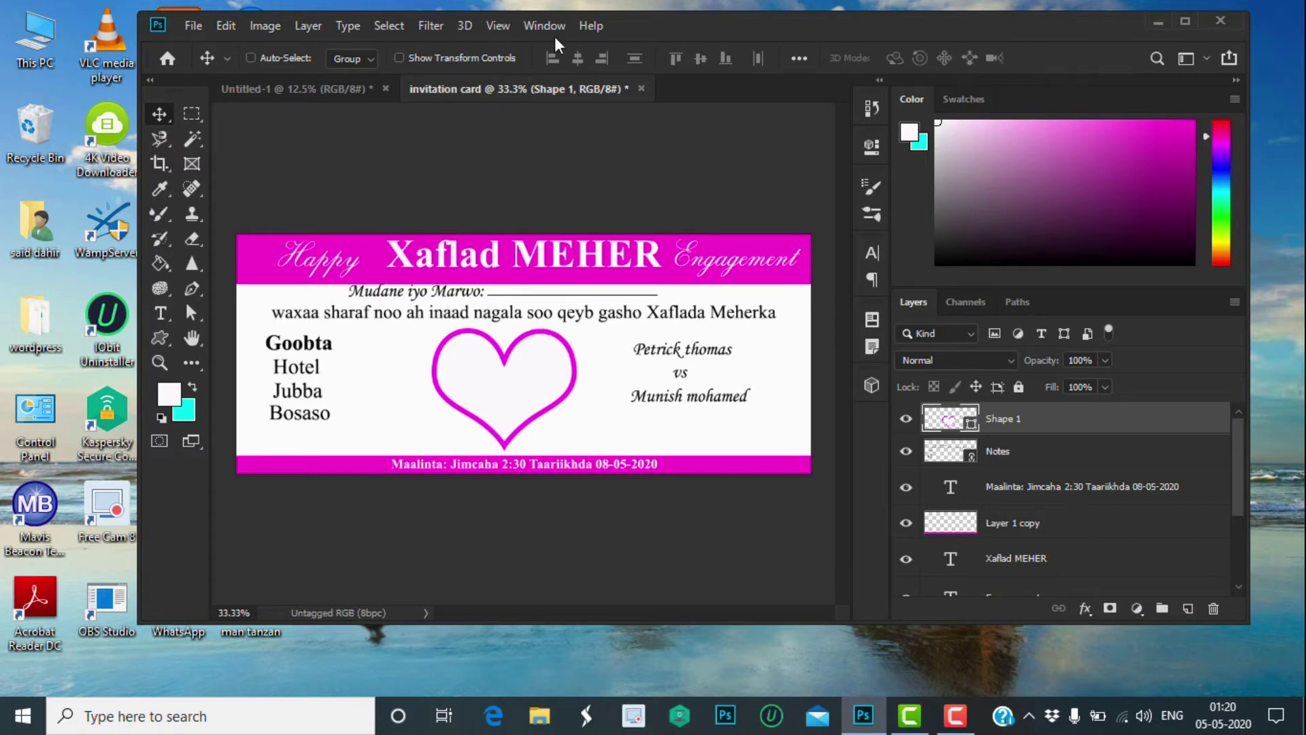
Step: Place the man's portrait photo and clip it to the heart shape
click(195, 25)
click(252, 411)
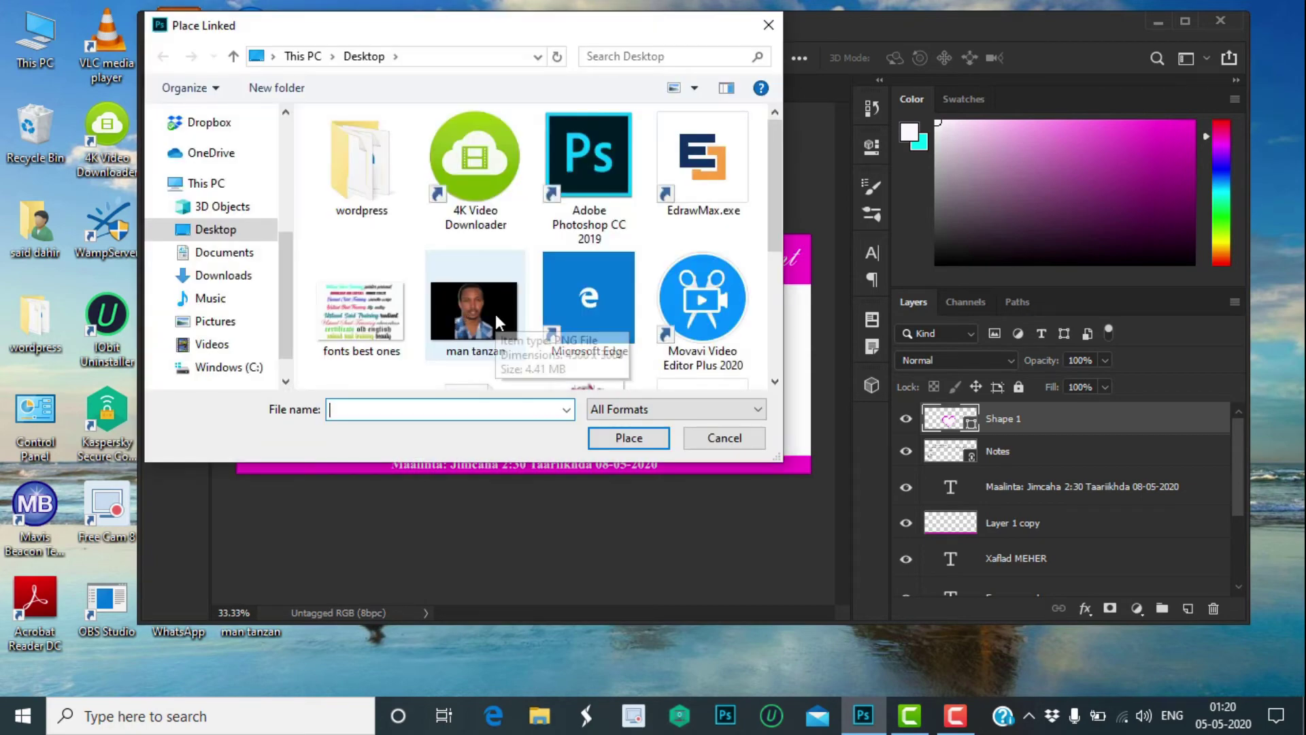
double_click(502, 318)
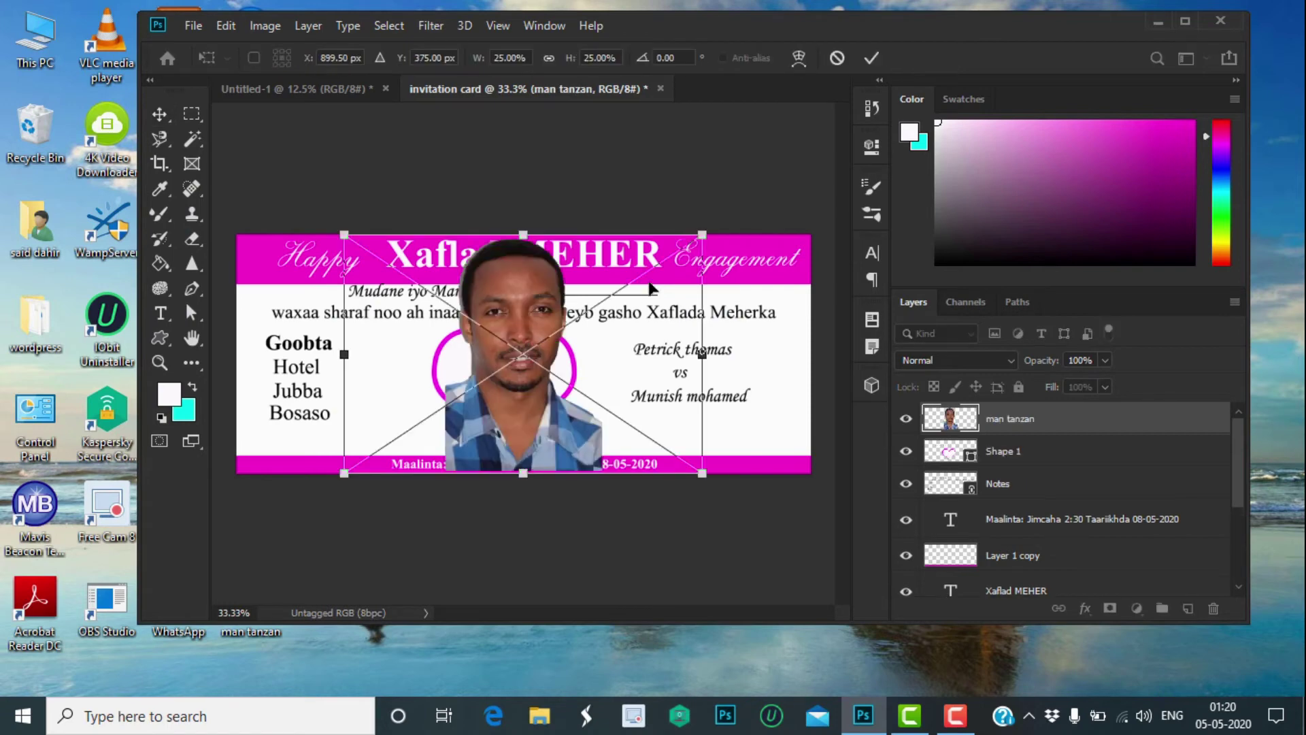
click(871, 58)
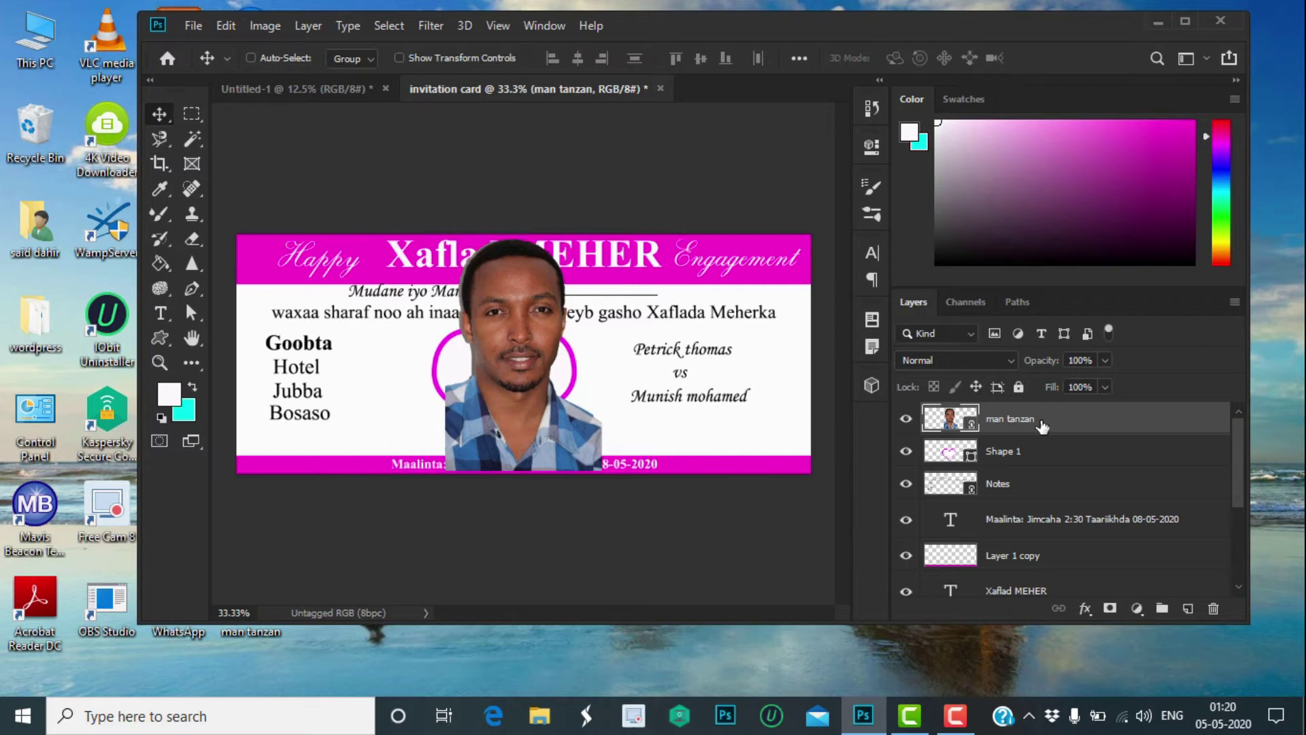
right_click(1042, 426)
click(889, 447)
Step: Shrink the man's photo and move it up into the left part of the heart
key(ctrl+t)
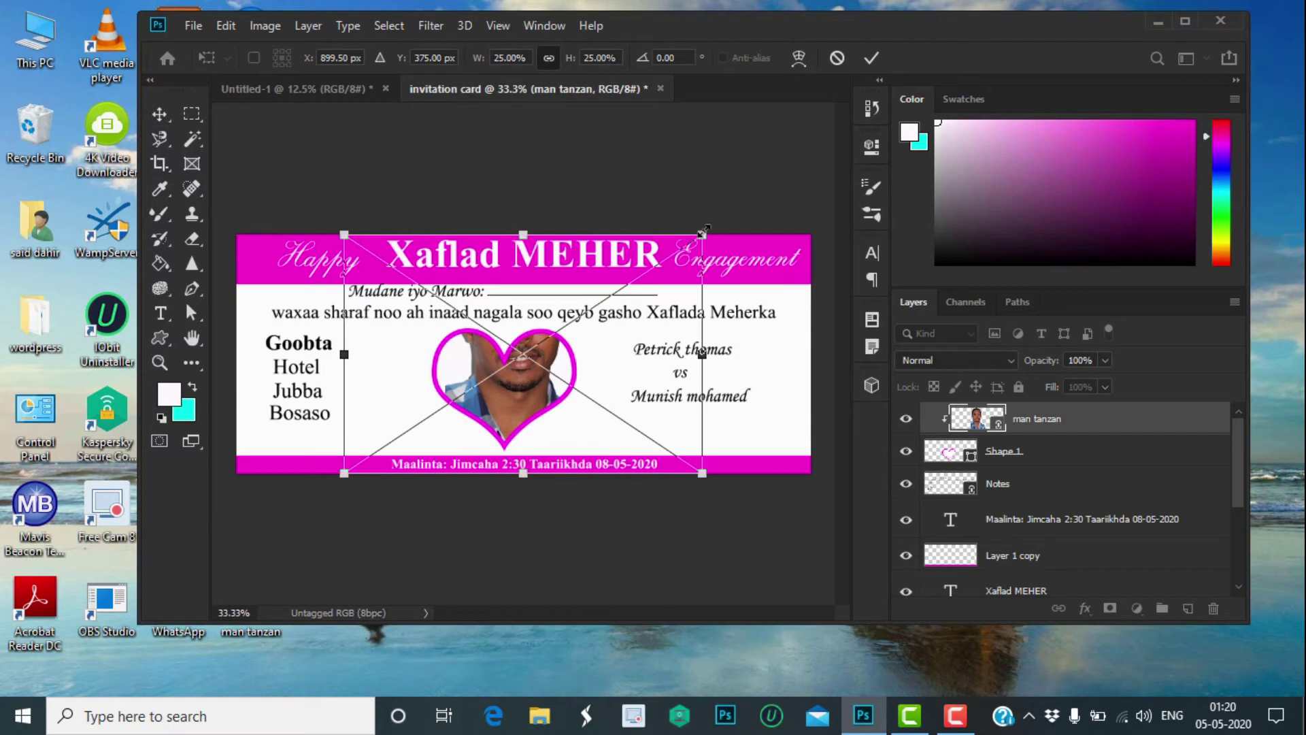
drag(703, 232, 619, 361)
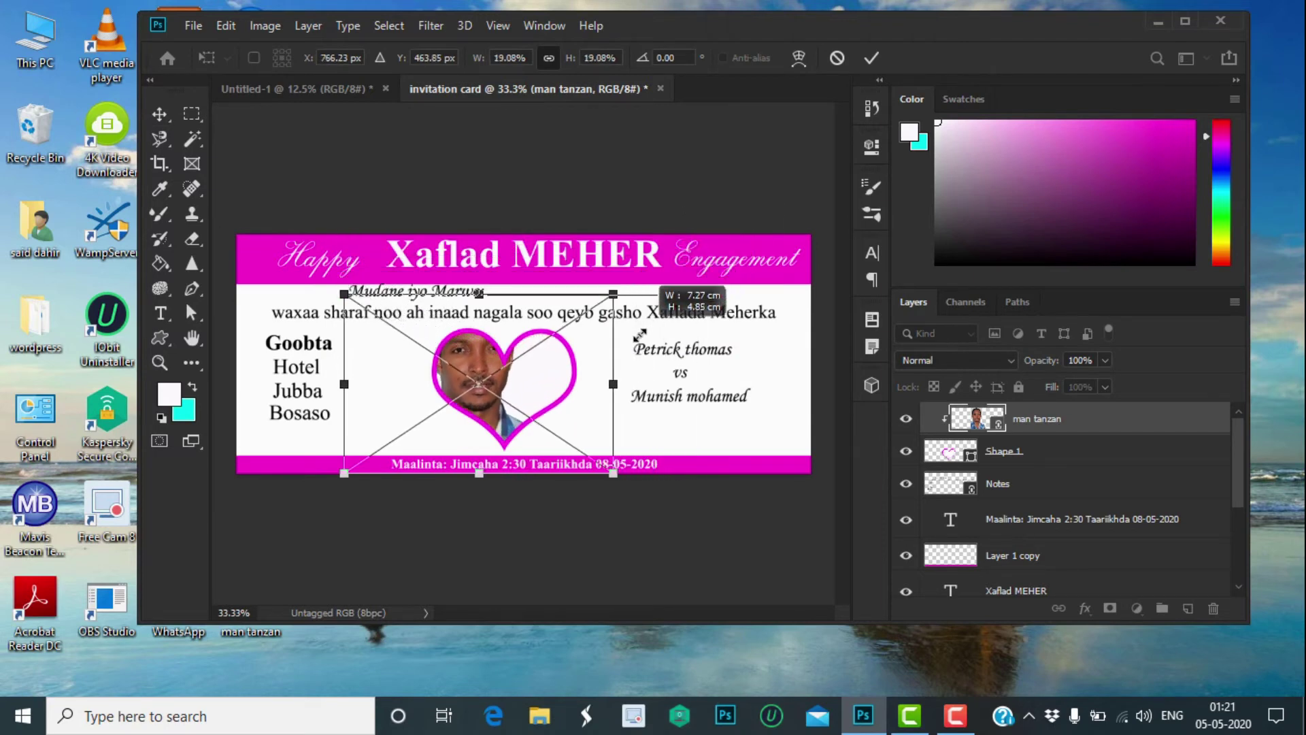
drag(619, 361, 579, 387)
drag(468, 449, 510, 433)
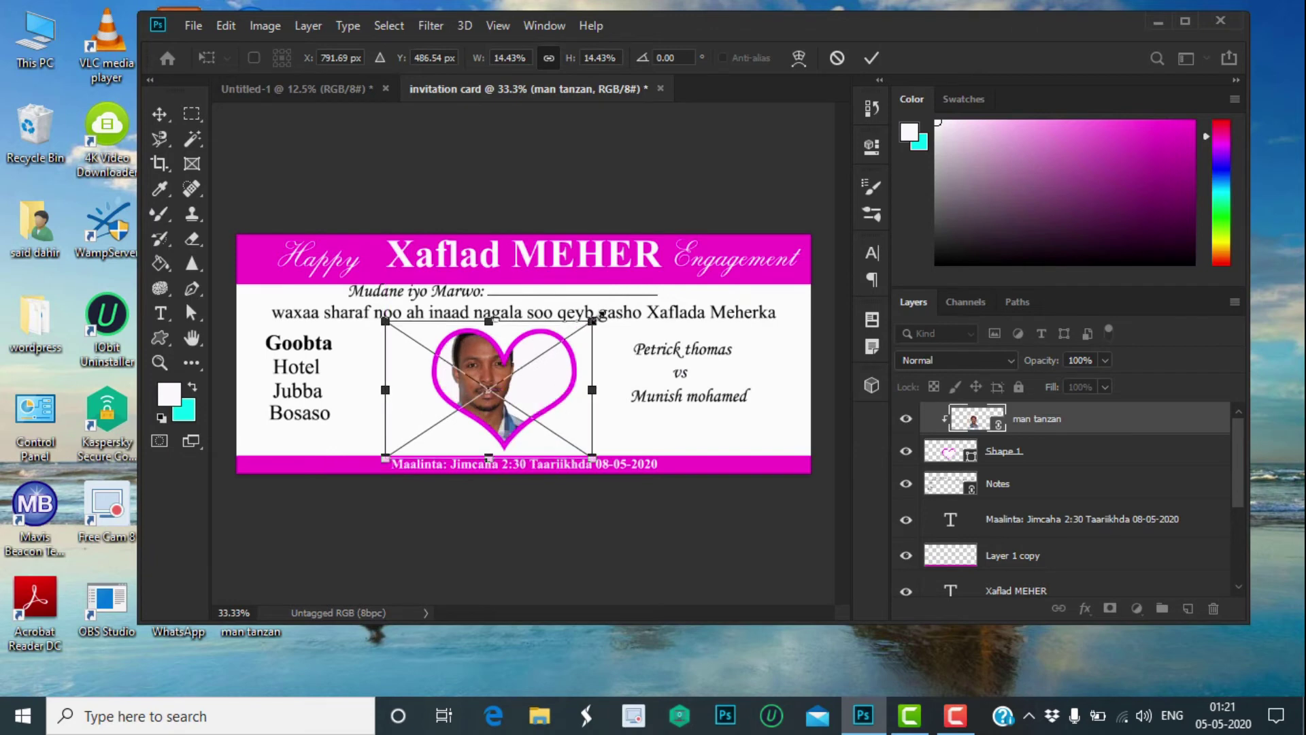
drag(589, 331, 550, 349)
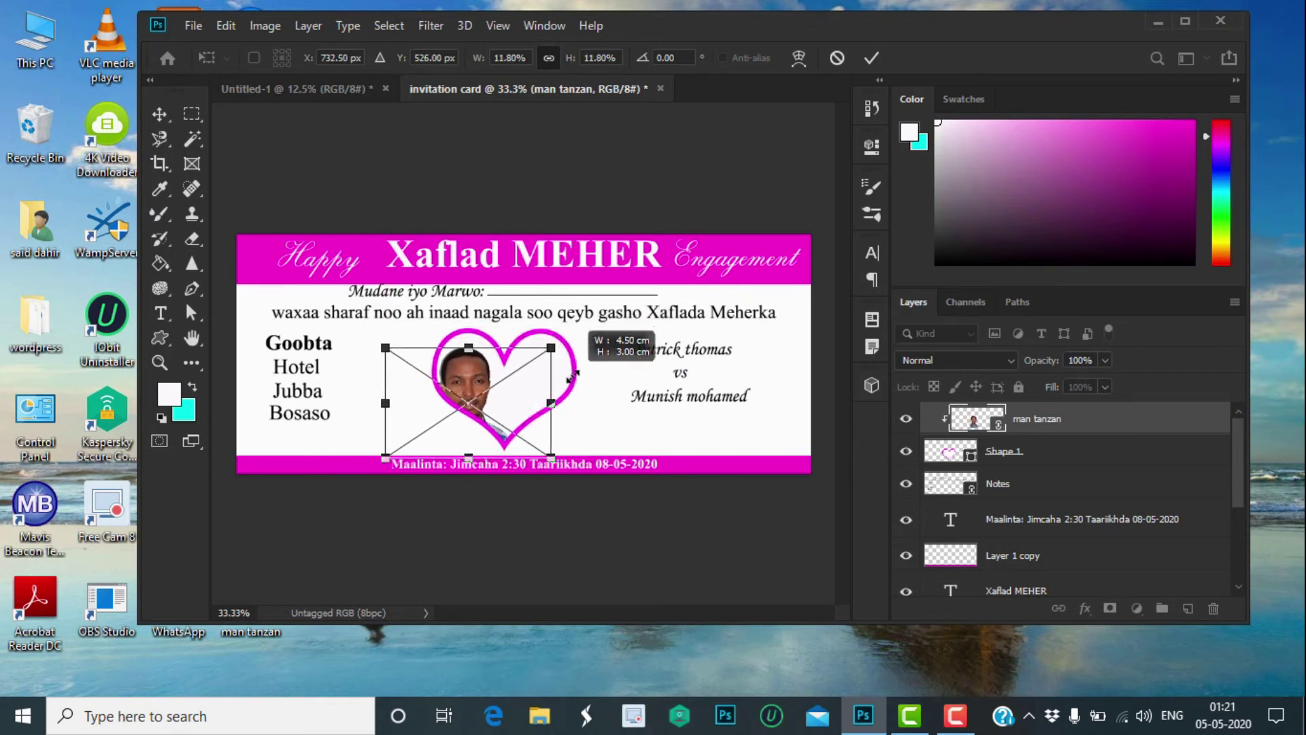
drag(493, 409, 499, 392)
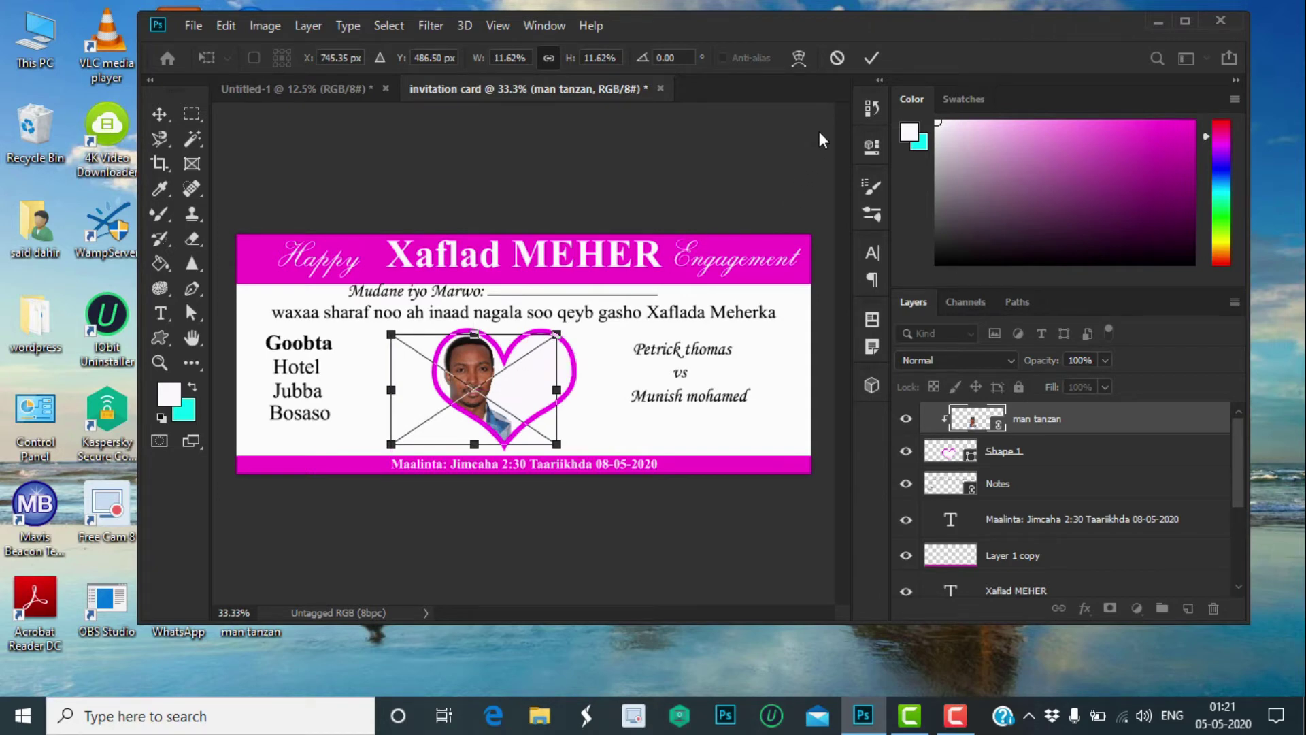
click(871, 58)
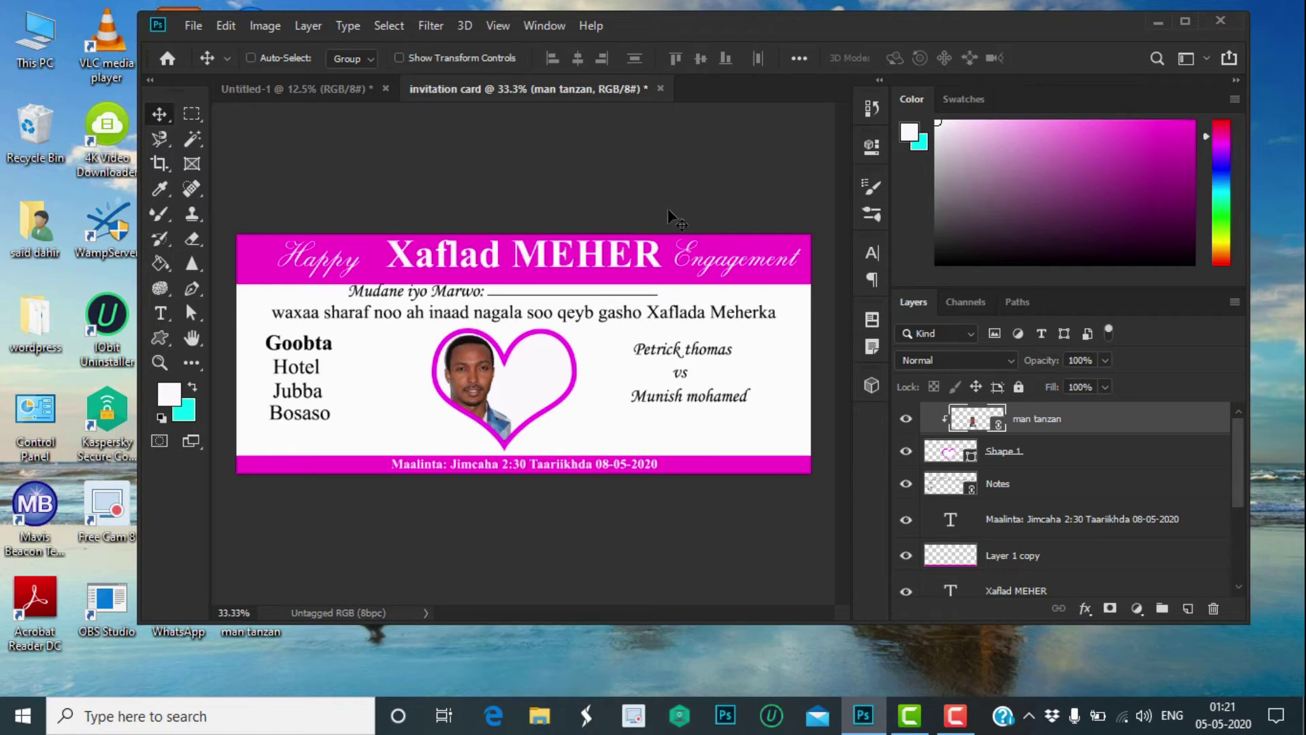
click(191, 24)
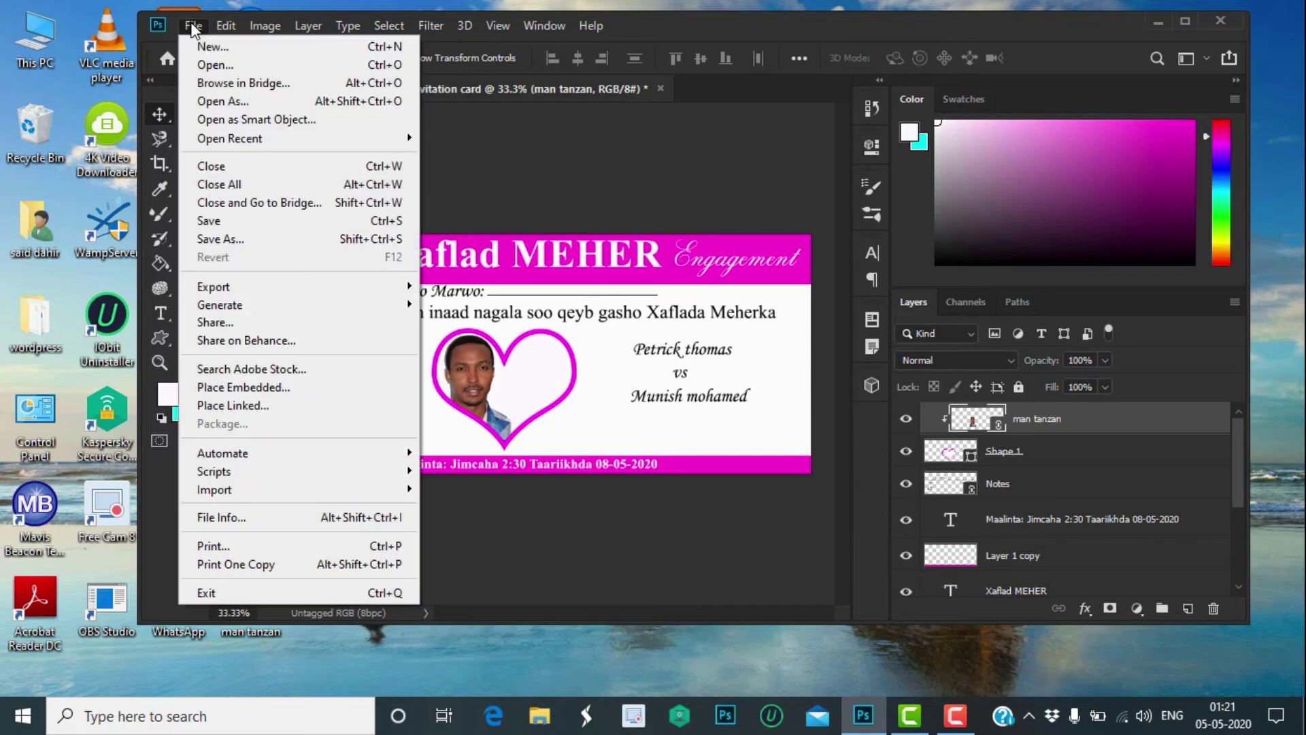
Step: Place the 'woman tanzania' image, shrink it into the heart, and clip it to the heart shape
click(270, 405)
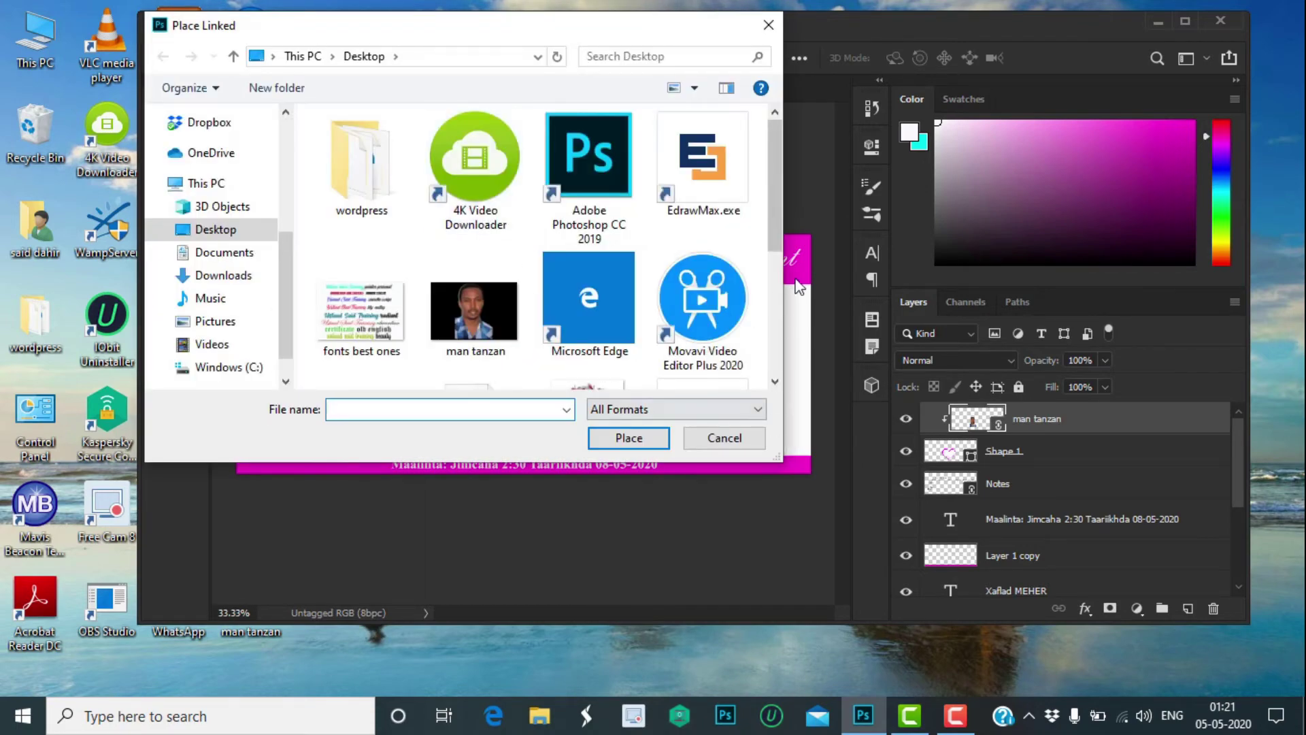
drag(777, 229, 775, 325)
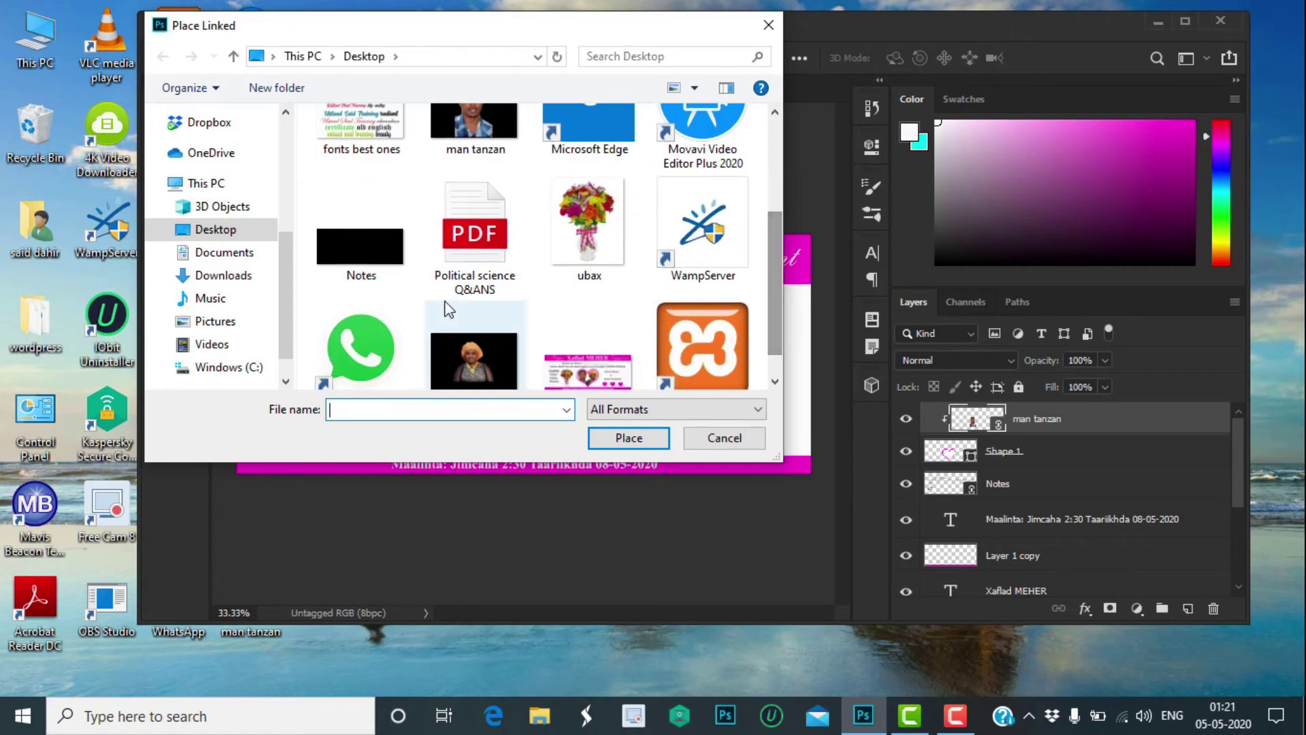
click(474, 365)
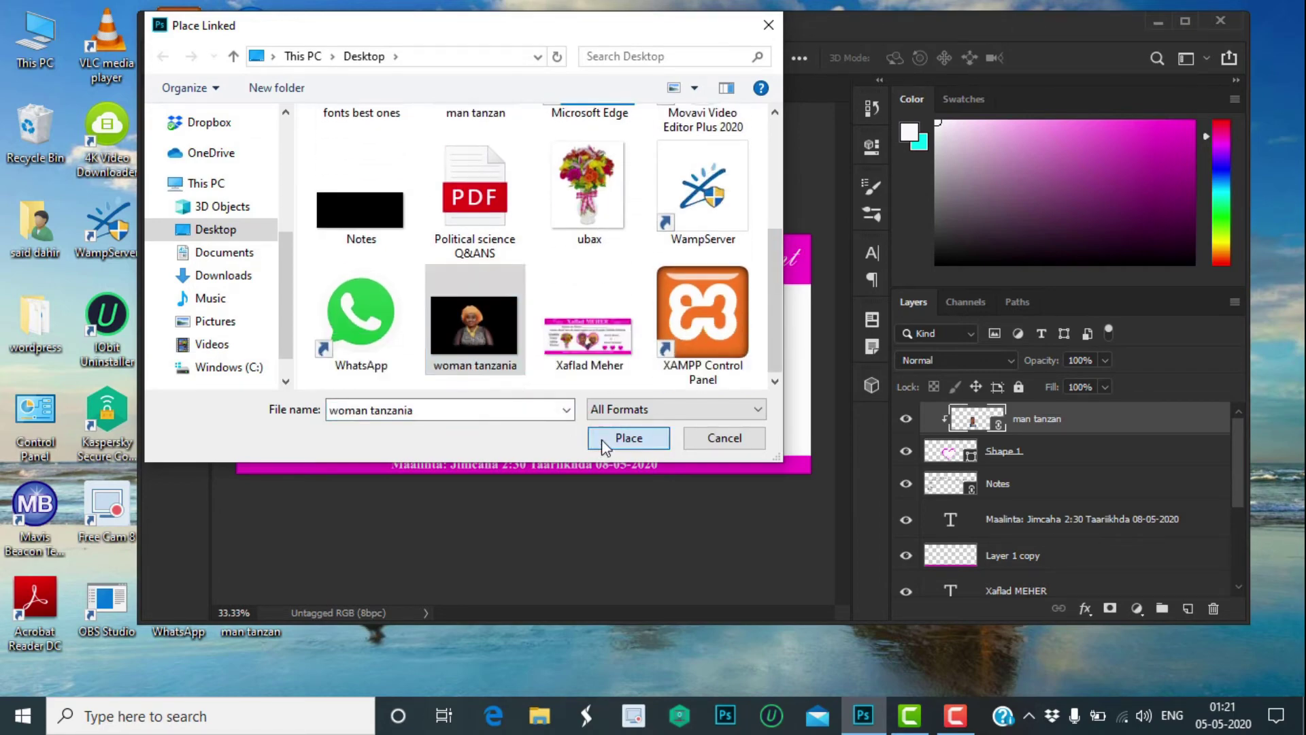
click(605, 444)
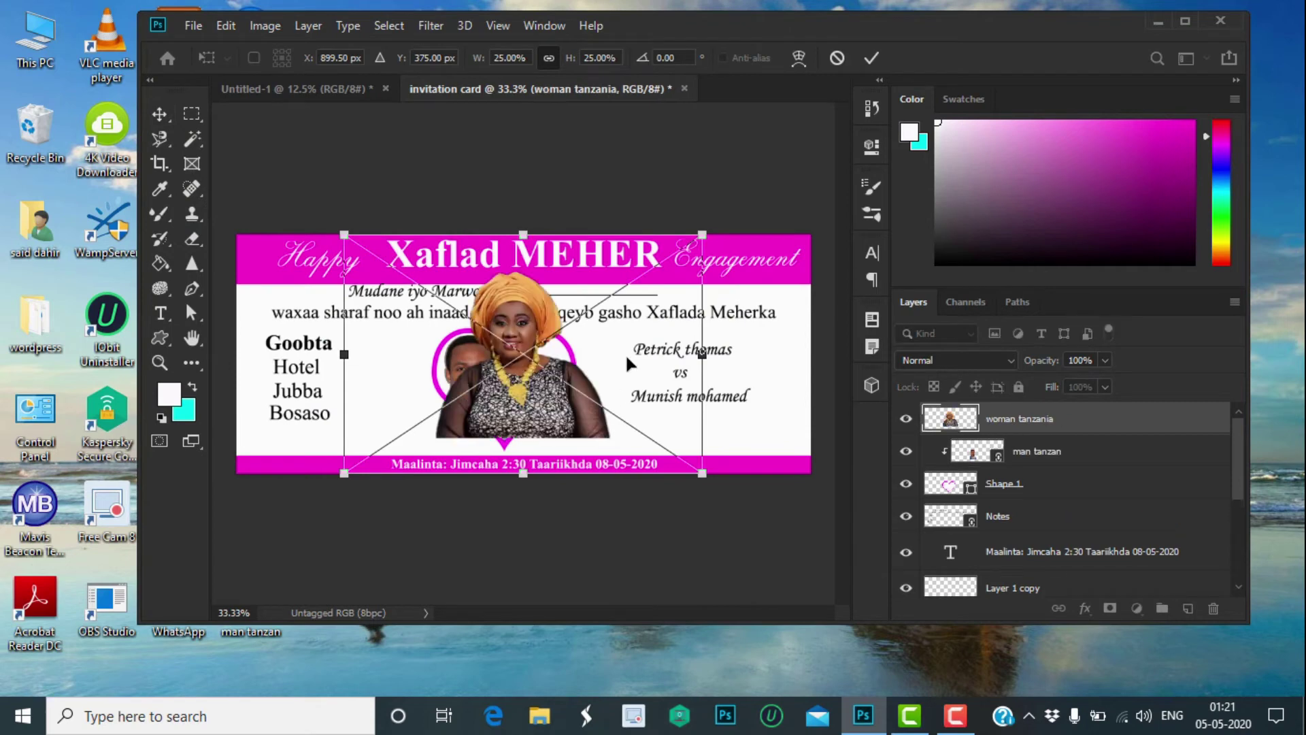
mouse_move(702, 235)
mouse_down()
mouse_move(626, 333)
mouse_move(531, 348)
mouse_up()
drag(464, 423, 558, 393)
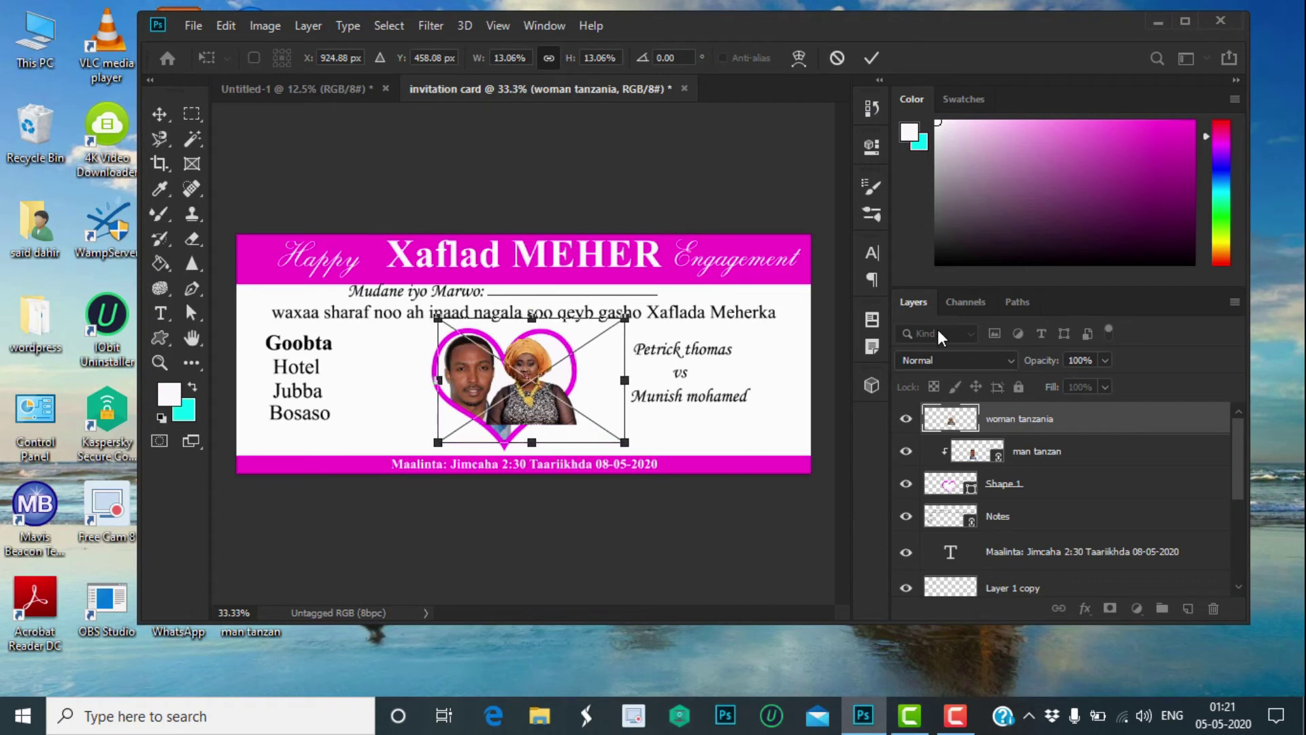
click(870, 59)
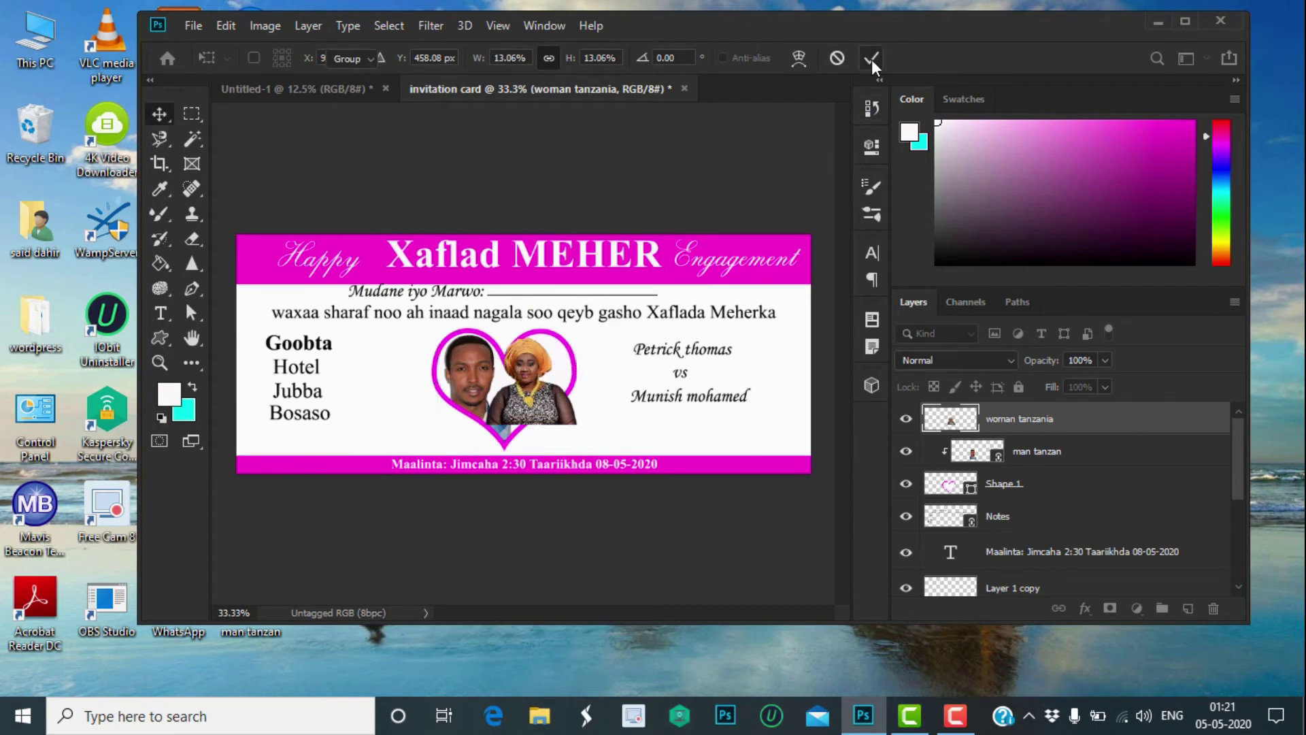
right_click(993, 422)
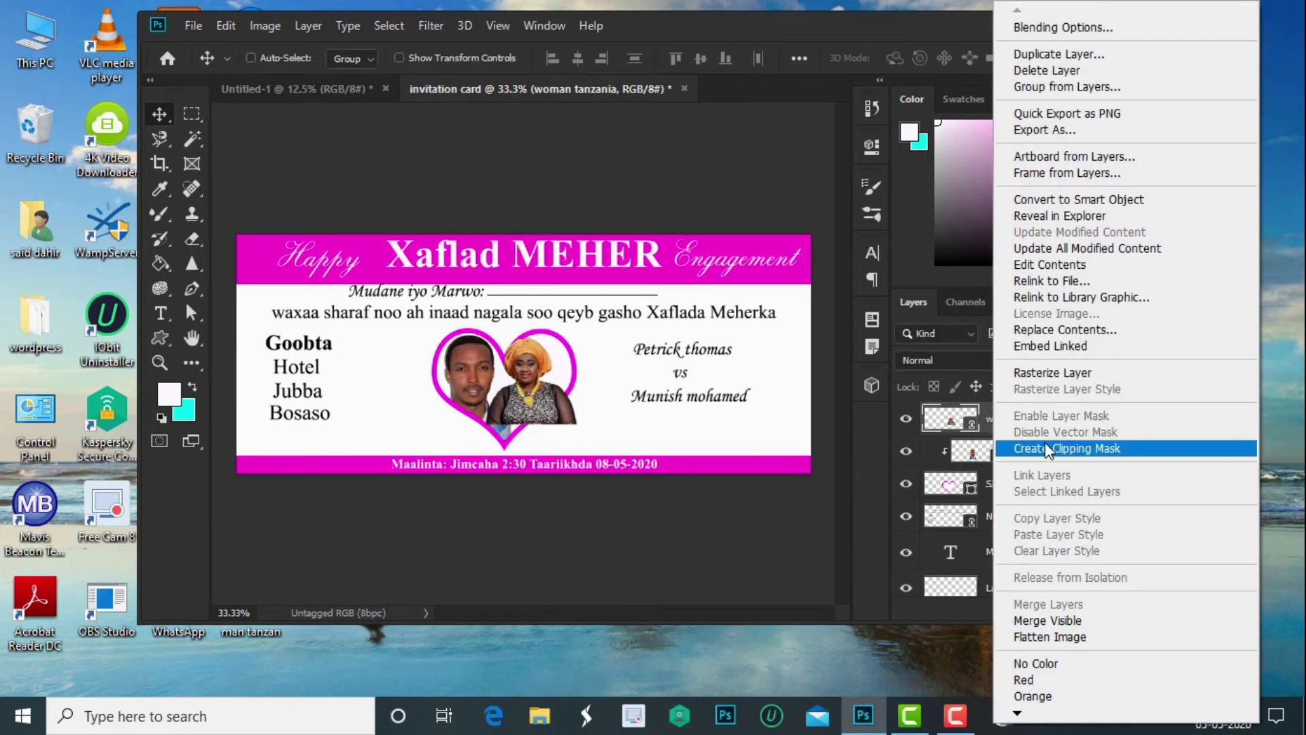
click(1045, 449)
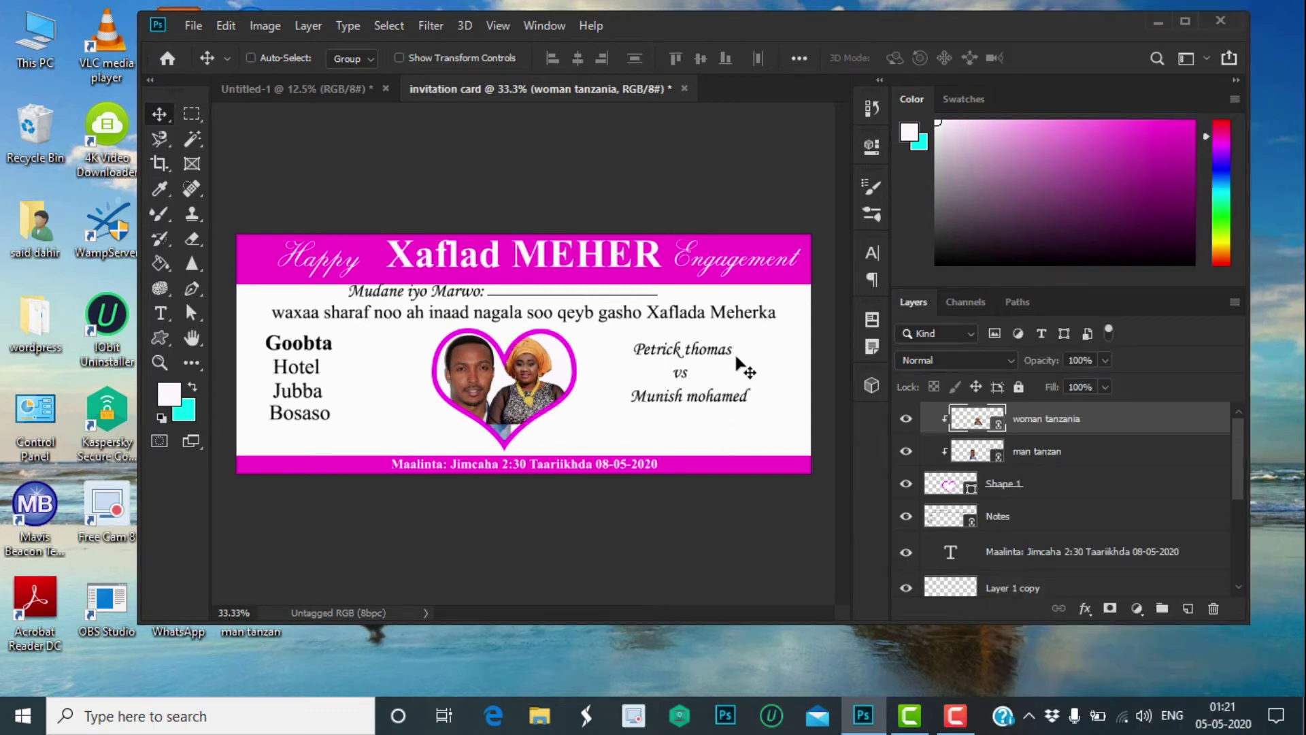
Step: Stretch the woman's photo taller and wider to fill the heart, nudging it right and down
key(Right)
key(Right)
key(Right)
key(Right)
key(Right)
key(Right)
key(Right)
key(Right)
key(Right)
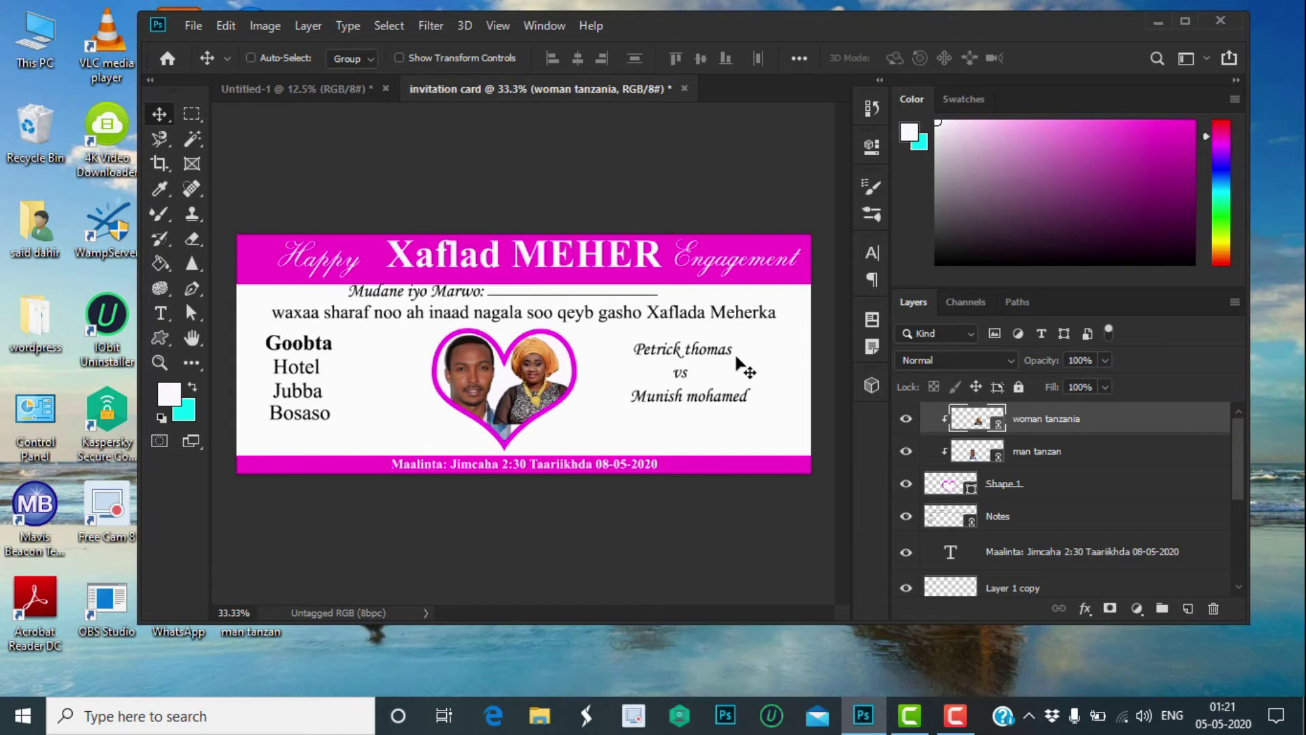
key(Right)
key(Right)
key(Right)
key(Right)
key(Right)
key(Right)
key(Right)
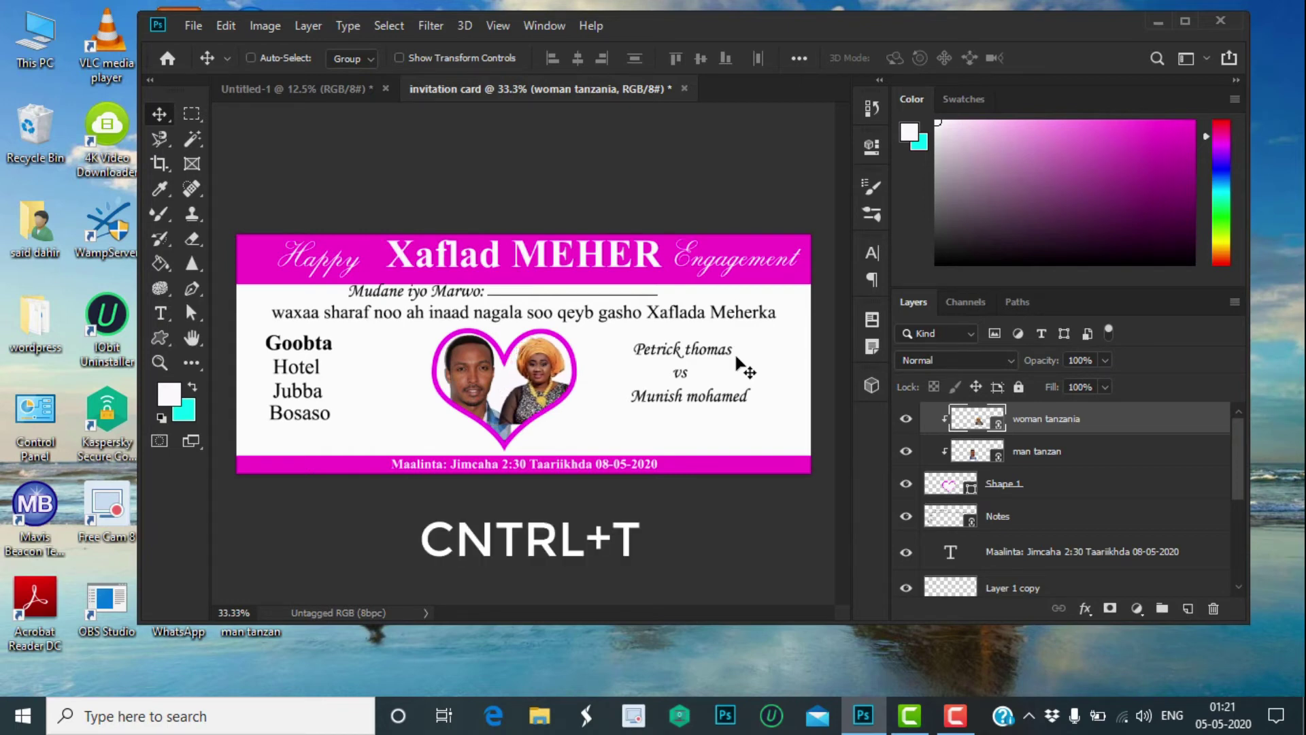
key(ctrl+t)
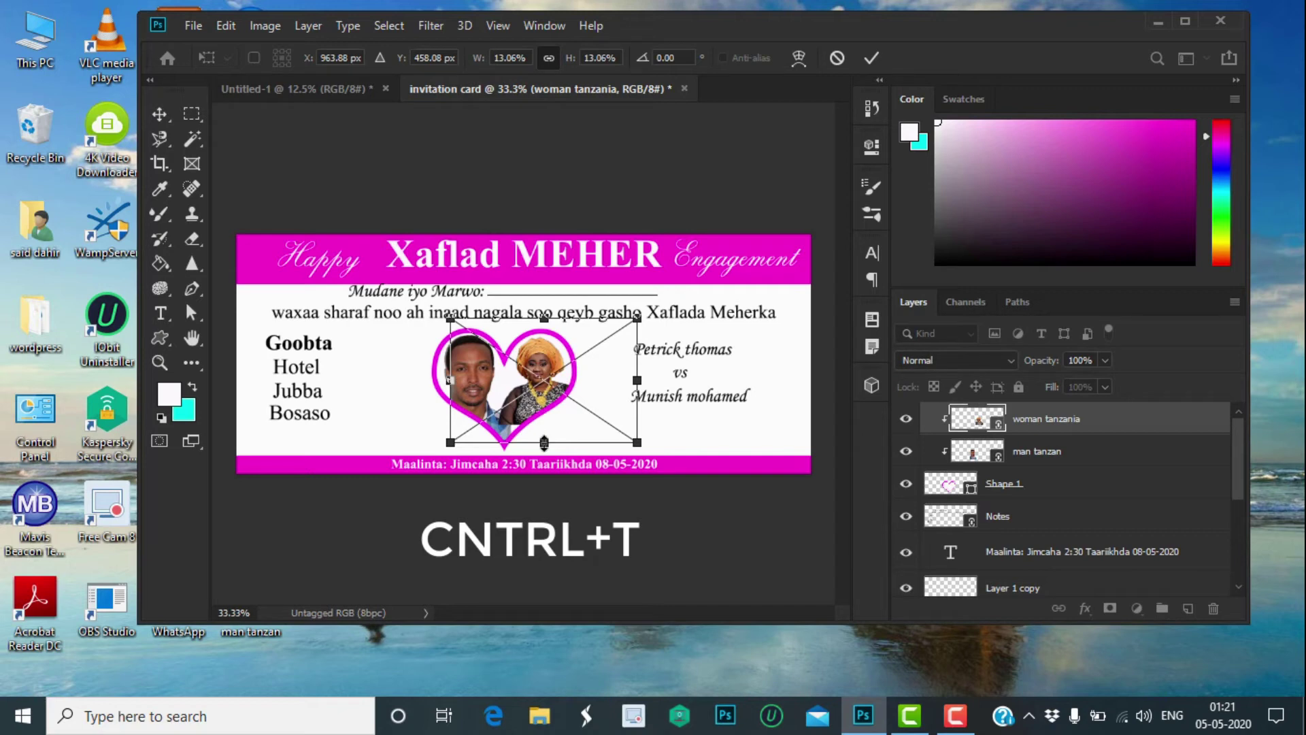
drag(544, 442, 544, 468)
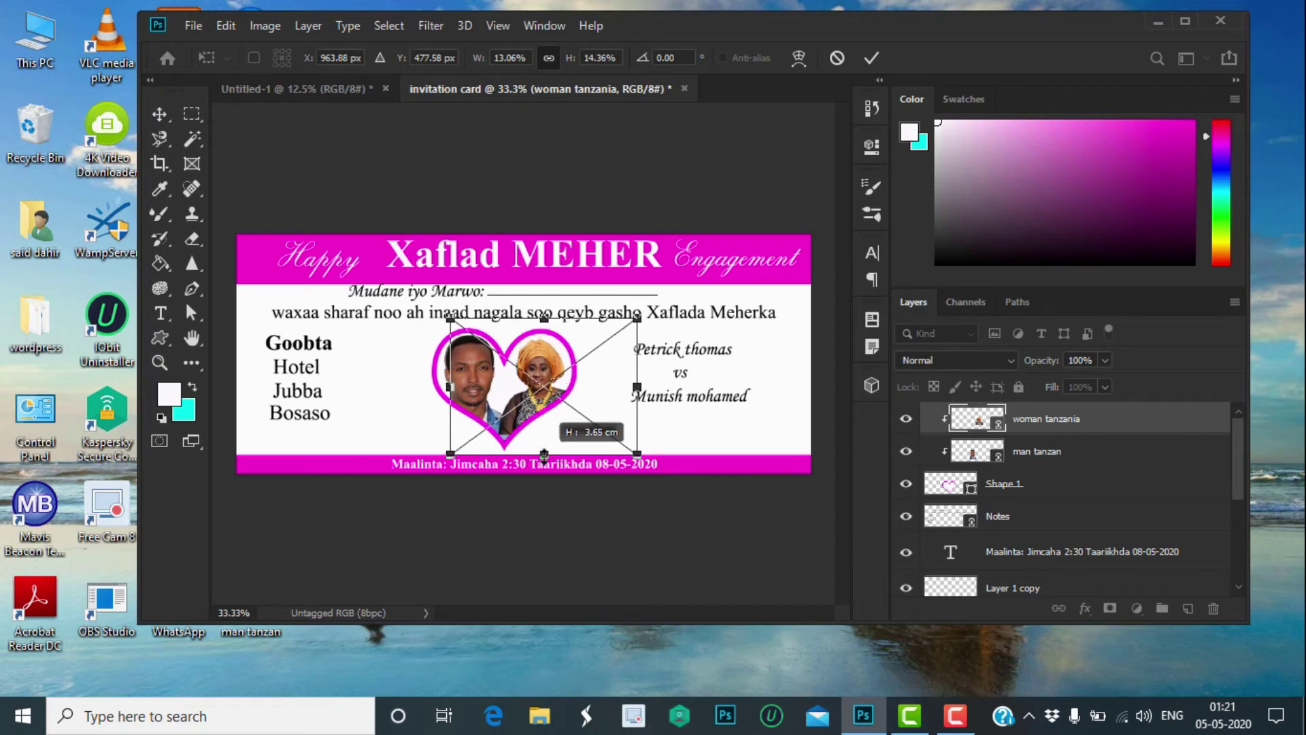
drag(544, 467, 544, 468)
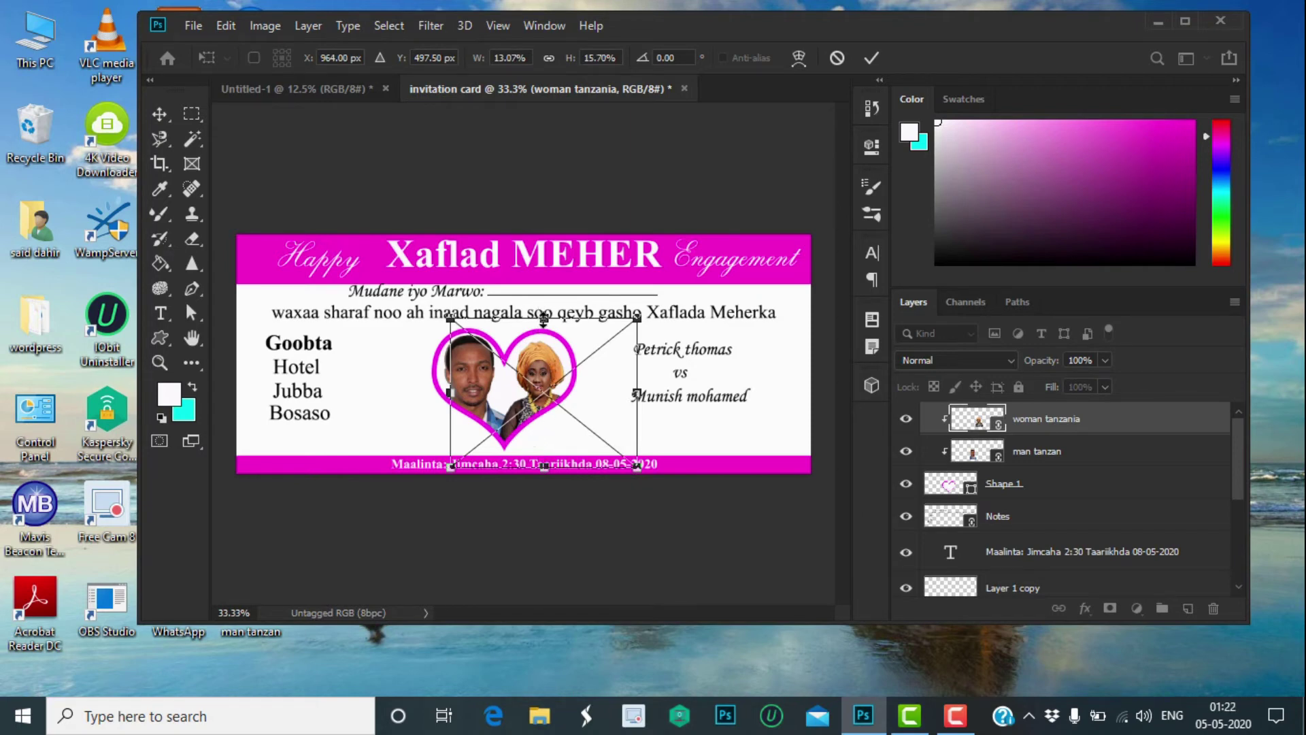
drag(544, 319, 544, 311)
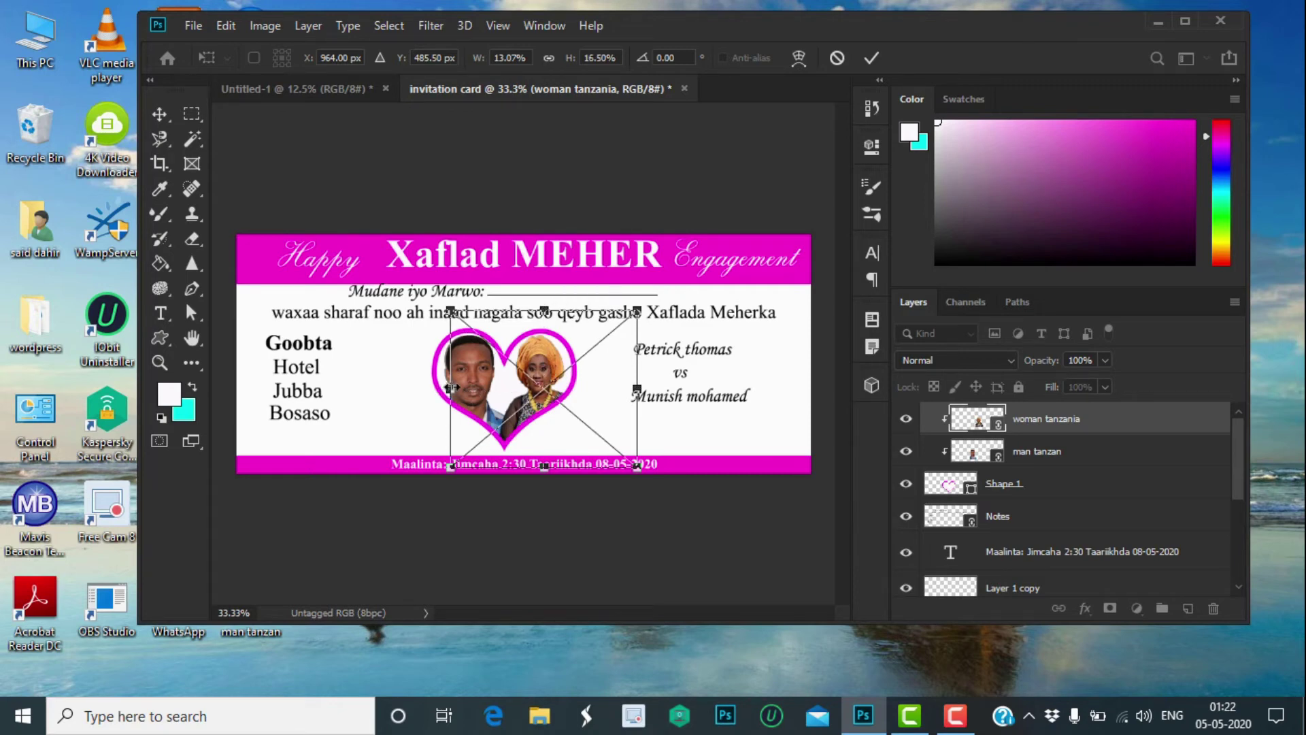
drag(449, 388, 437, 389)
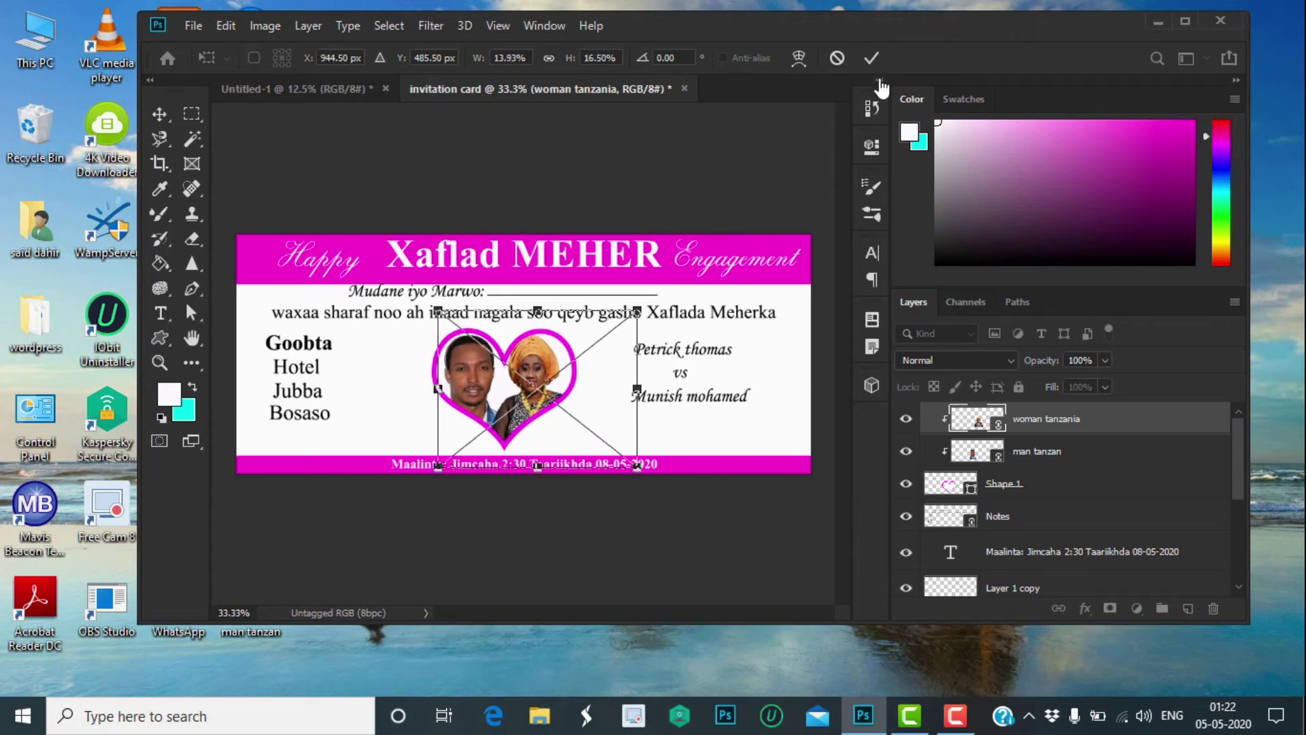
click(870, 57)
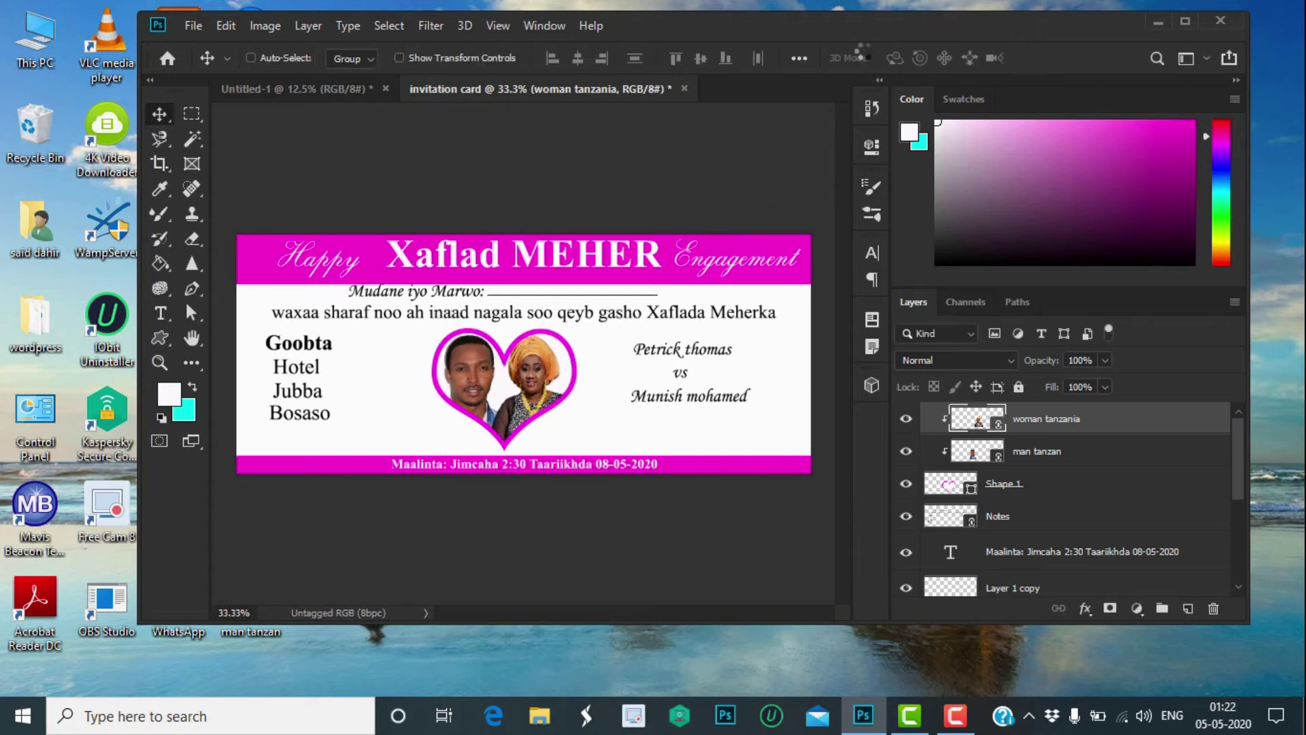
key(Down)
key(Right)
key(Down)
key(Right)
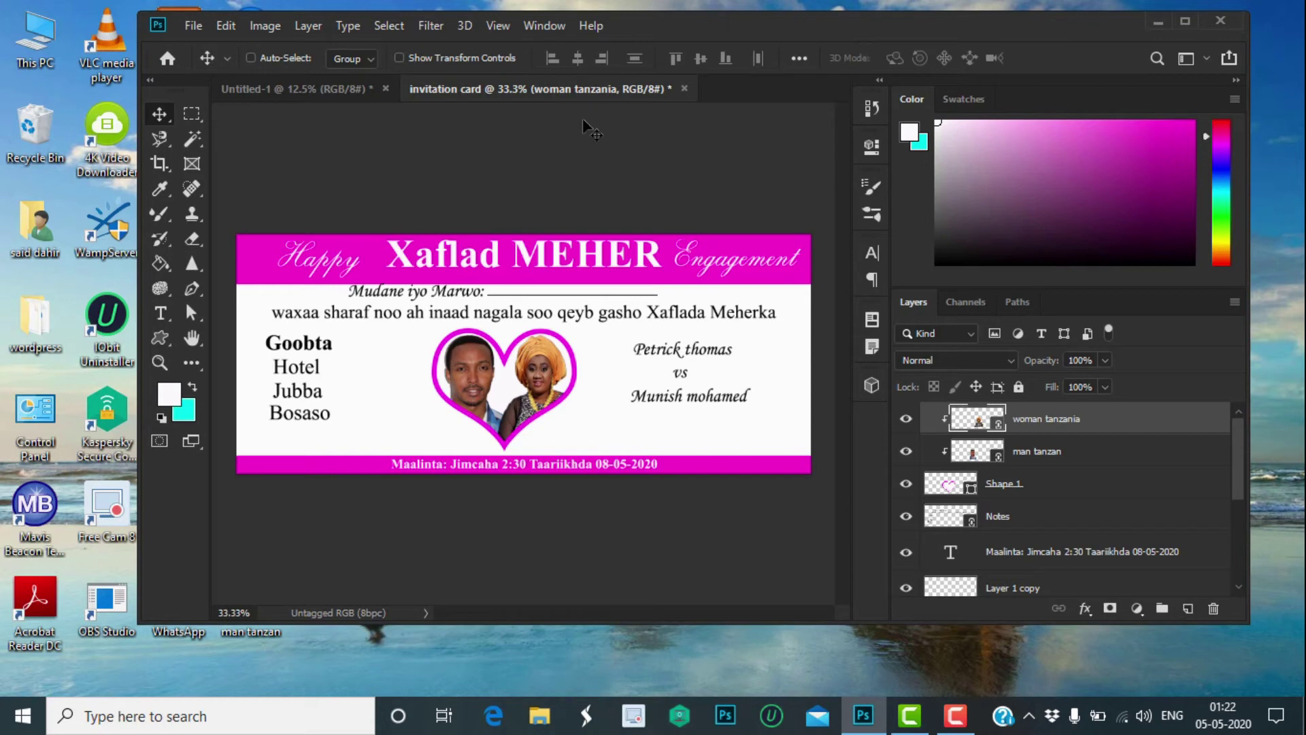
Step: Group the woman tanzania, man tanzan and Shape 1 layers into Group 1
ctrl+click(1062, 455)
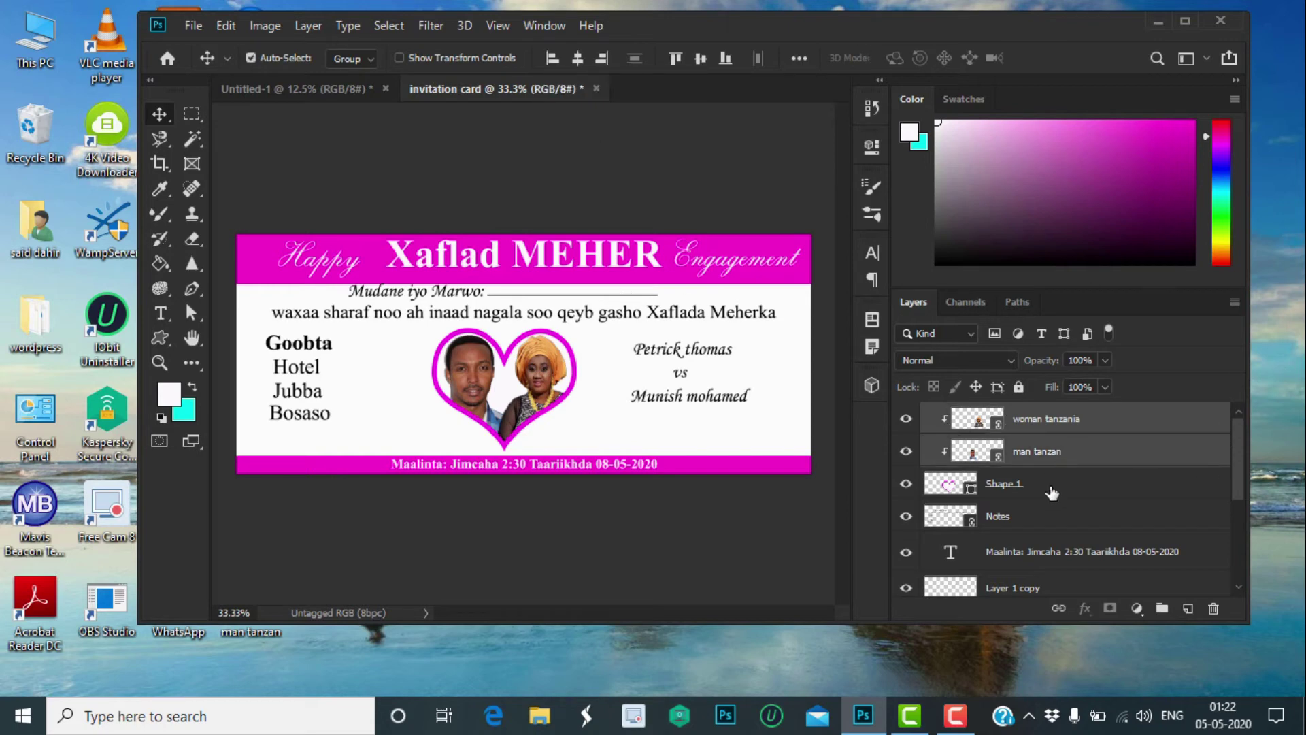
ctrl+click(1052, 491)
click(1161, 609)
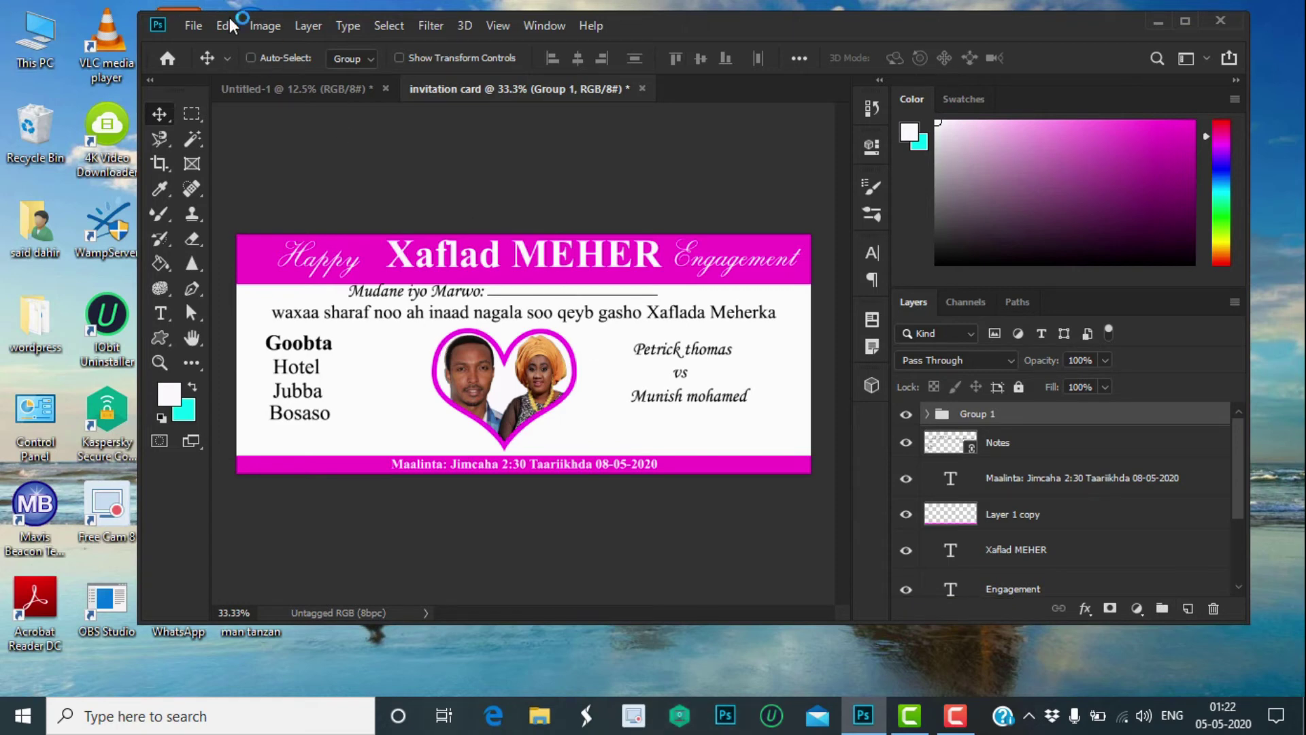
Step: Start placing another image file into the card from the File menu
click(226, 90)
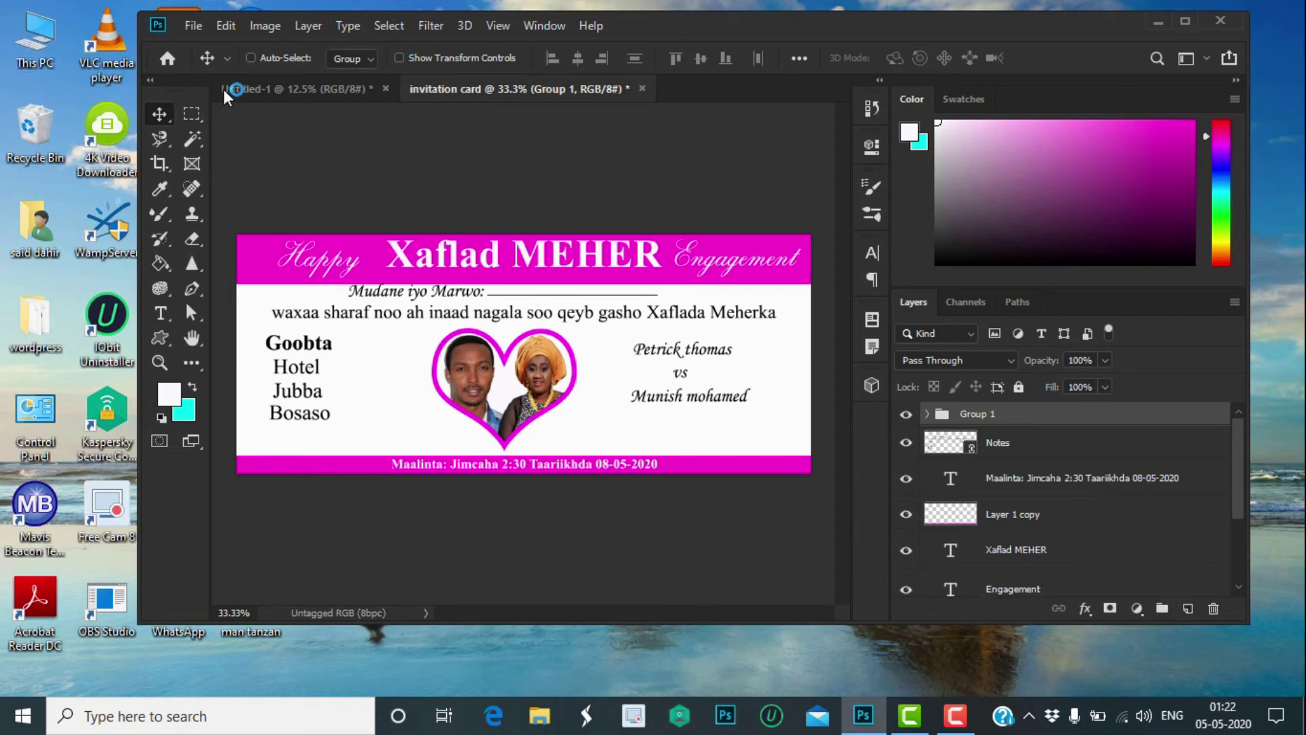
click(193, 26)
click(352, 407)
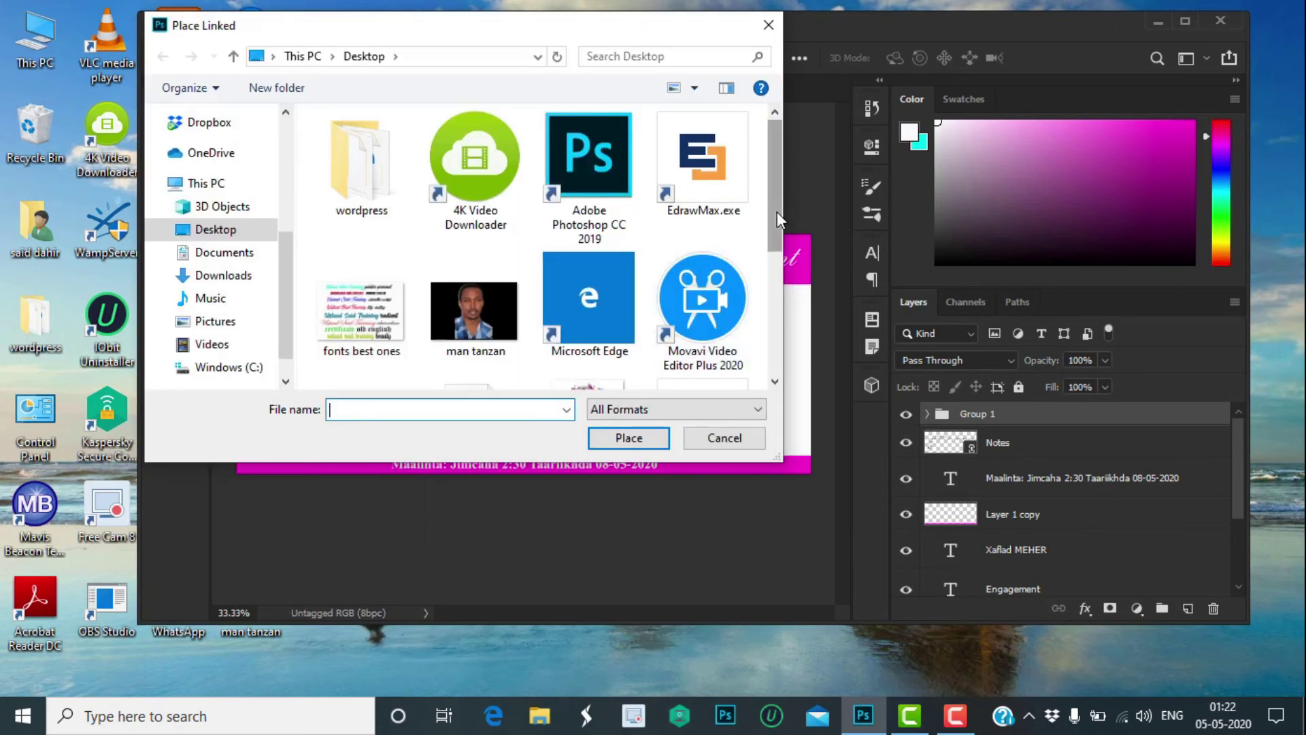
Step: Place the 'ubax' flower vase image, shrink it, and position it left of the heart
drag(777, 211, 778, 300)
click(577, 261)
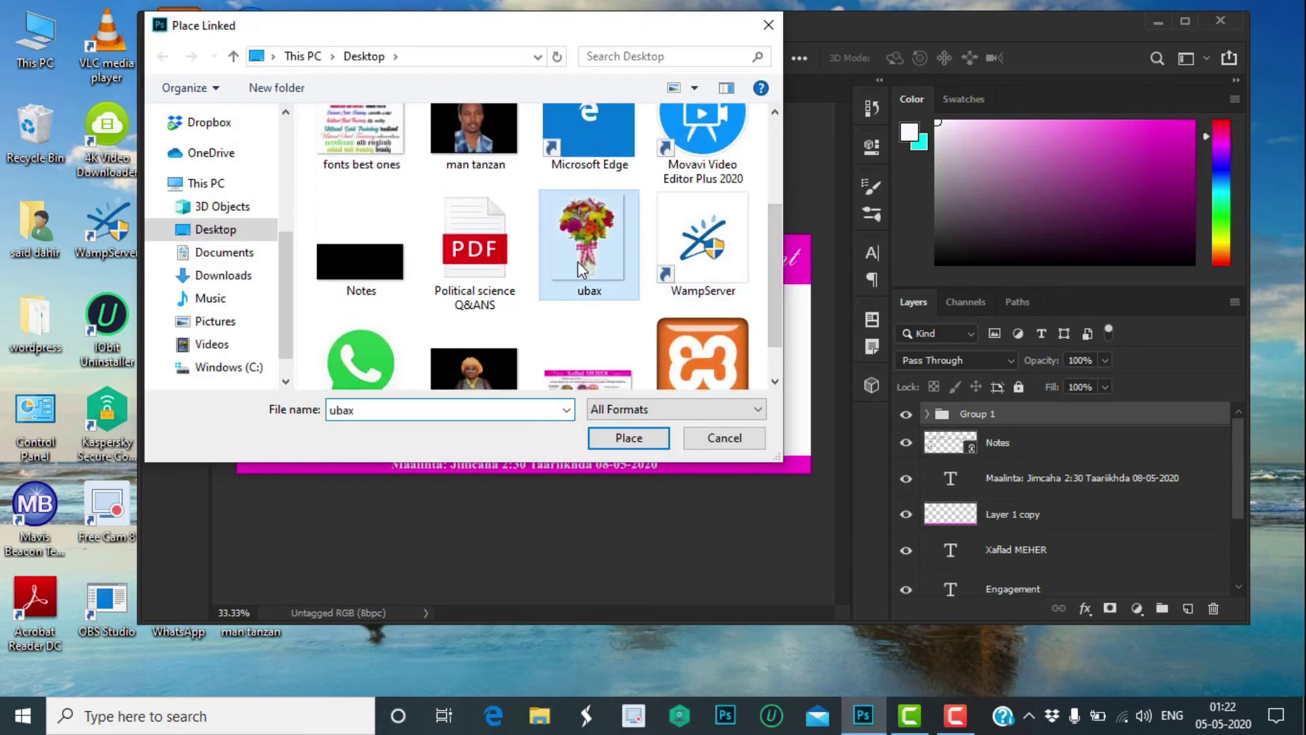
click(633, 441)
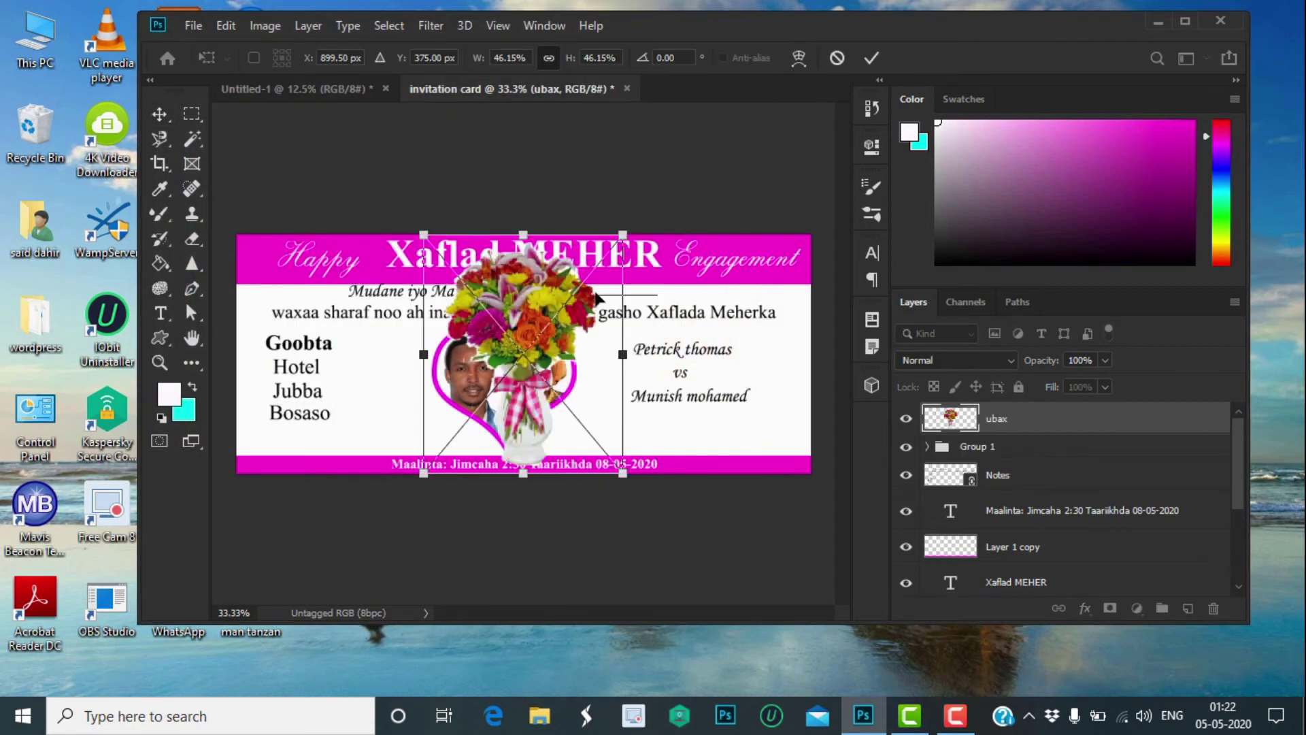
mouse_move(623, 233)
mouse_down()
mouse_move(578, 338)
mouse_move(541, 334)
mouse_up()
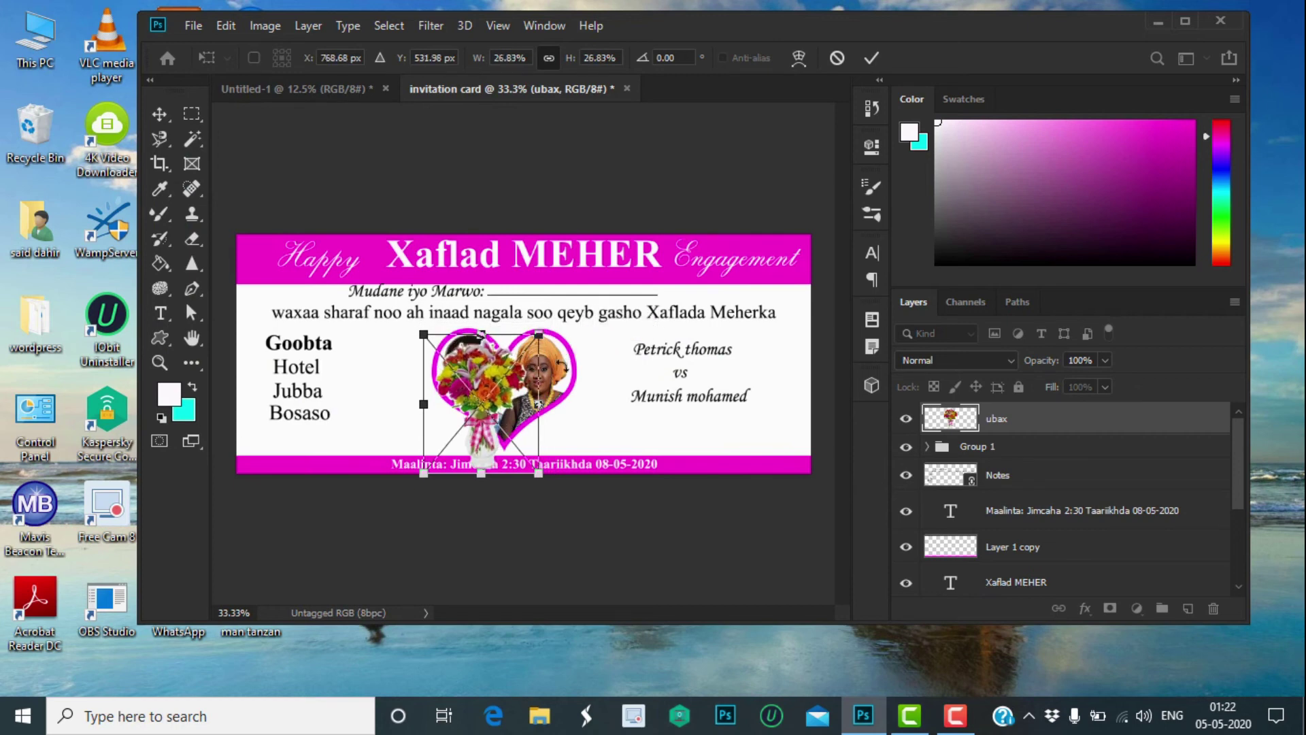
drag(496, 408, 409, 376)
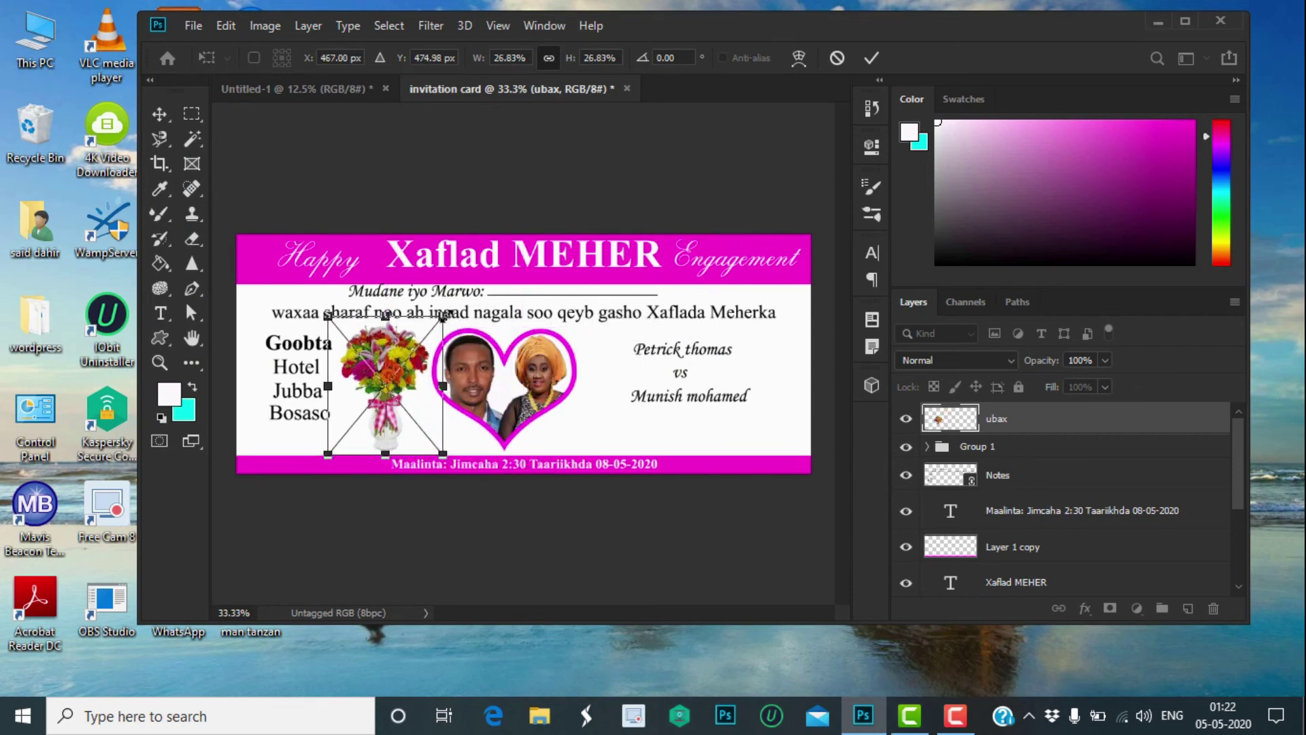
drag(443, 315, 435, 325)
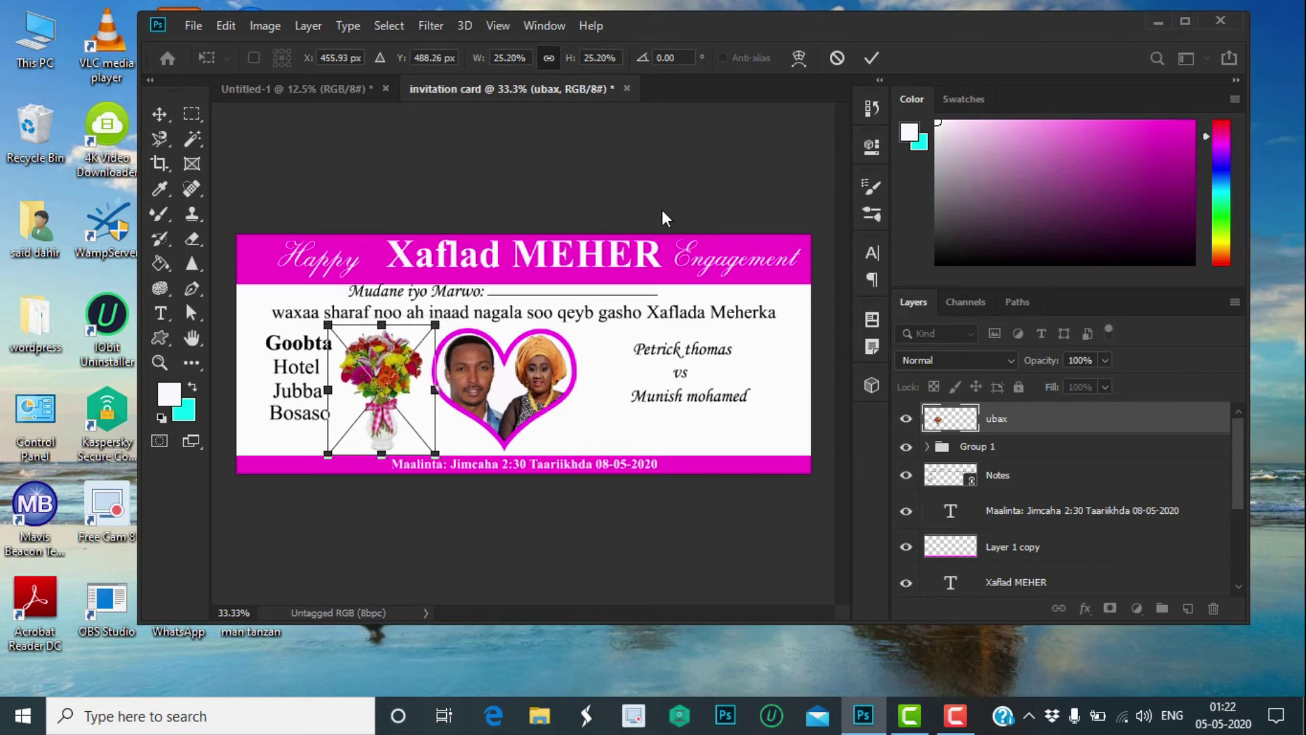
click(873, 60)
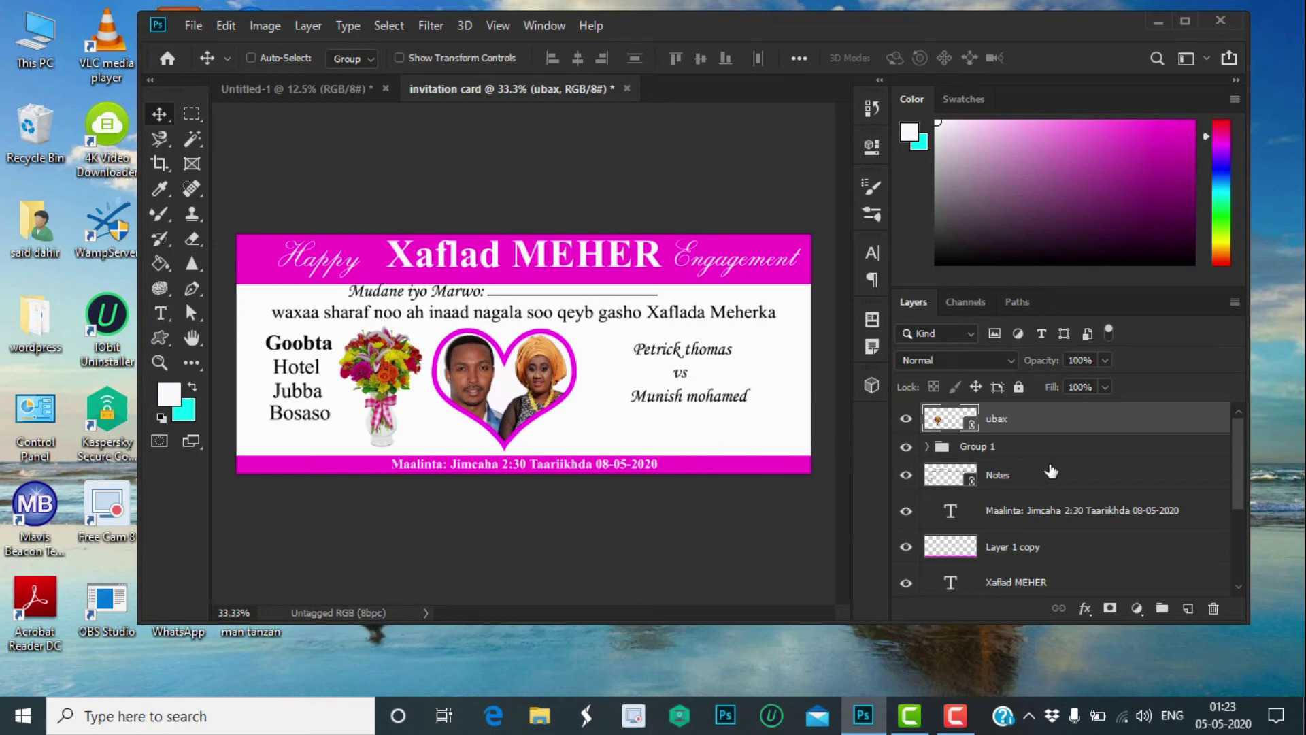
Step: Stretch Group 1's heart photo frame wider from its right-middle handle in two transforms
click(1028, 448)
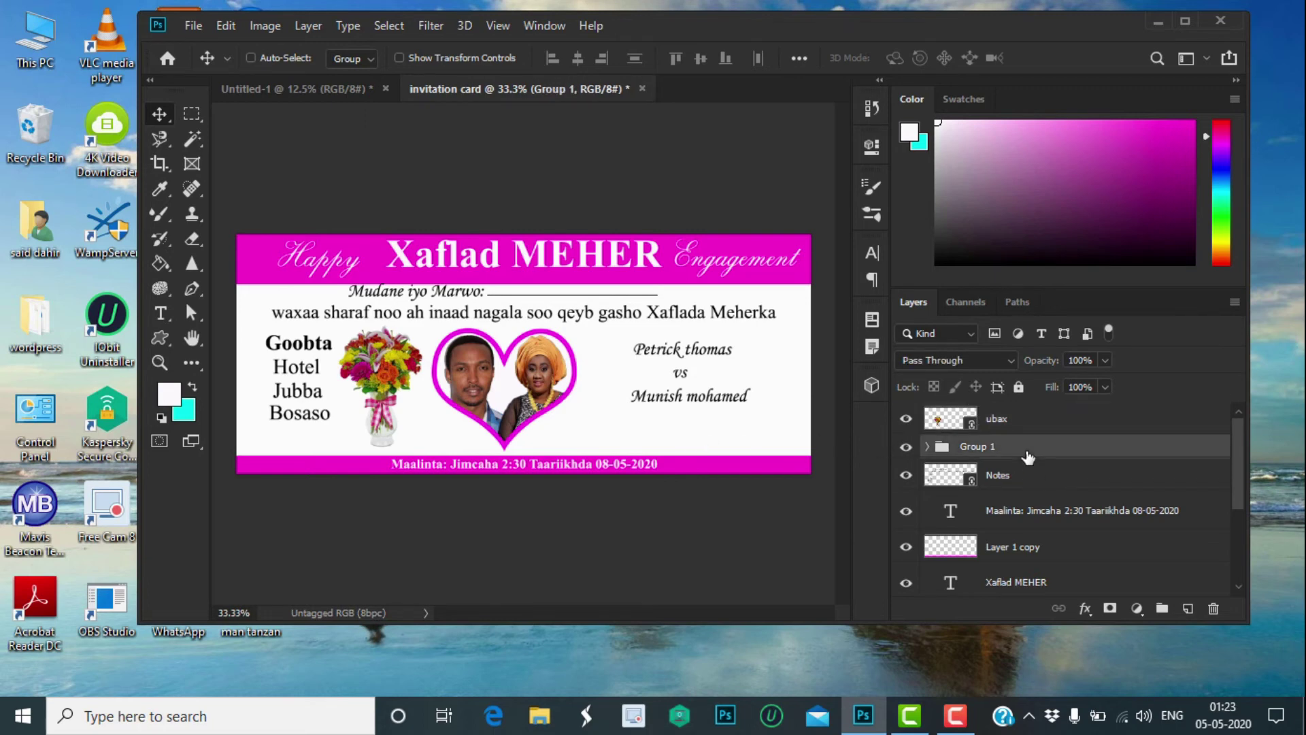
key(ctrl+t)
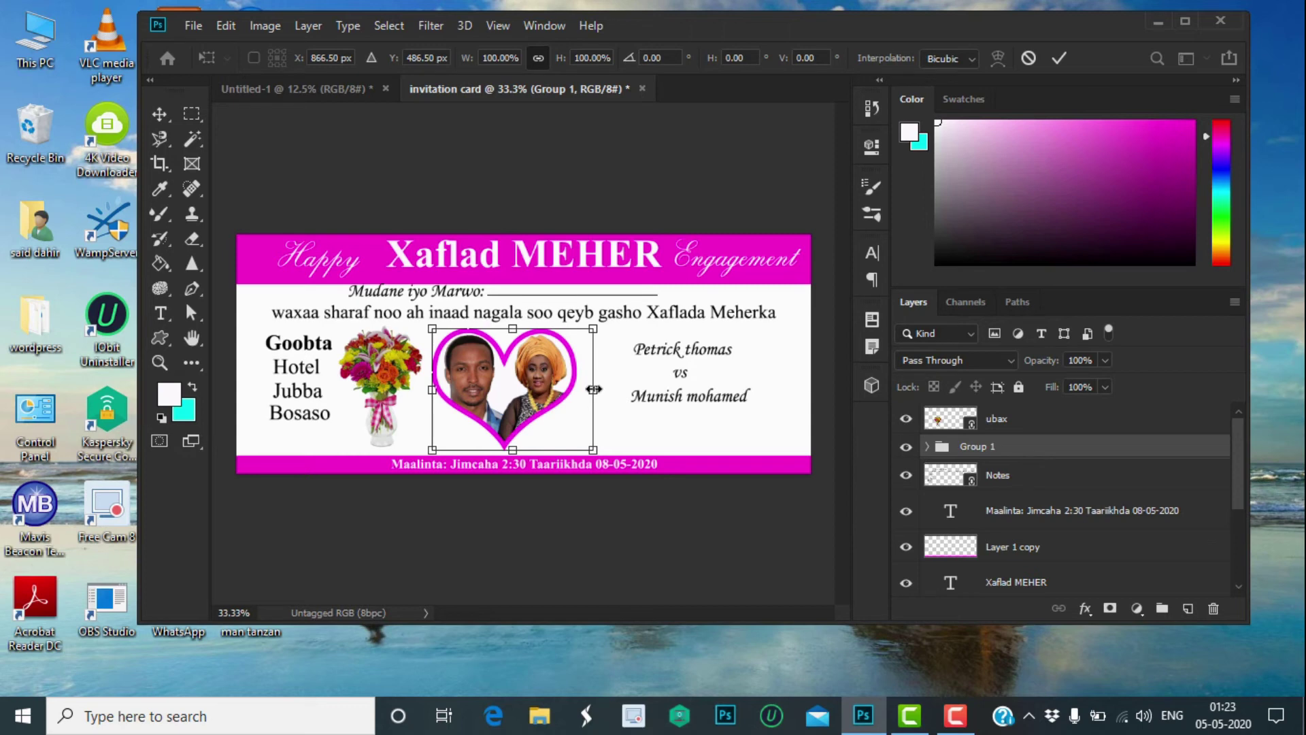
drag(594, 389, 604, 390)
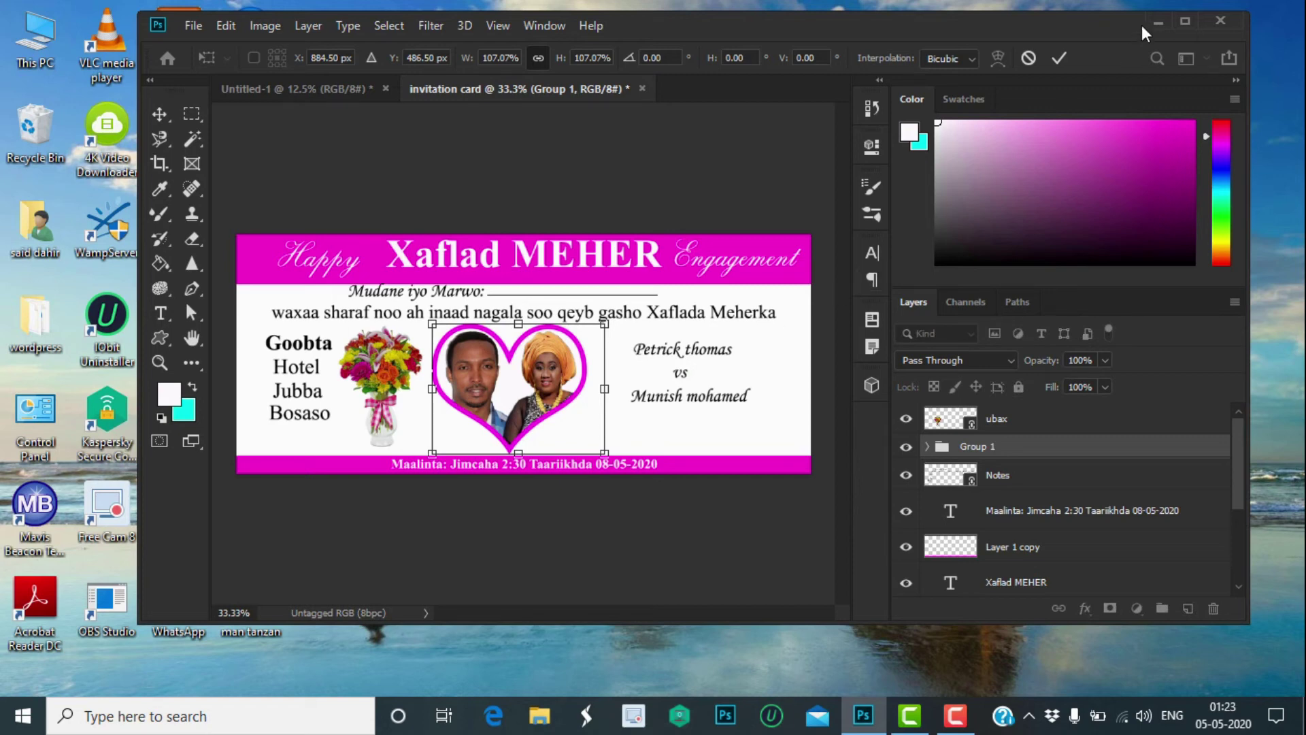
click(1064, 60)
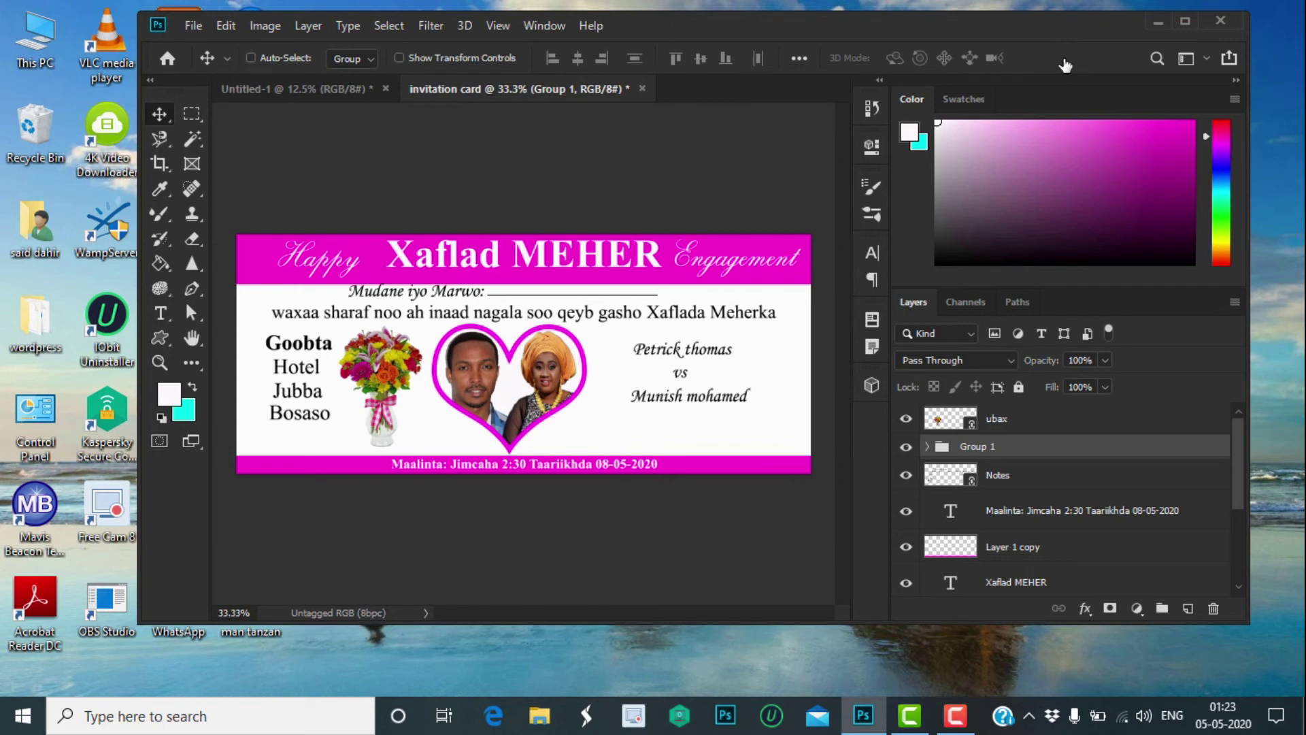
key(ctrl+t)
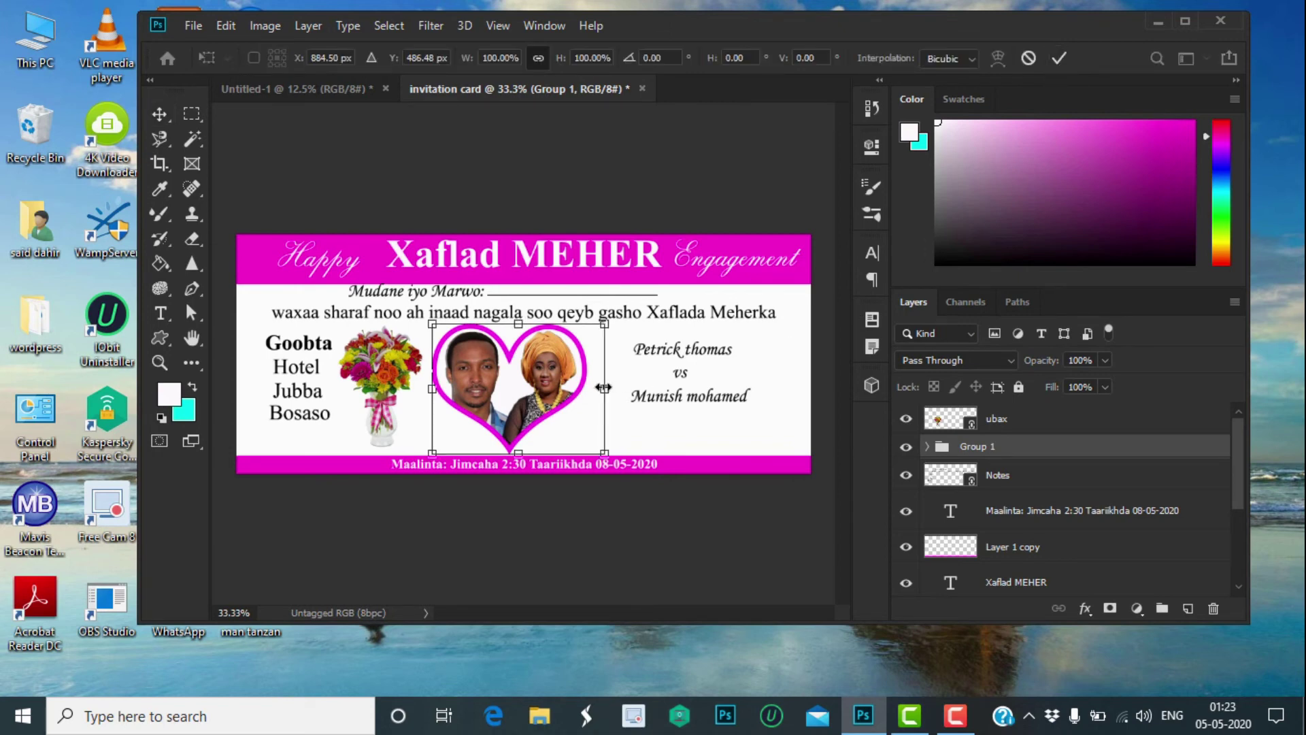
drag(603, 387, 610, 388)
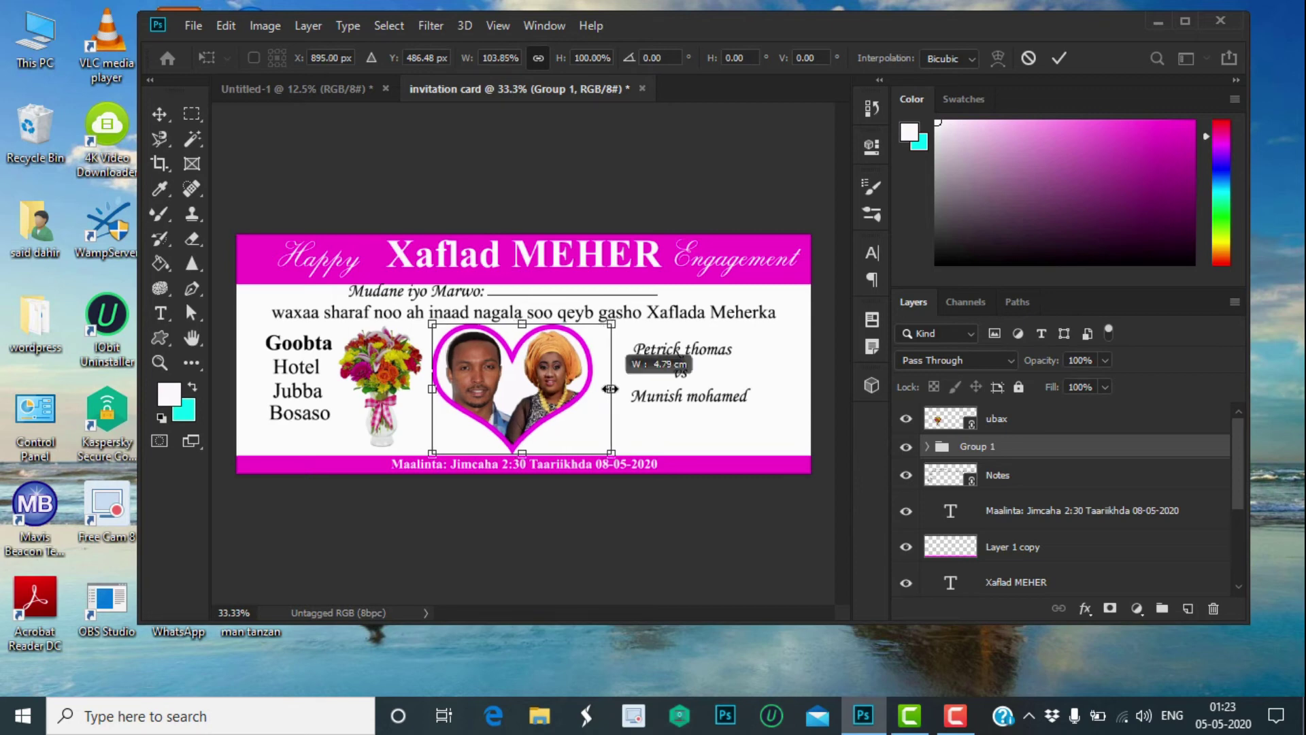
drag(609, 389, 626, 391)
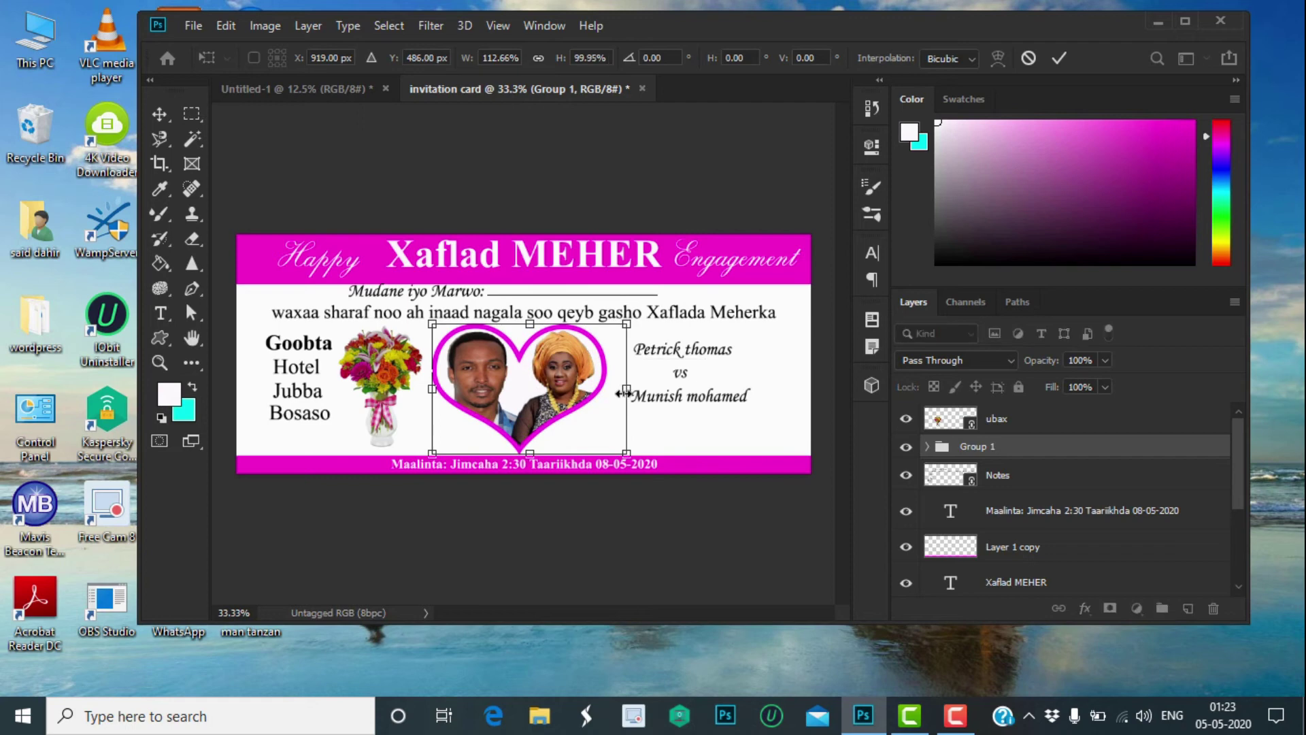
click(1058, 60)
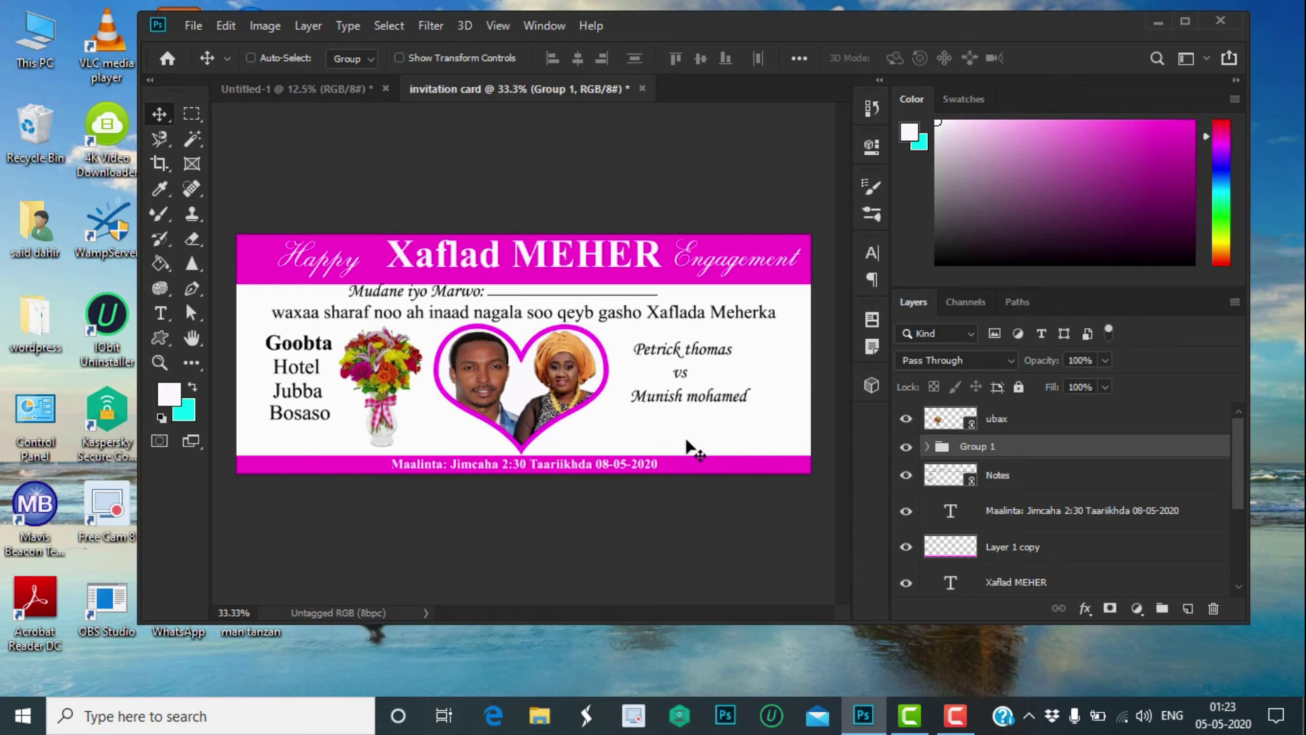
Step: Add a 100 px heart under the names above the ubax layer, with magenta fill and no outline
click(1095, 426)
click(161, 337)
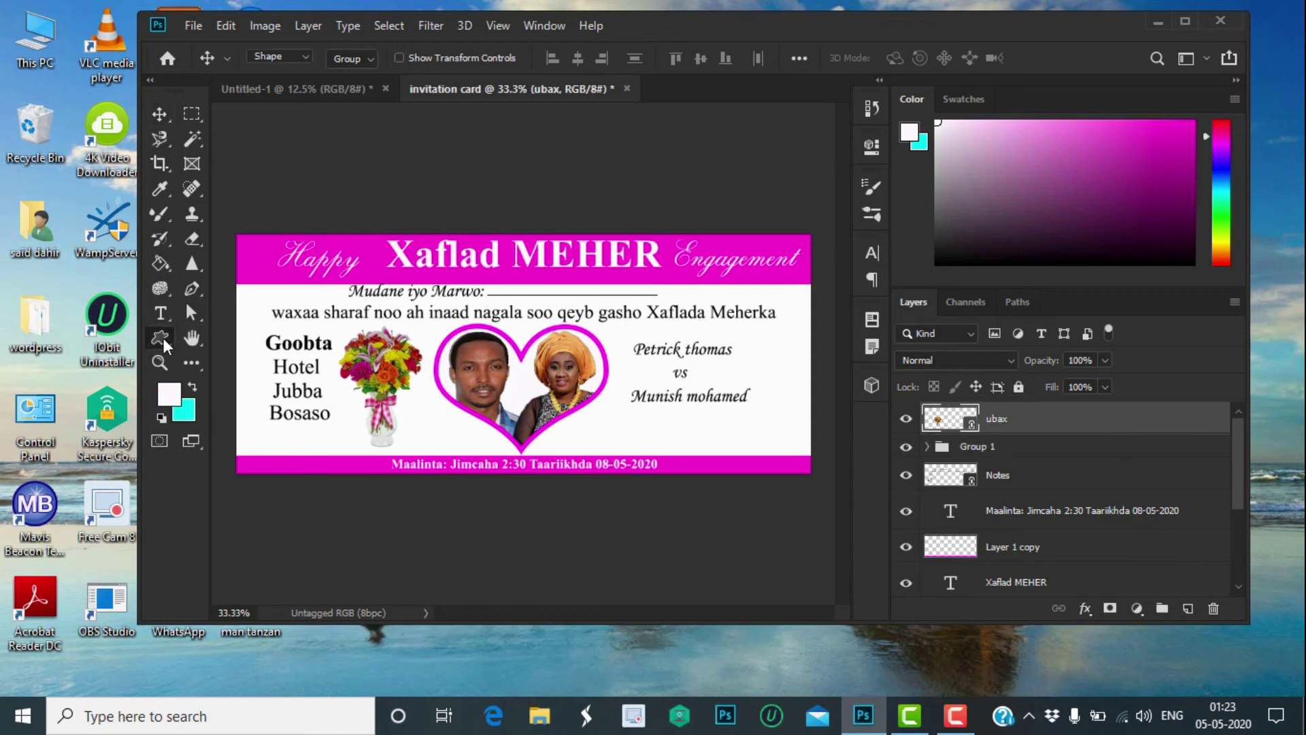
click(619, 431)
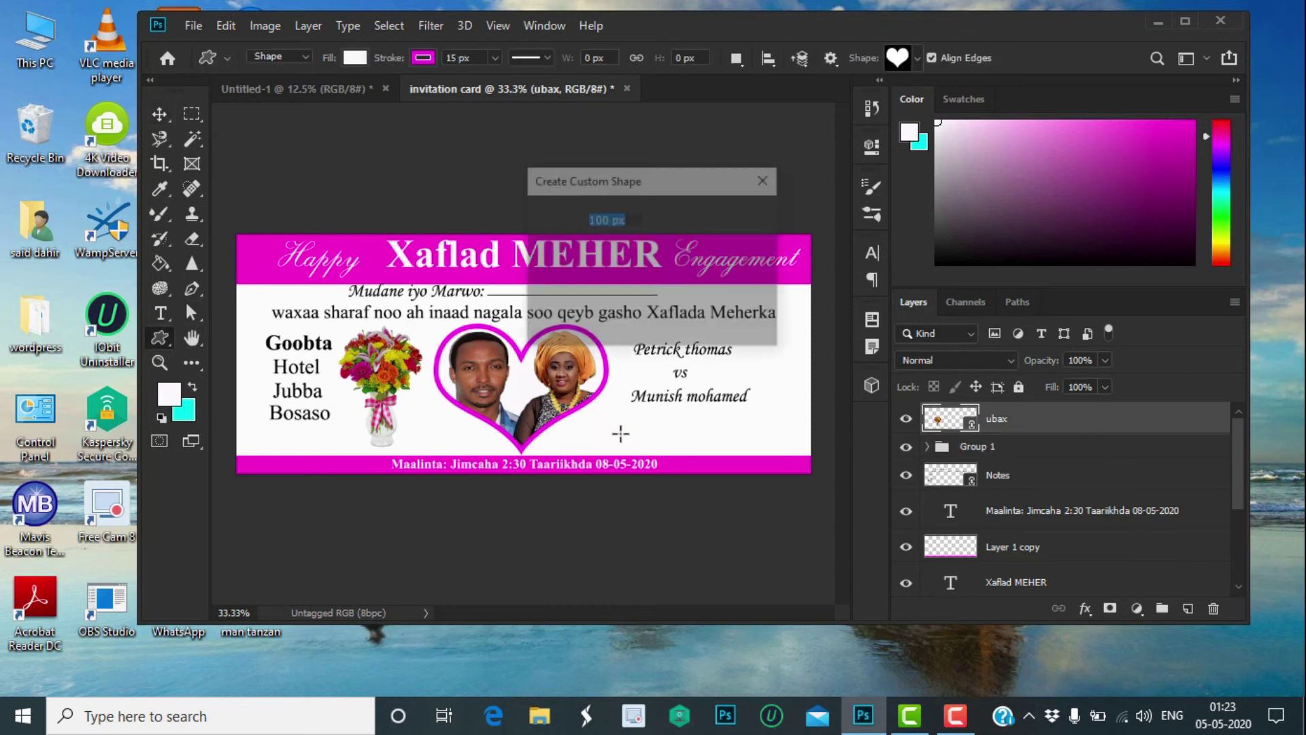
click(602, 324)
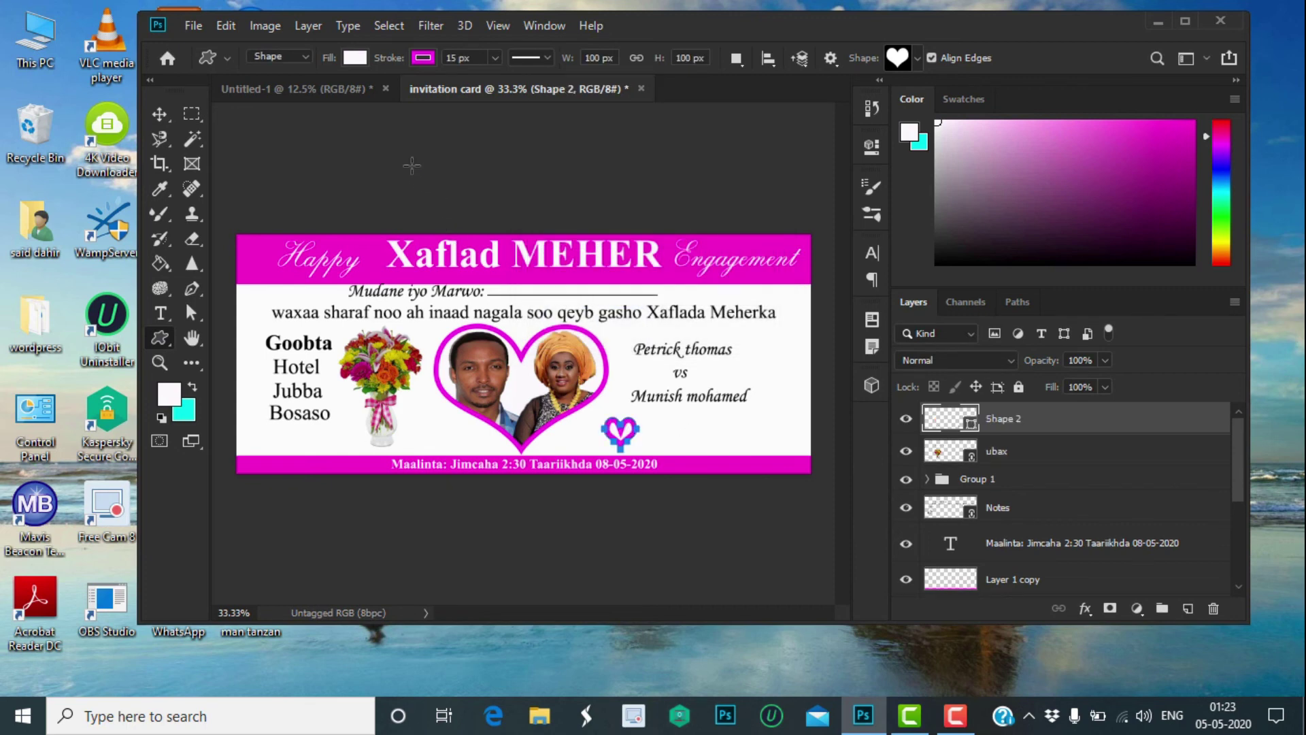
click(361, 59)
click(362, 62)
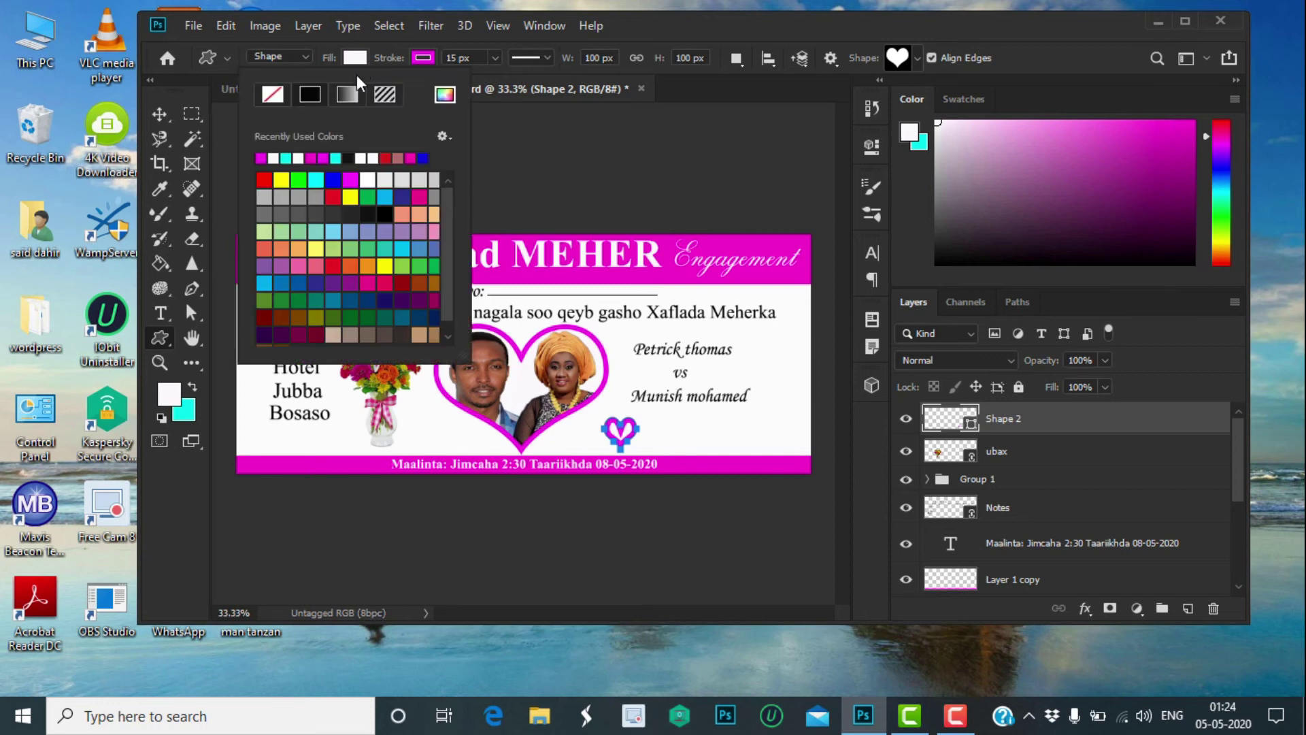
click(262, 157)
click(423, 59)
click(423, 59)
click(423, 59)
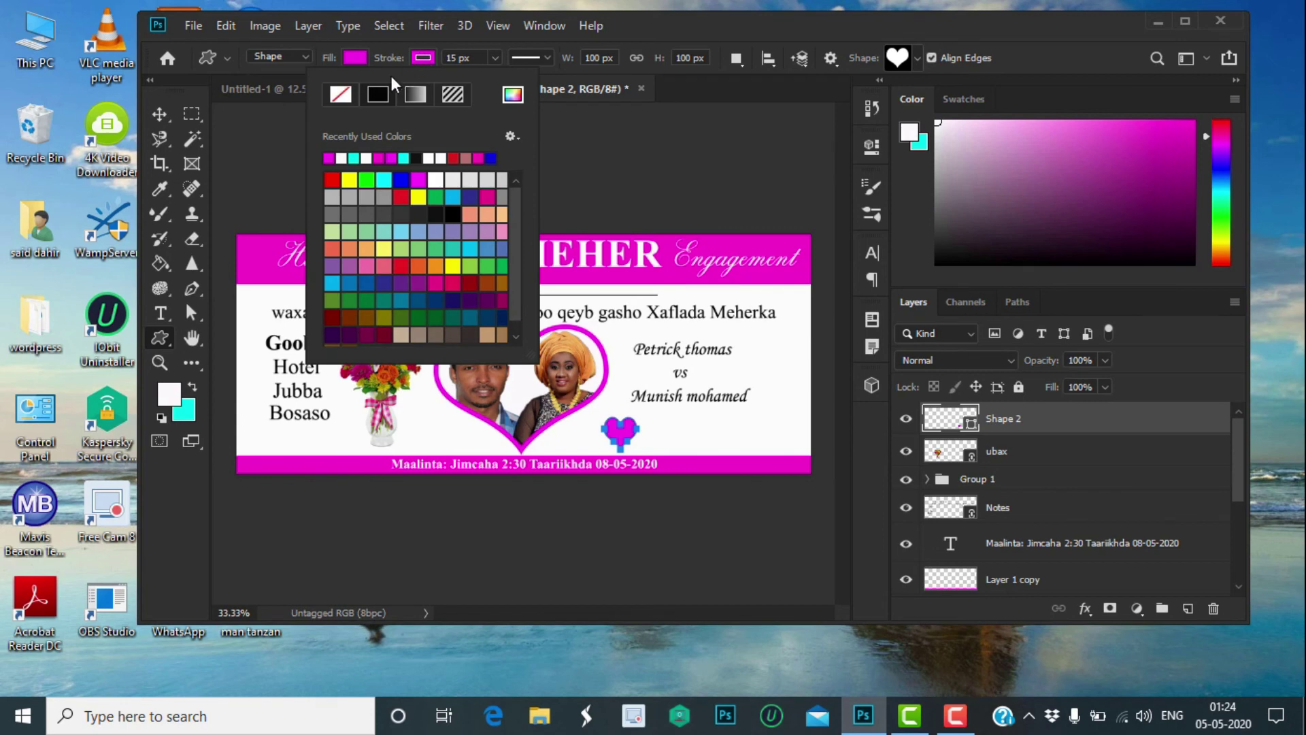
click(336, 97)
click(159, 111)
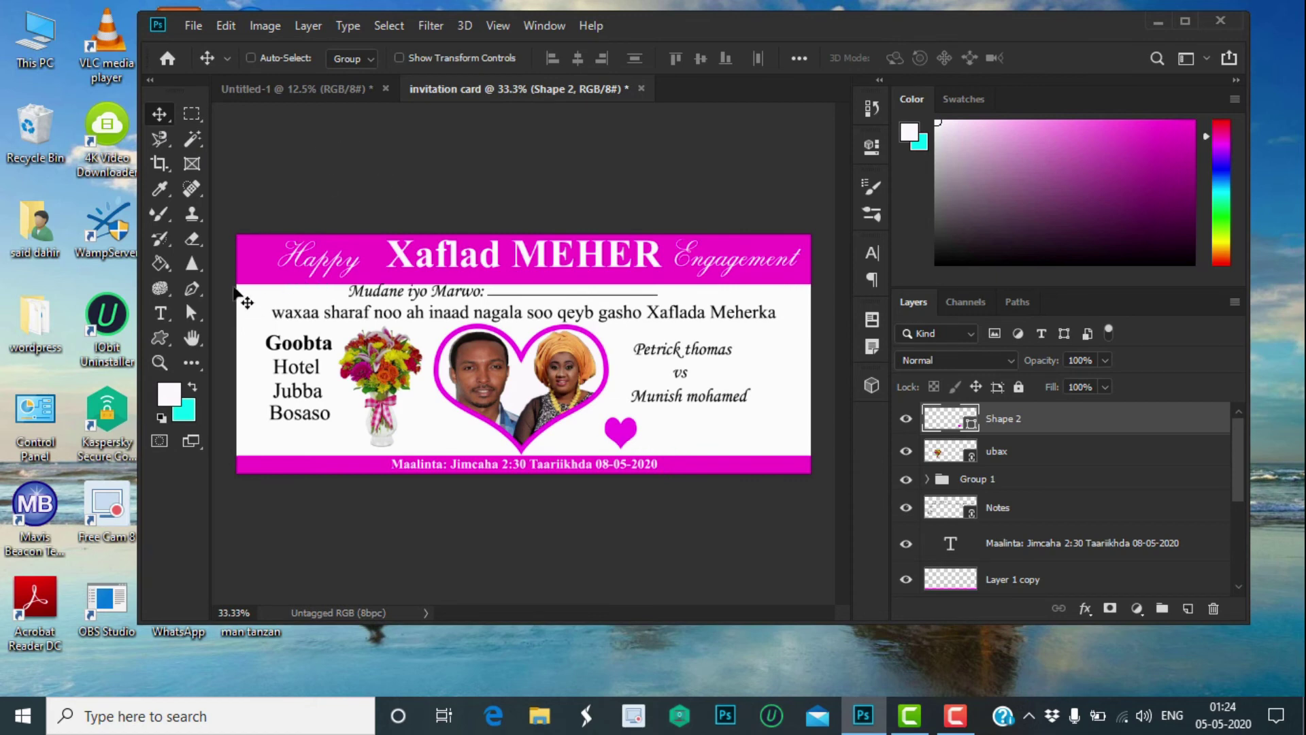
Step: Add second and third hearts in a row to its right and nudge the third into line
click(160, 336)
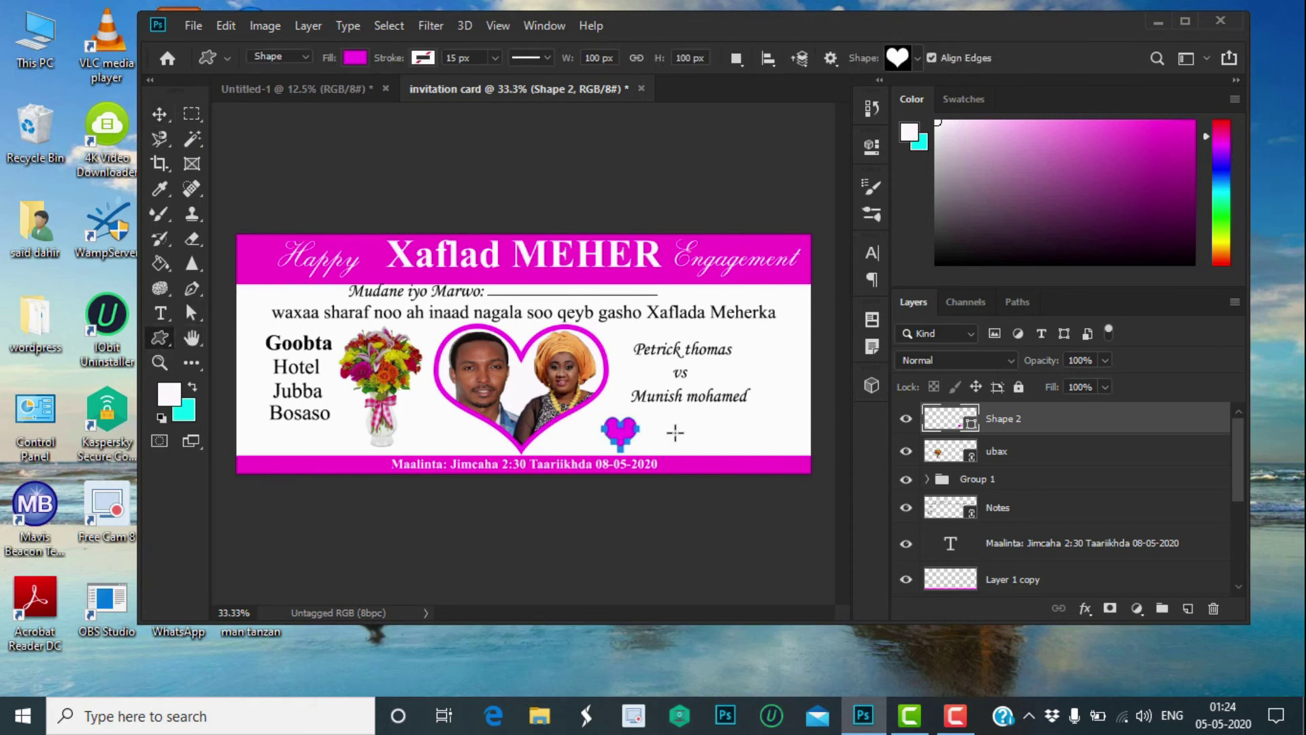
click(696, 430)
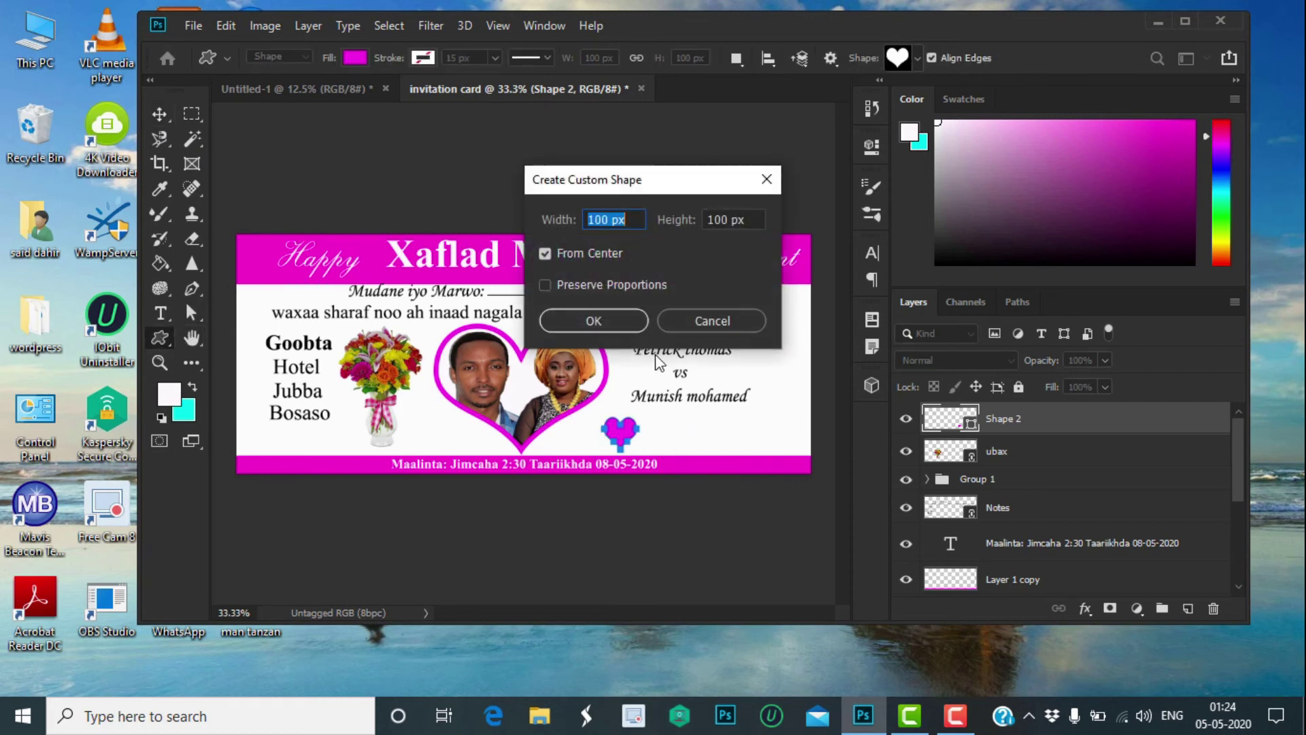
click(626, 329)
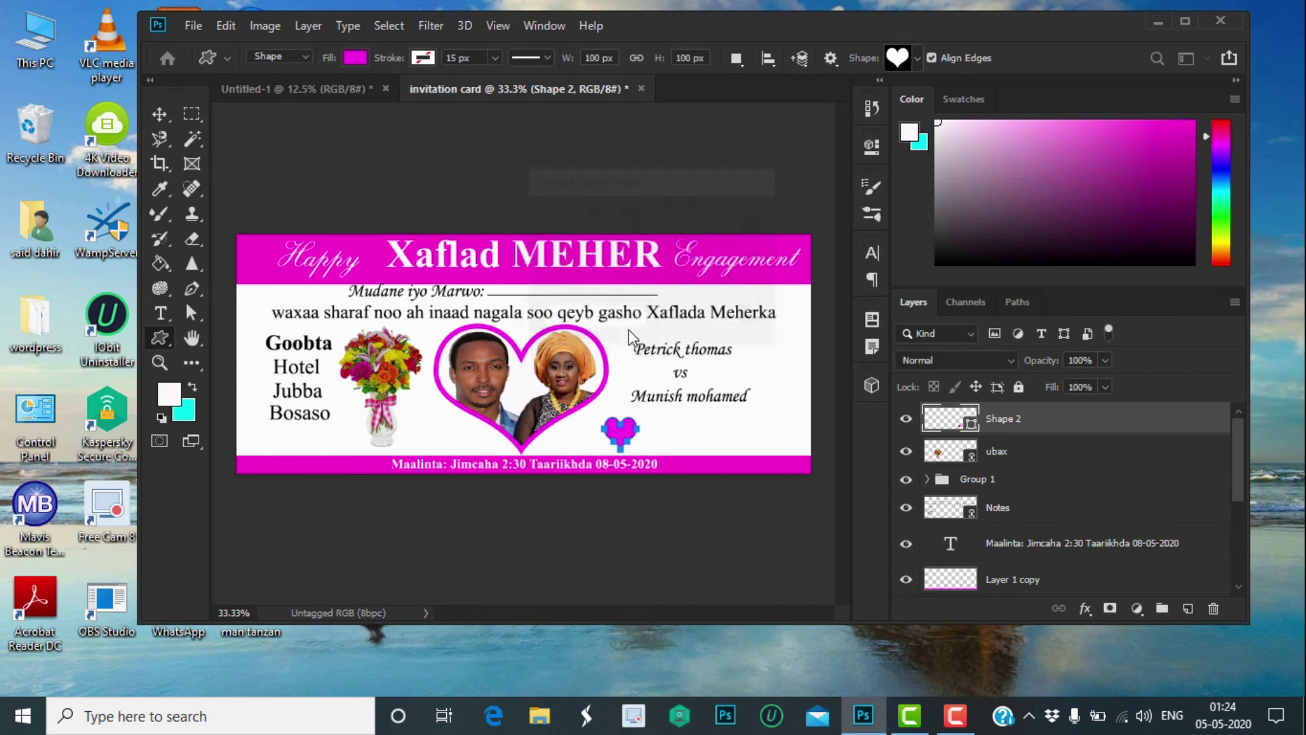
click(754, 430)
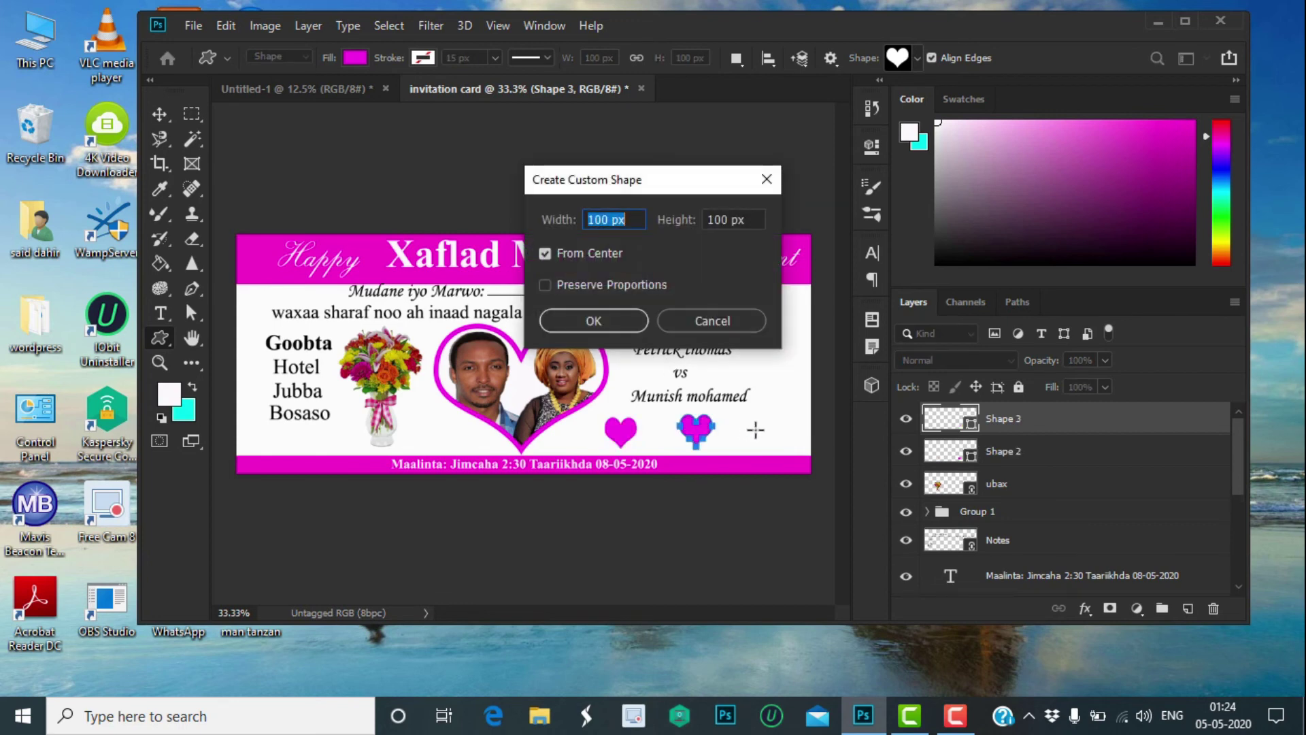
click(592, 321)
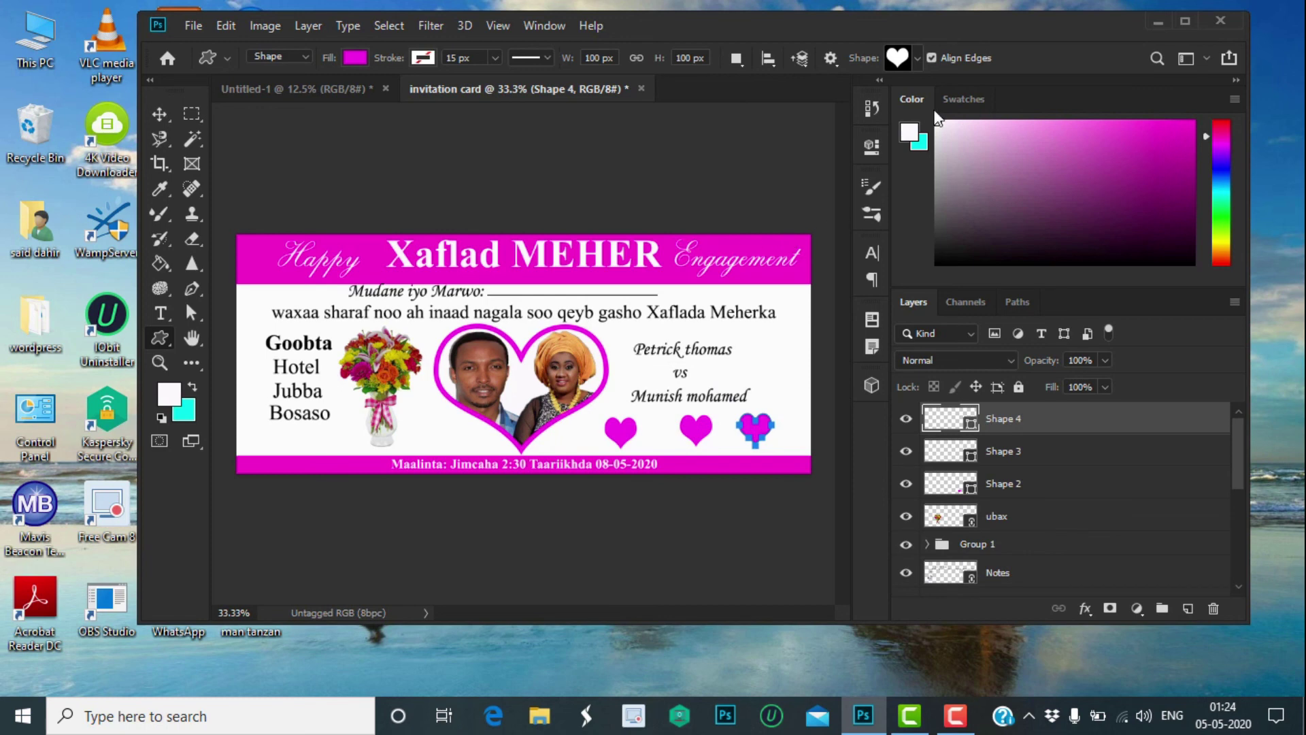
click(158, 111)
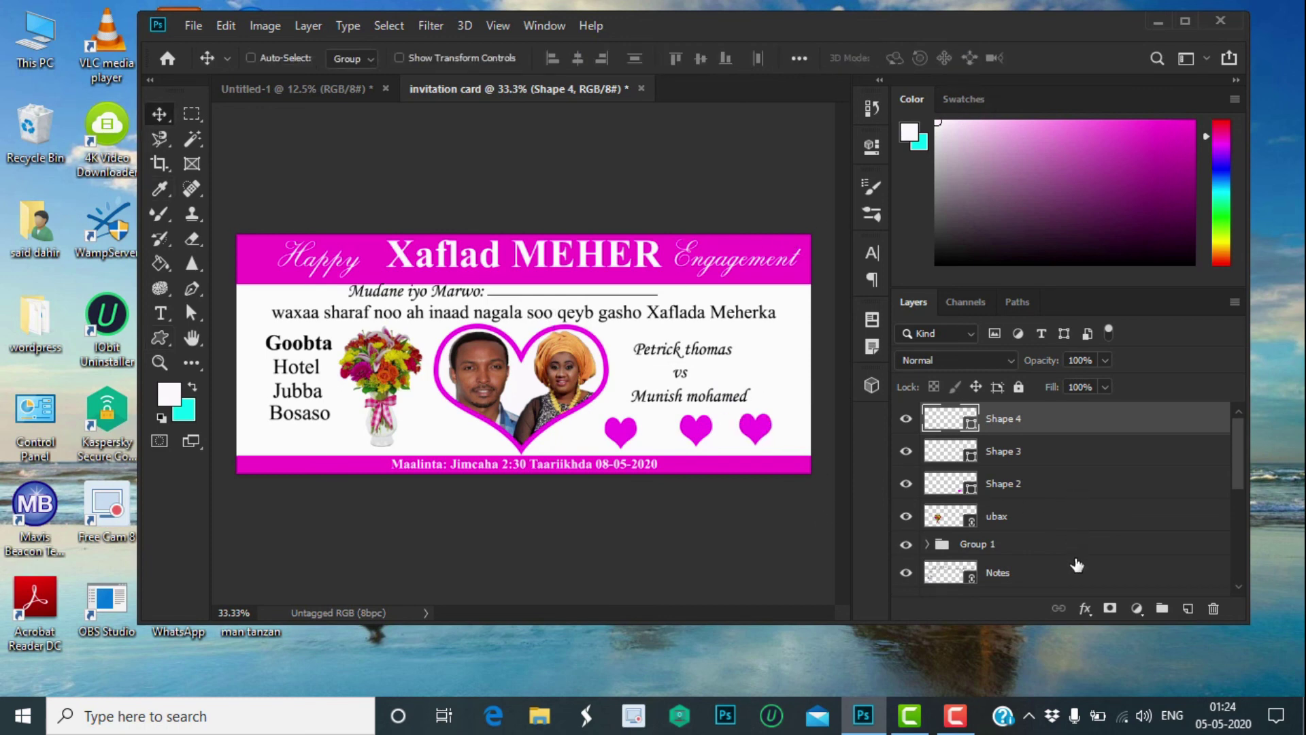
key(Down)
key(Down)
key(Down)
key(Left)
key(Left)
key(Left)
key(Left)
click(1032, 450)
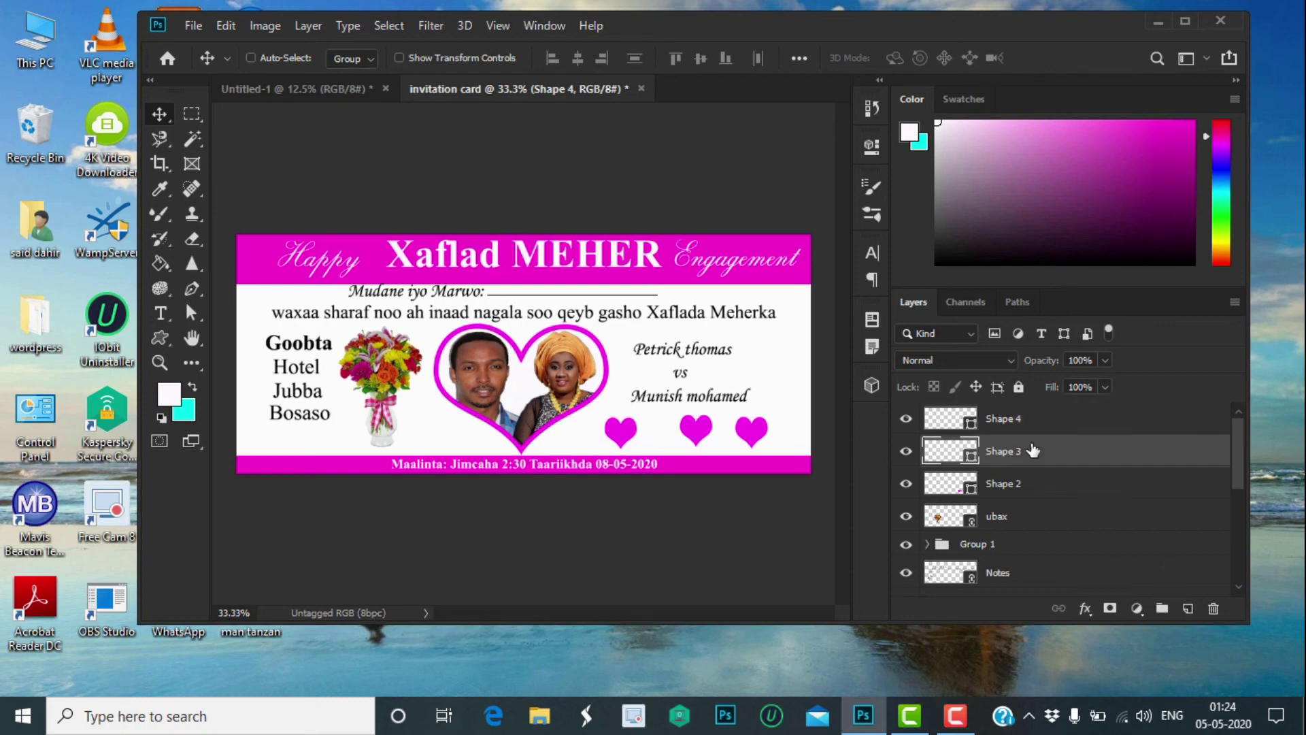
double_click(1032, 450)
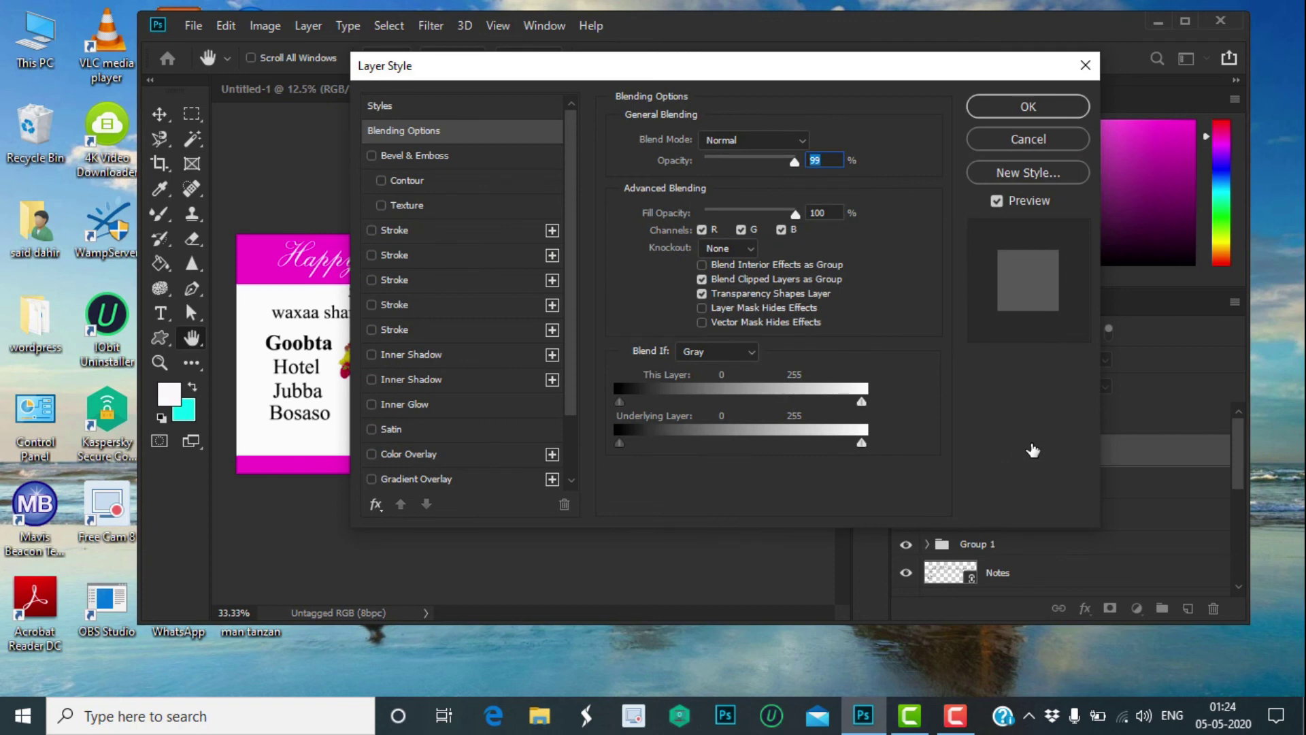
click(1083, 74)
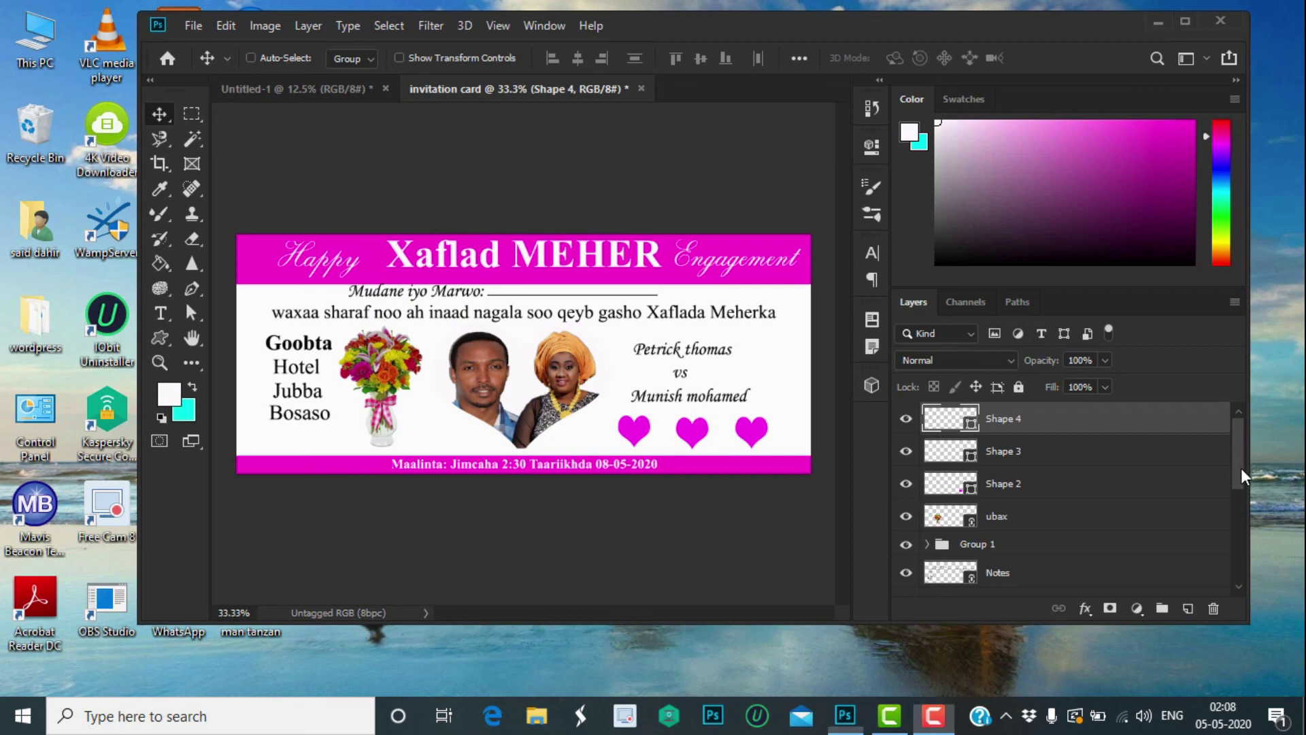
scroll(1242, 470, down, 5)
Step: Shorten the Layer 1 top magenta band slightly by dragging its bottom edge
drag(1242, 508, 1244, 547)
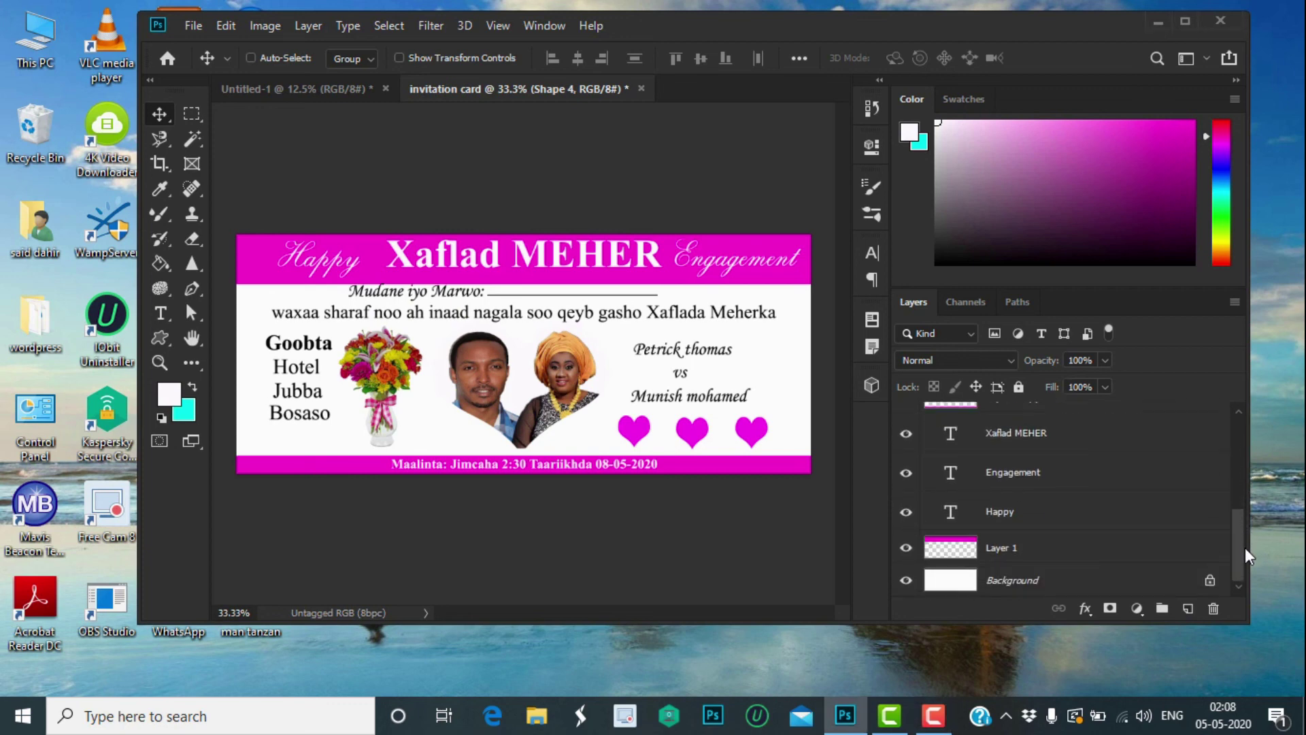
click(957, 559)
key(ctrl+t)
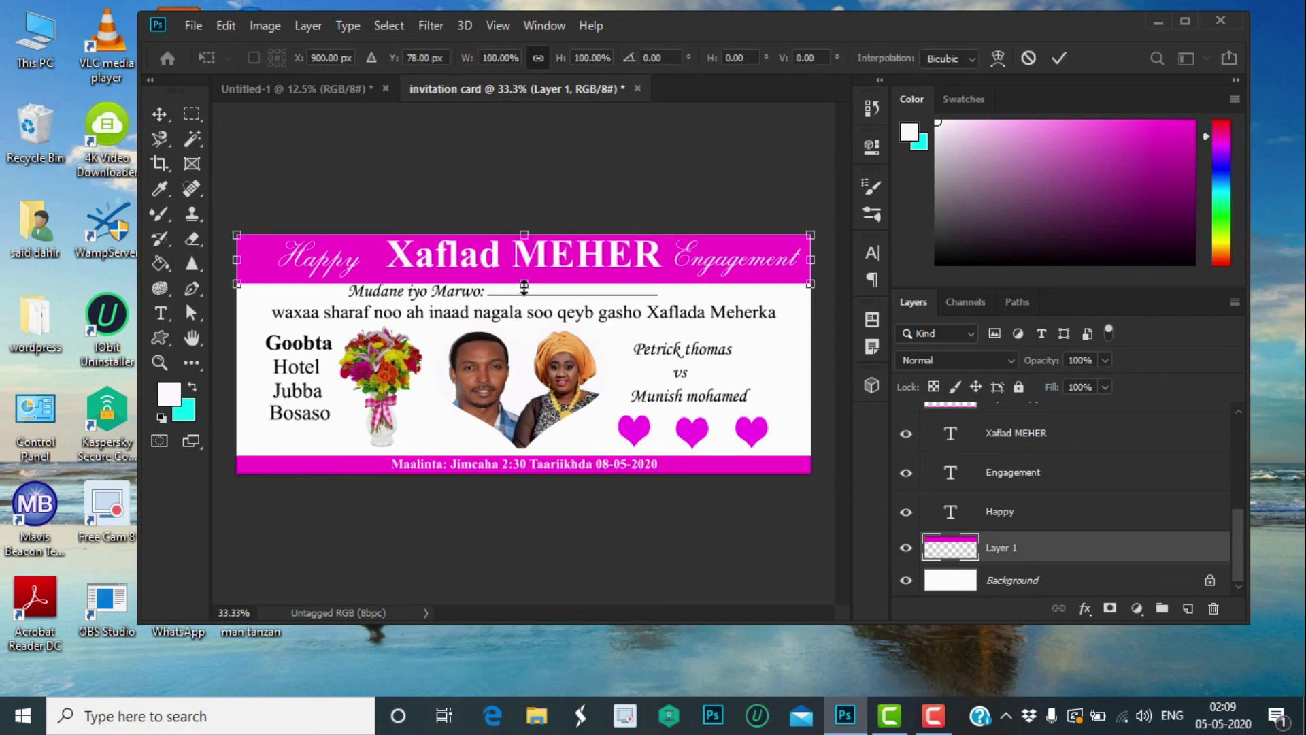
drag(524, 286, 525, 281)
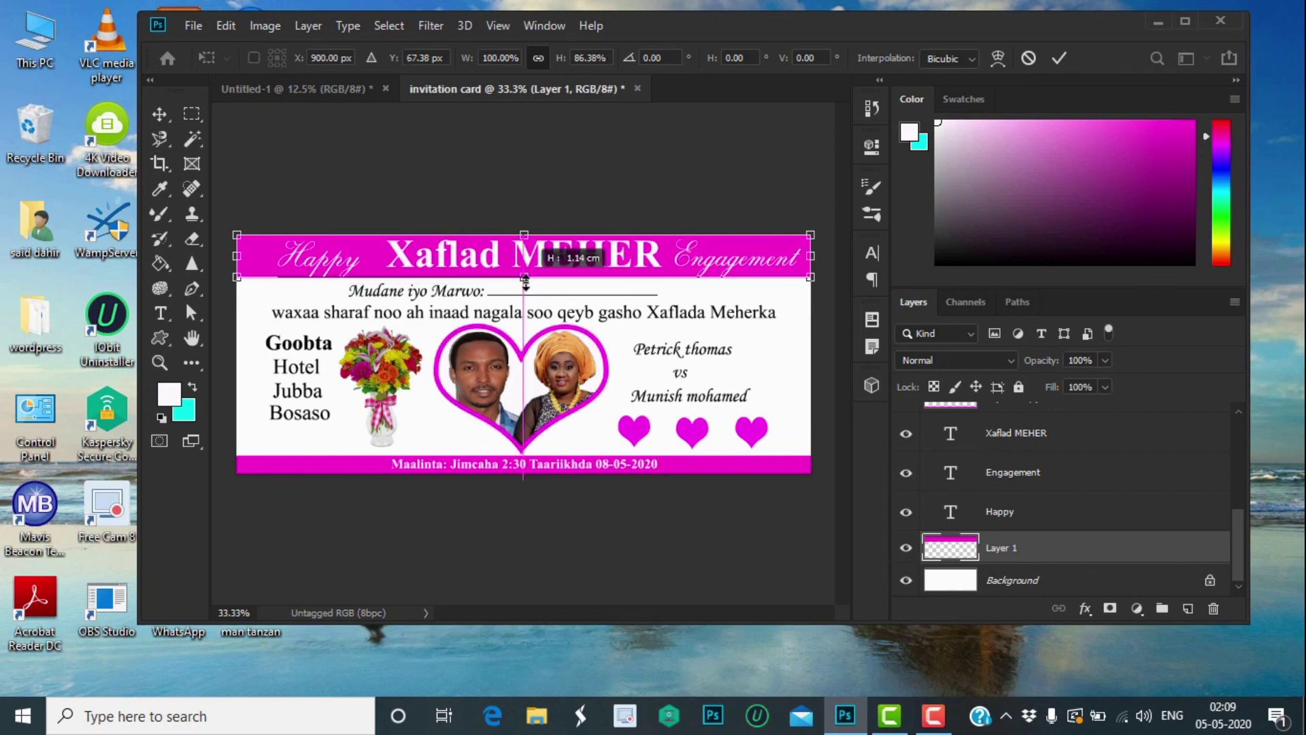
drag(525, 283, 529, 287)
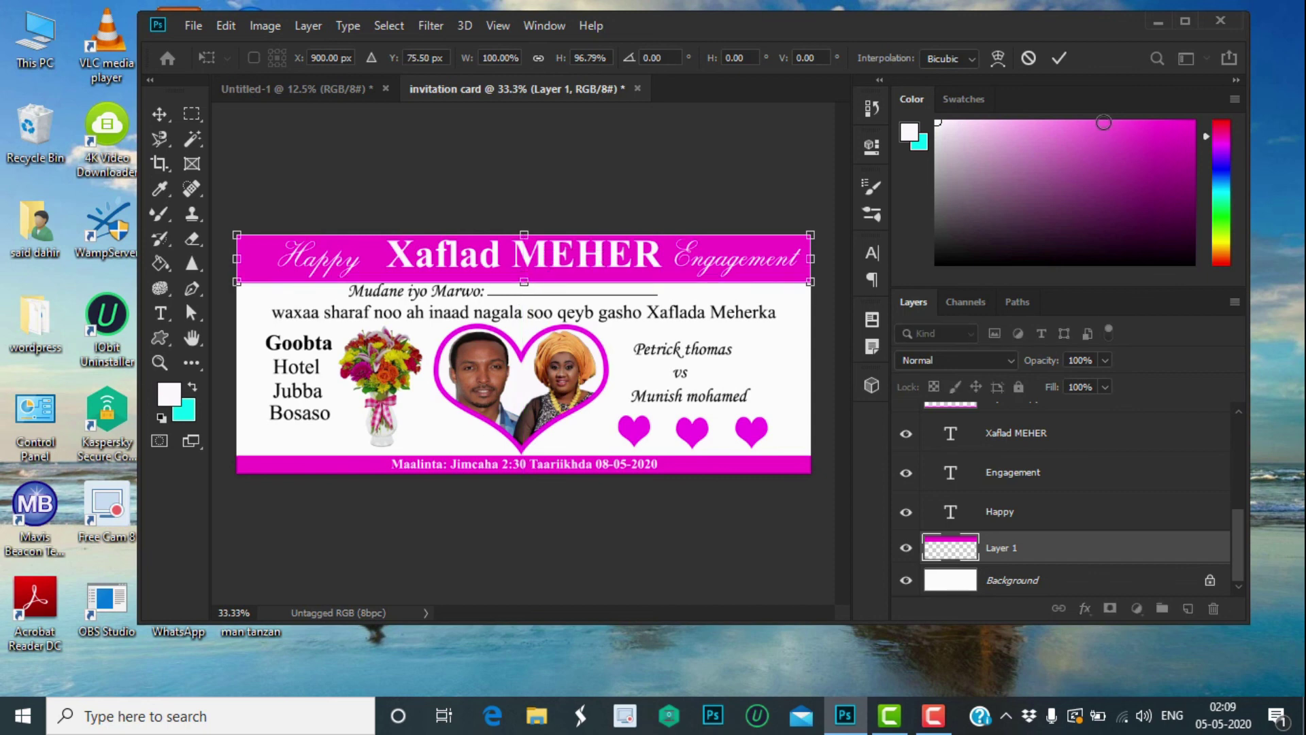
click(1056, 58)
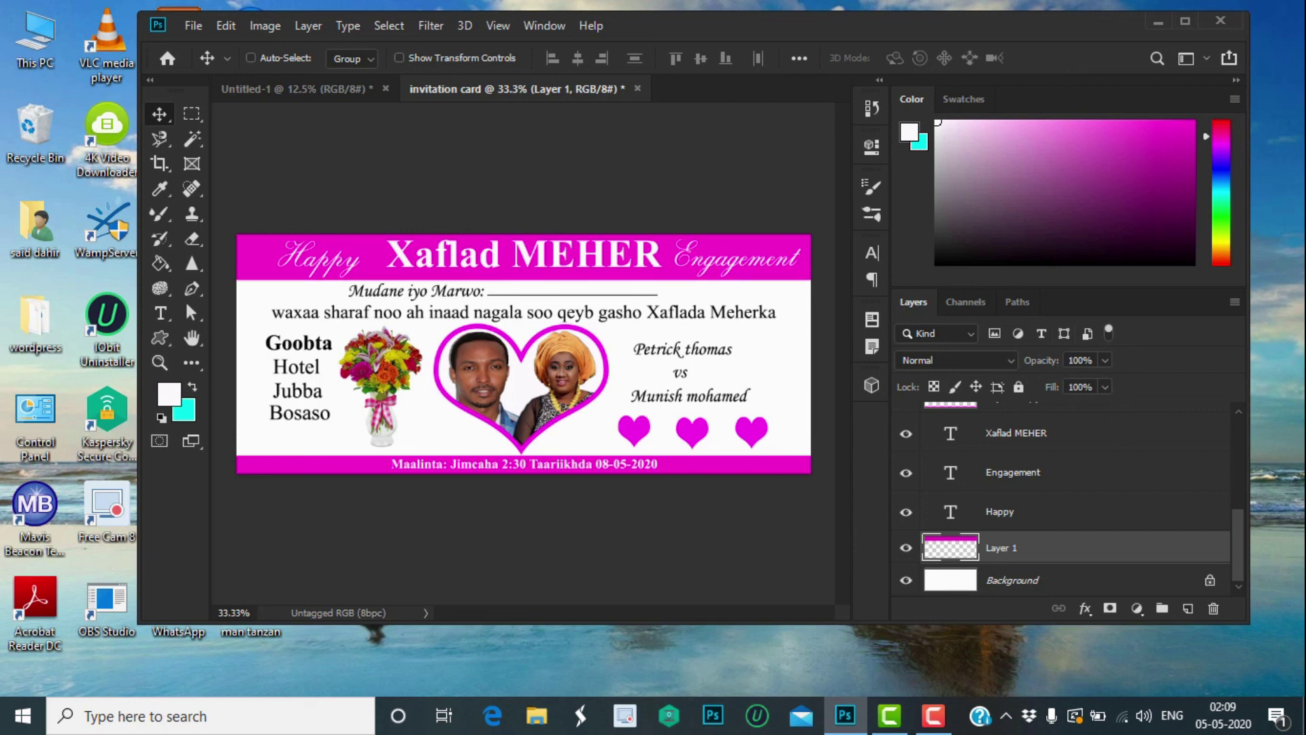
Step: Select all layers, group them into Group 2 with Ctrl+G, and delete the stray empty group
key(ctrl+alt+a)
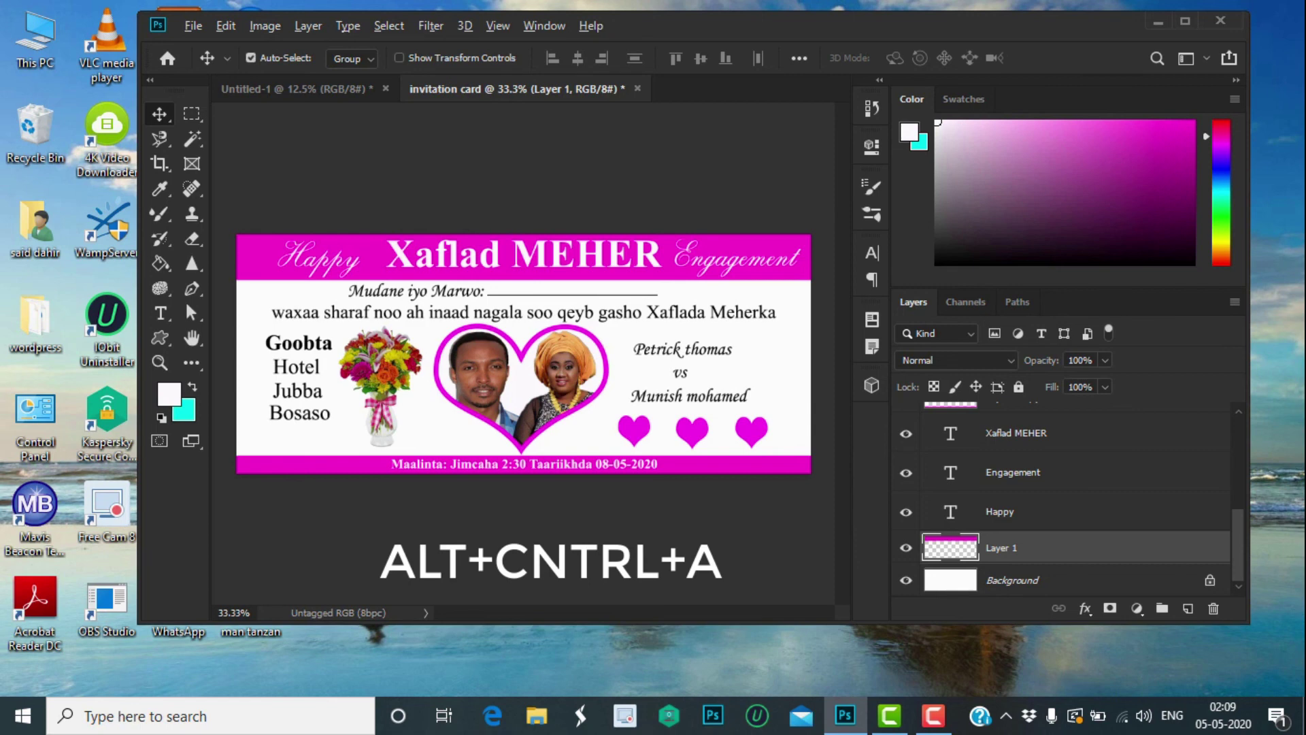
click(250, 58)
key(ctrl)
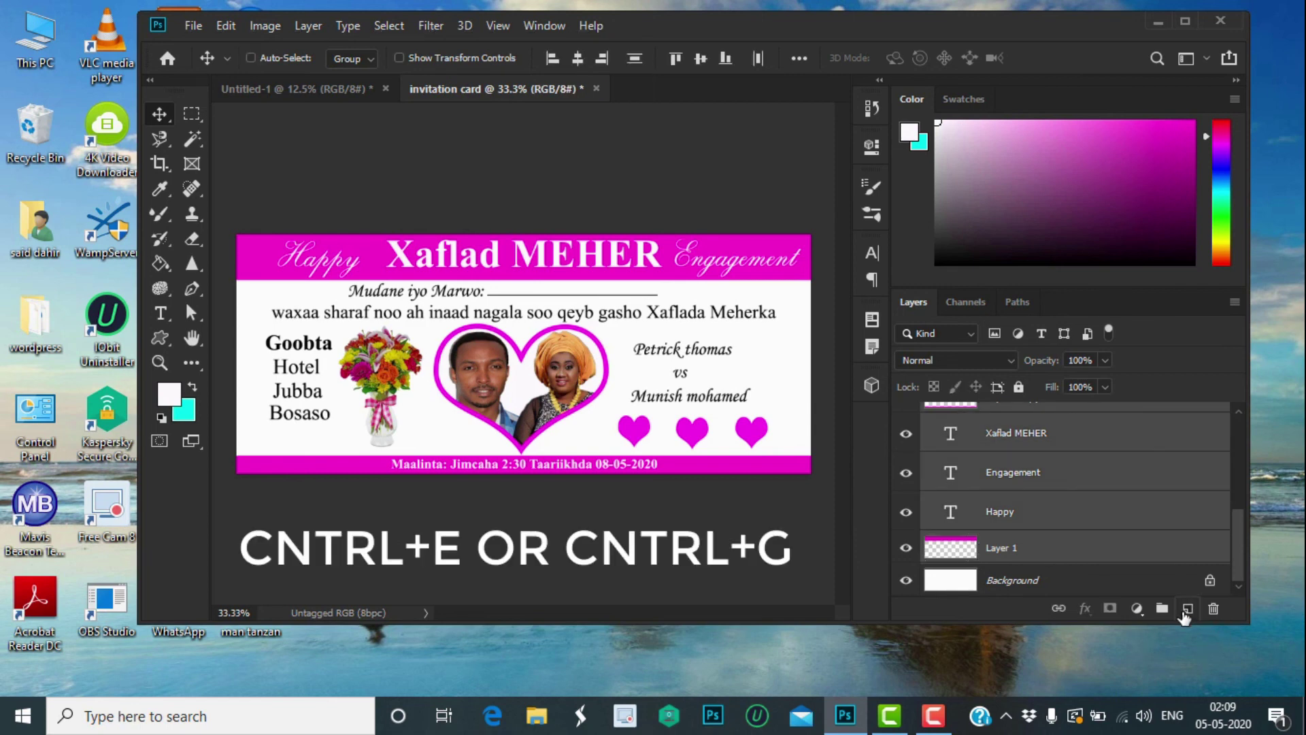
key(ctrl+g)
click(1161, 608)
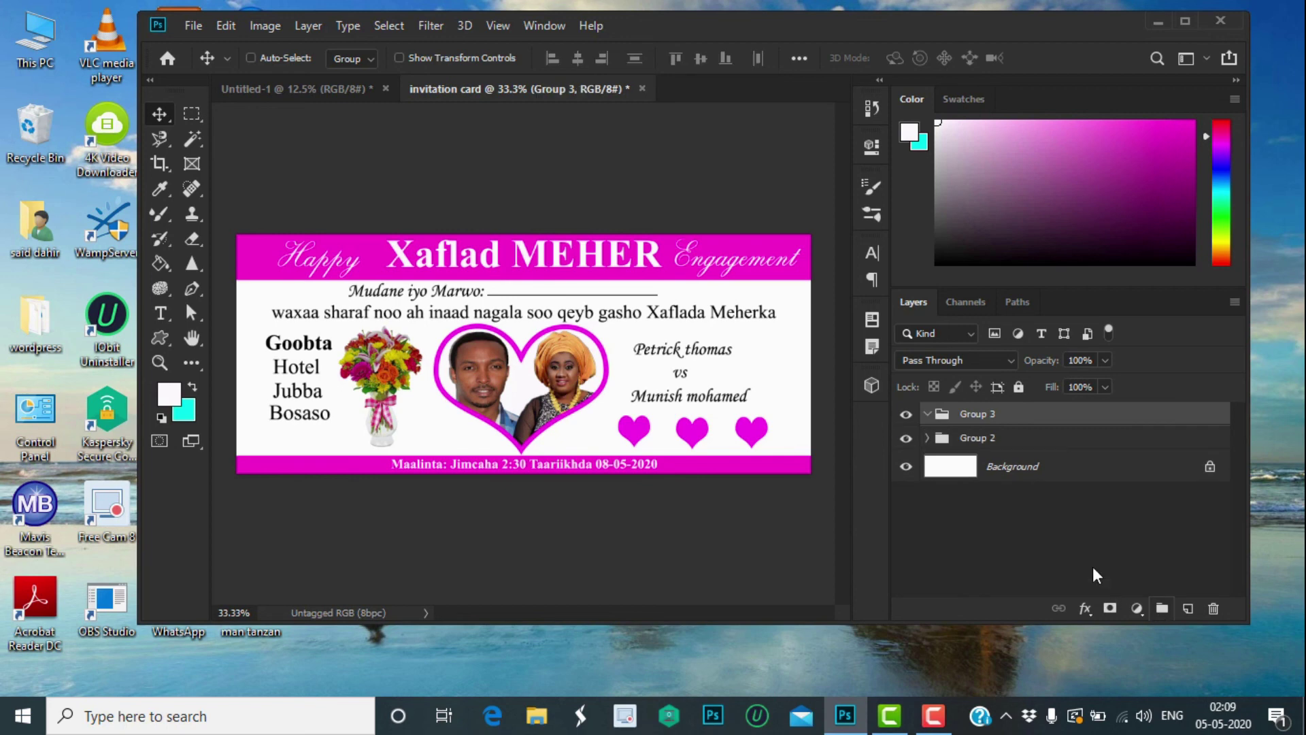
click(1212, 608)
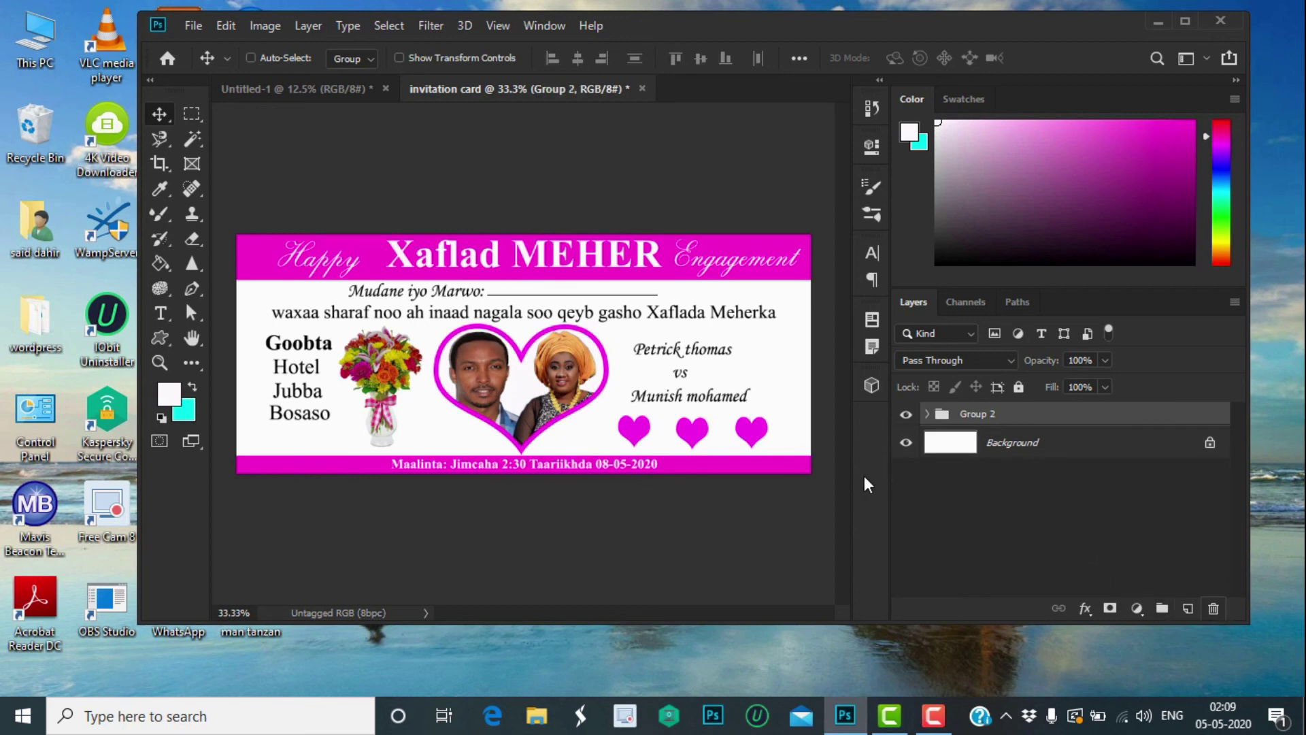